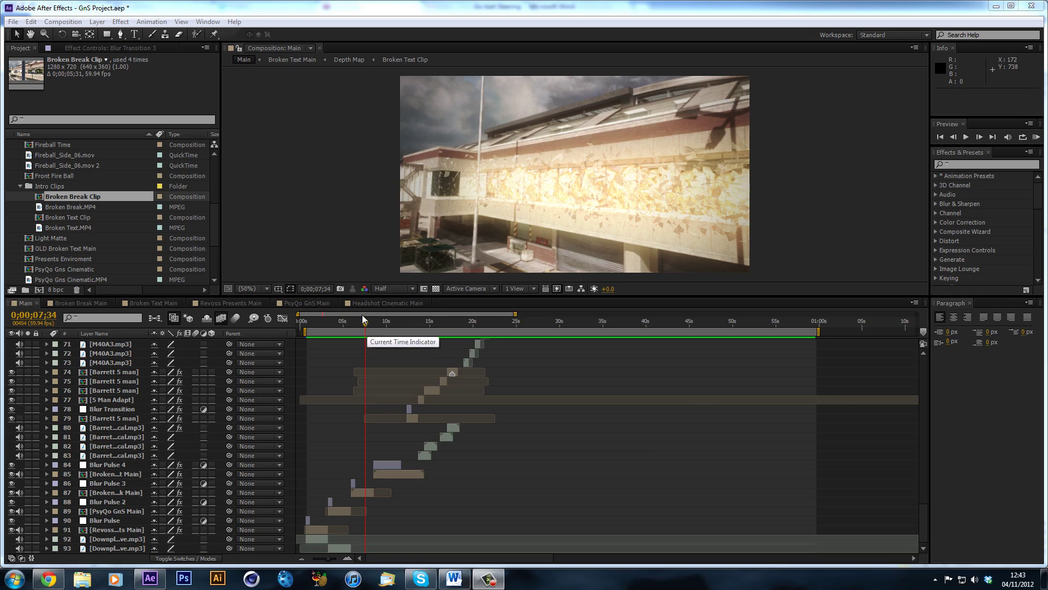
Step: Preview the Main composition through the explosion shot and stop at 0;00;09;05
{"action": "key", "text": "space"}
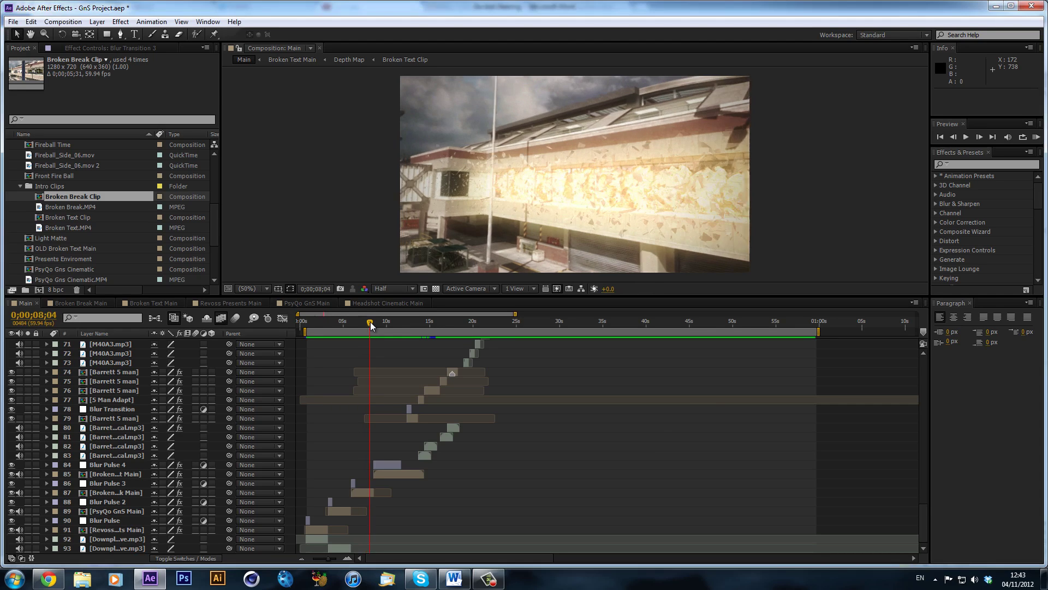
{"action": "mouse_move", "coordinate": [369, 330]}
{"action": "left_mouse_down"}
{"action": "mouse_move", "coordinate": [350, 334]}
{"action": "mouse_move", "coordinate": [363, 322]}
{"action": "mouse_move", "coordinate": [387, 342]}
{"action": "mouse_move", "coordinate": [398, 323]}
{"action": "mouse_move", "coordinate": [361, 323]}
{"action": "mouse_move", "coordinate": [394, 321]}
{"action": "mouse_move", "coordinate": [379, 321]}
{"action": "left_mouse_up"}
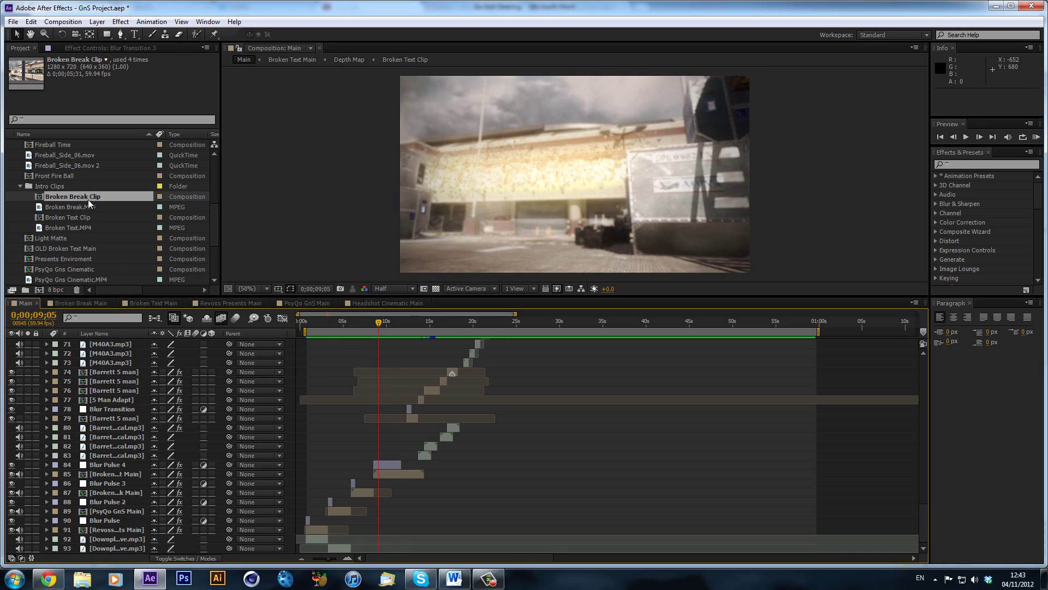
Step: Create a new composition from Broken Break Clip, close it and open the Broken Break Main composition
{"action": "key", "text": "ctrl+d"}
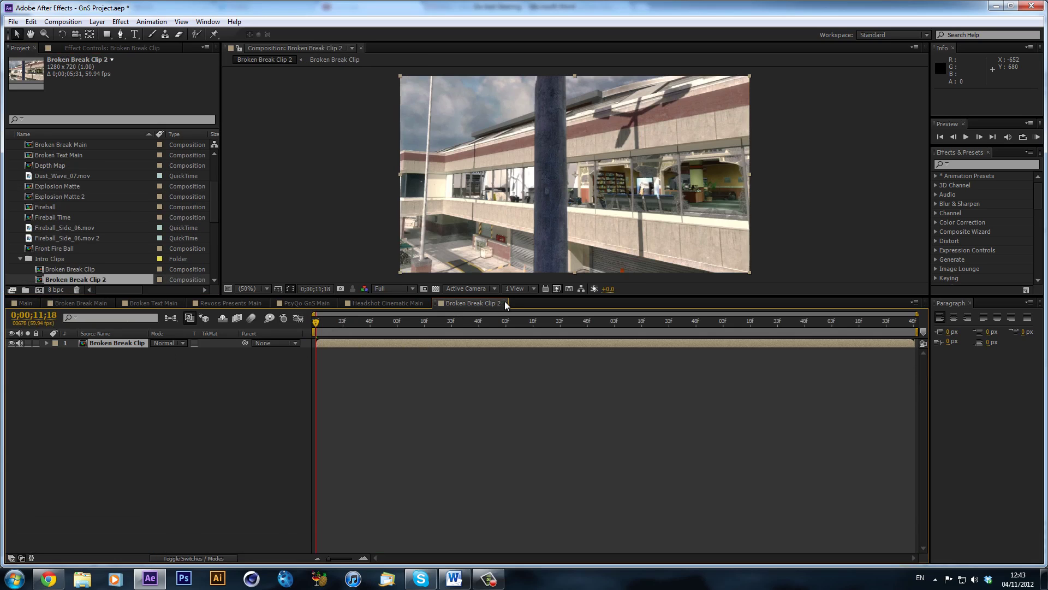
{"action": "left_click", "coordinate": [506, 303]}
{"action": "left_click", "coordinate": [96, 303]}
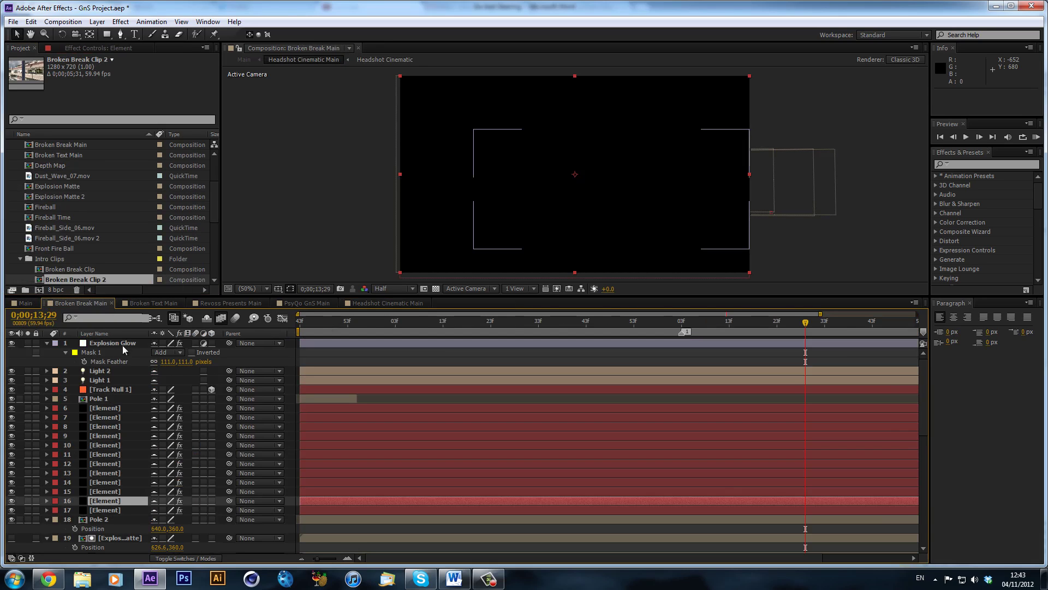
Step: Look through the layers of Broken Break Main and hide the shy layers
{"action": "scroll", "coordinate": [97, 377], "scroll_direction": "down", "scroll_amount": 1}
{"action": "scroll", "coordinate": [97, 374], "scroll_direction": "down", "scroll_amount": 3}
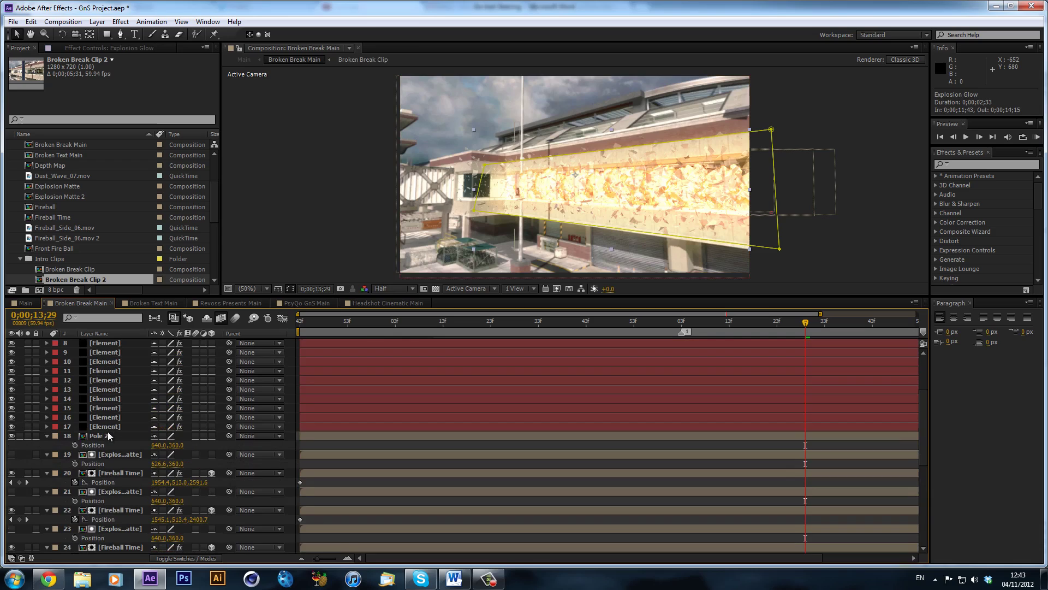
{"action": "scroll", "coordinate": [107, 430], "scroll_direction": "up", "scroll_amount": 4}
{"action": "left_click", "coordinate": [107, 408]}
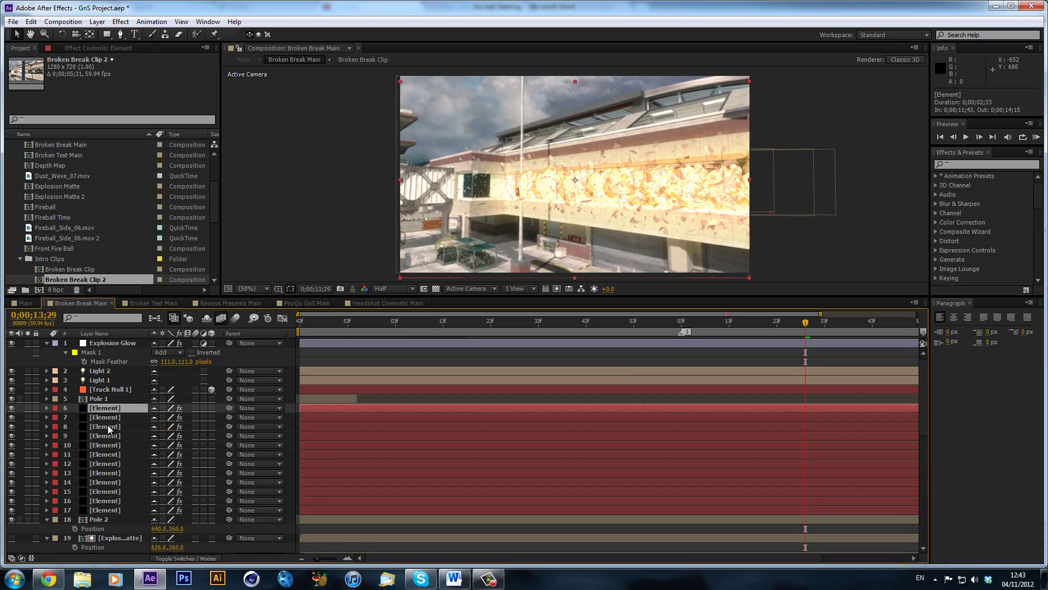
{"action": "left_click", "coordinate": [205, 319]}
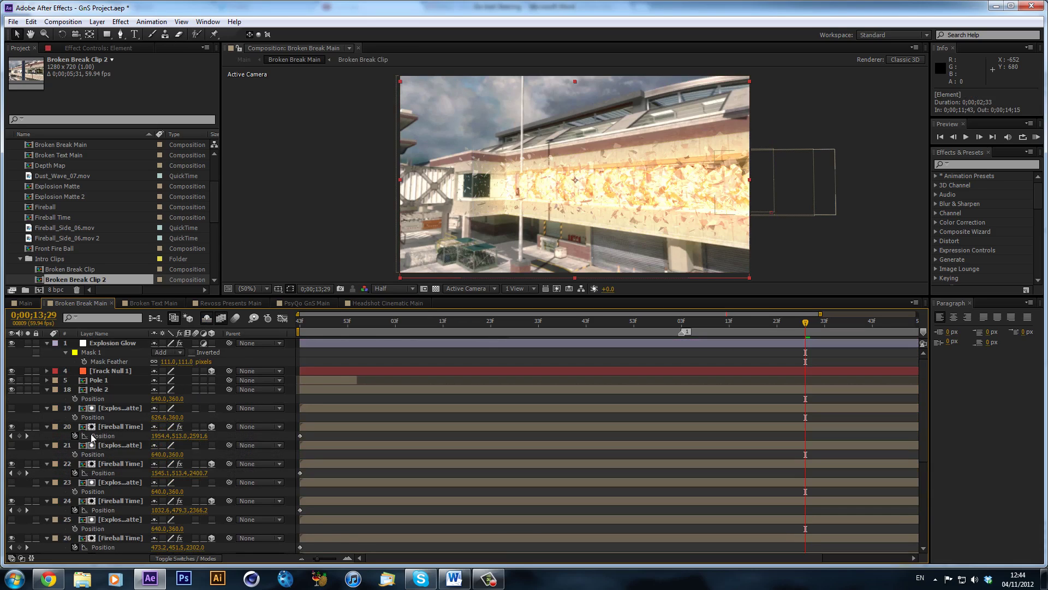
Step: Delete the visible layers from Pole 1 down to Light, including the explosion mattes and Fireball Time layers
{"action": "left_click", "coordinate": [100, 382]}
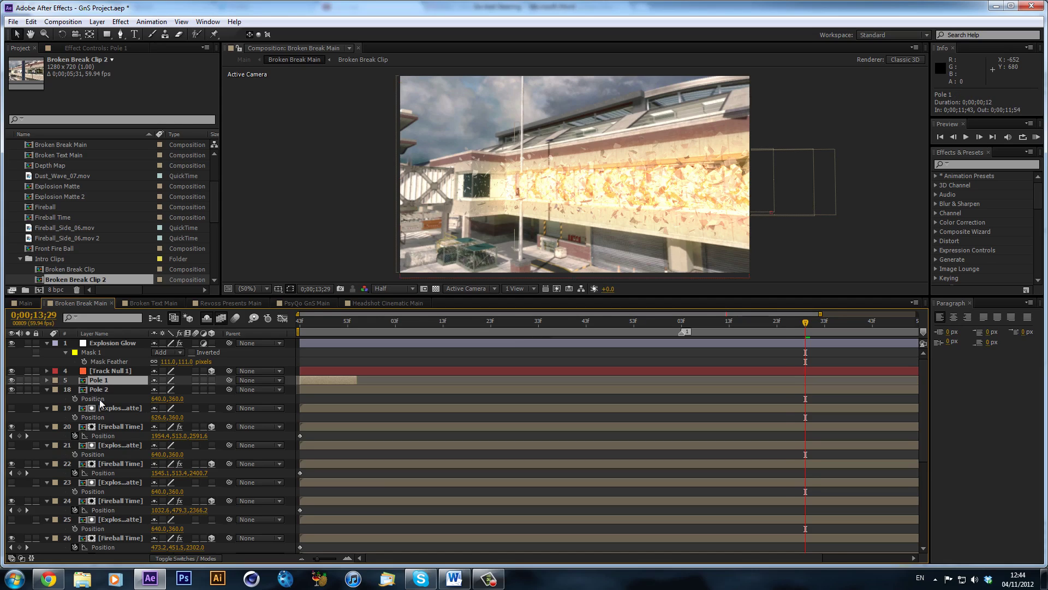
{"action": "scroll", "coordinate": [94, 411], "scroll_direction": "right", "scroll_amount": 2}
{"action": "scroll", "coordinate": [97, 431], "scroll_direction": "down", "scroll_amount": 2}
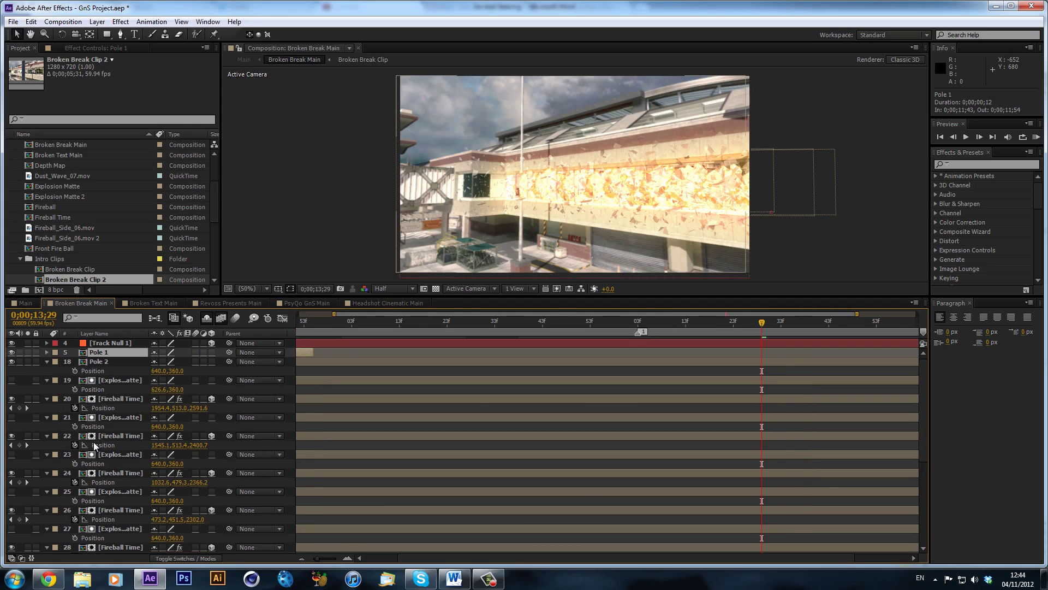
{"action": "scroll", "coordinate": [94, 445], "scroll_direction": "down", "scroll_amount": 5}
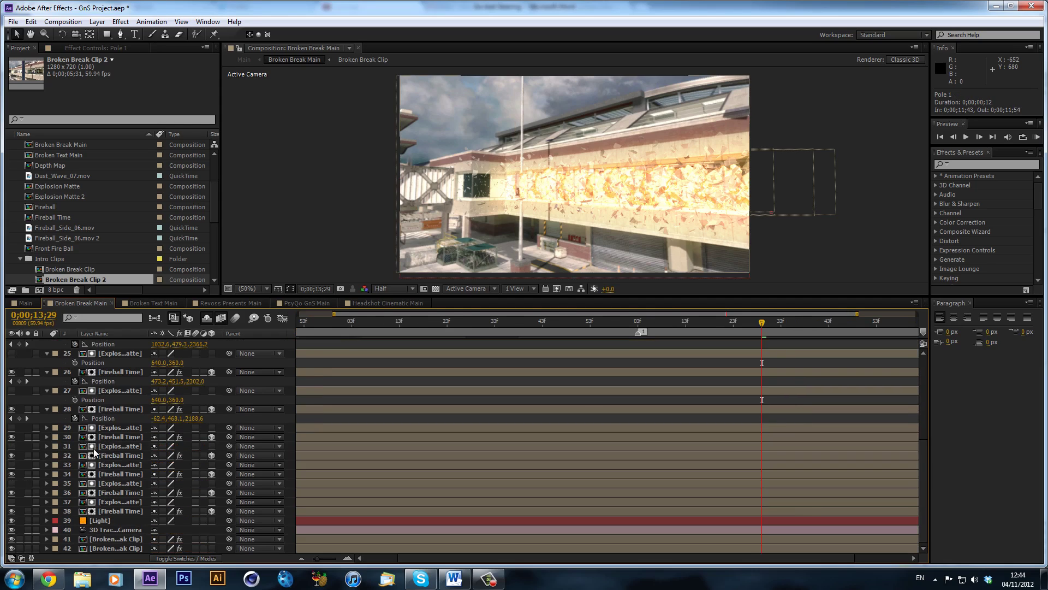
{"action": "left_click", "coordinate": [112, 520], "text": "shift"}
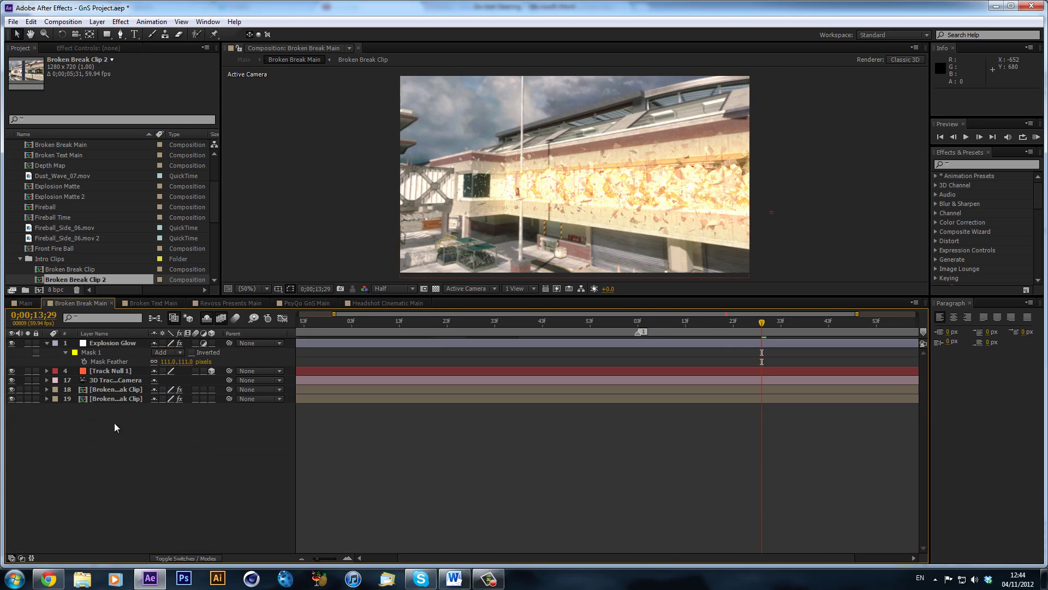
{"action": "key", "text": "Delete"}
Step: Delete the Explosion Glow adjustment layer
{"action": "left_click", "coordinate": [121, 371]}
{"action": "left_click", "coordinate": [131, 343]}
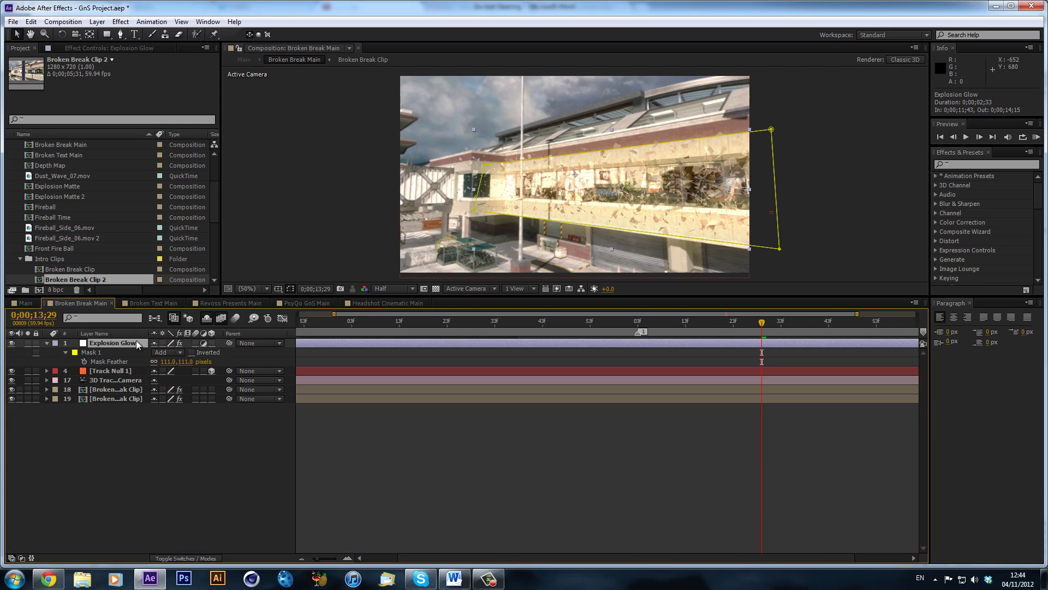
{"action": "key", "text": "Delete"}
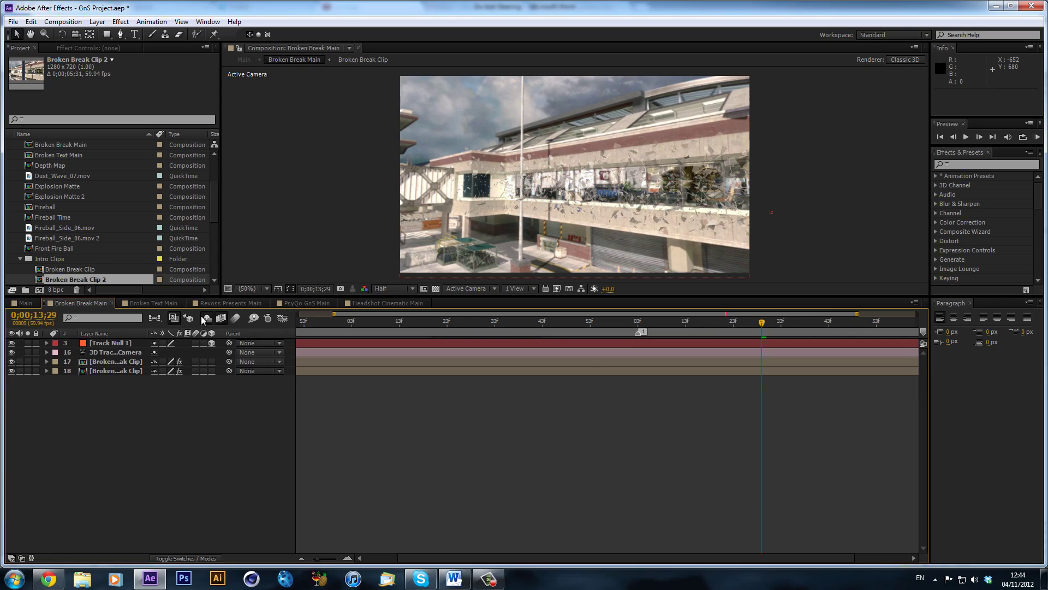
Step: Show the shy layers again and delete the Light 1 and Light 2 layers
{"action": "left_click", "coordinate": [206, 319]}
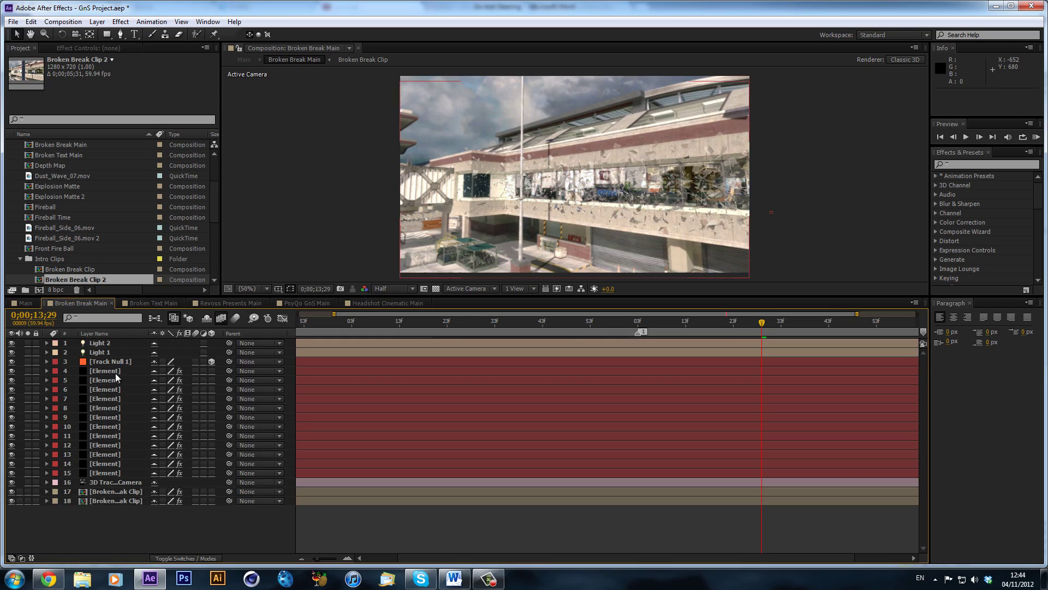
{"action": "left_click", "coordinate": [114, 355]}
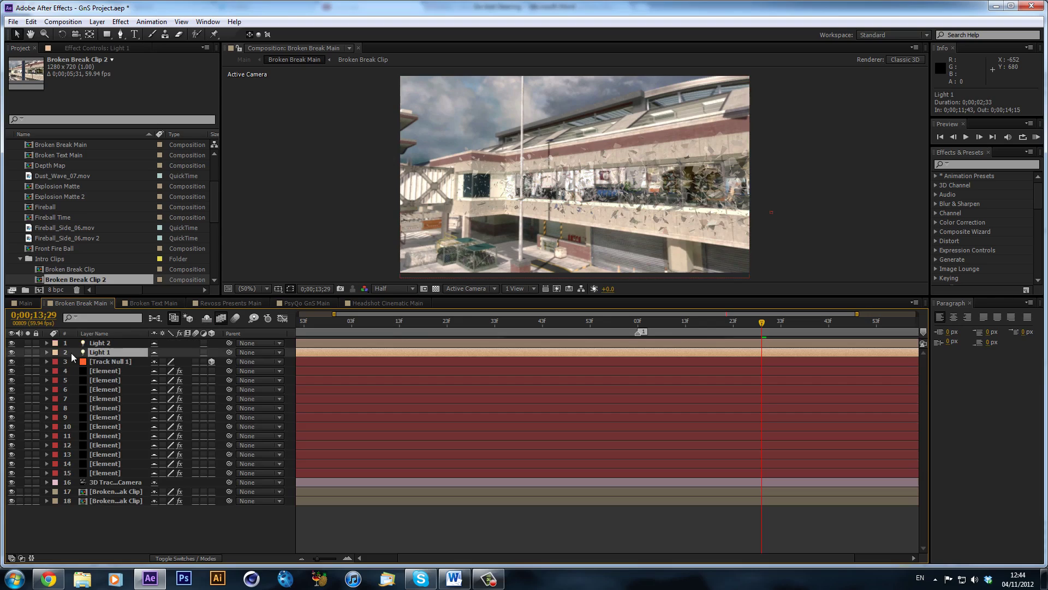
{"action": "left_click", "coordinate": [102, 362]}
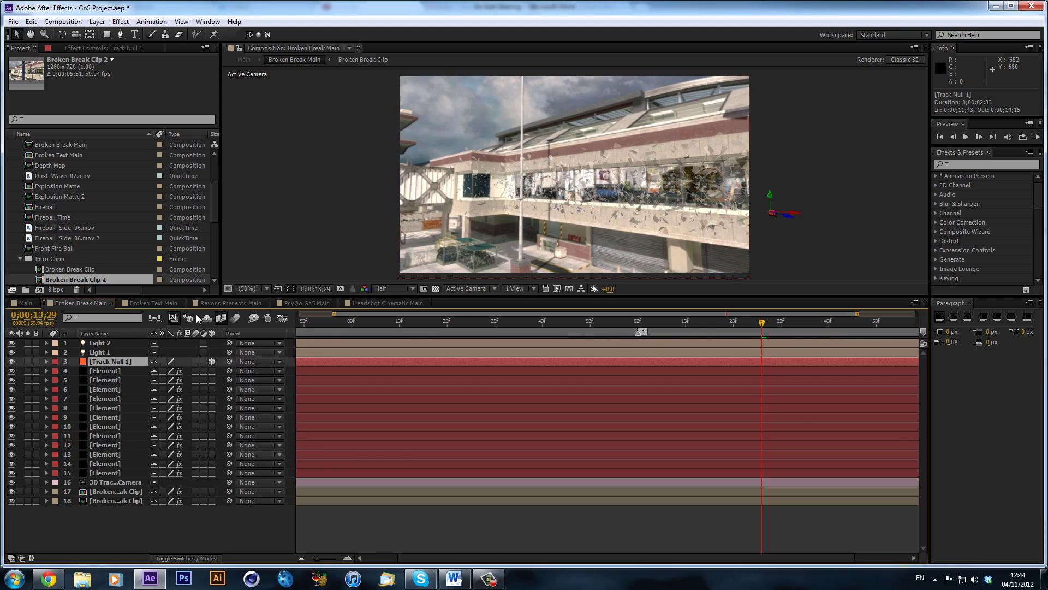
{"action": "left_click", "coordinate": [207, 319]}
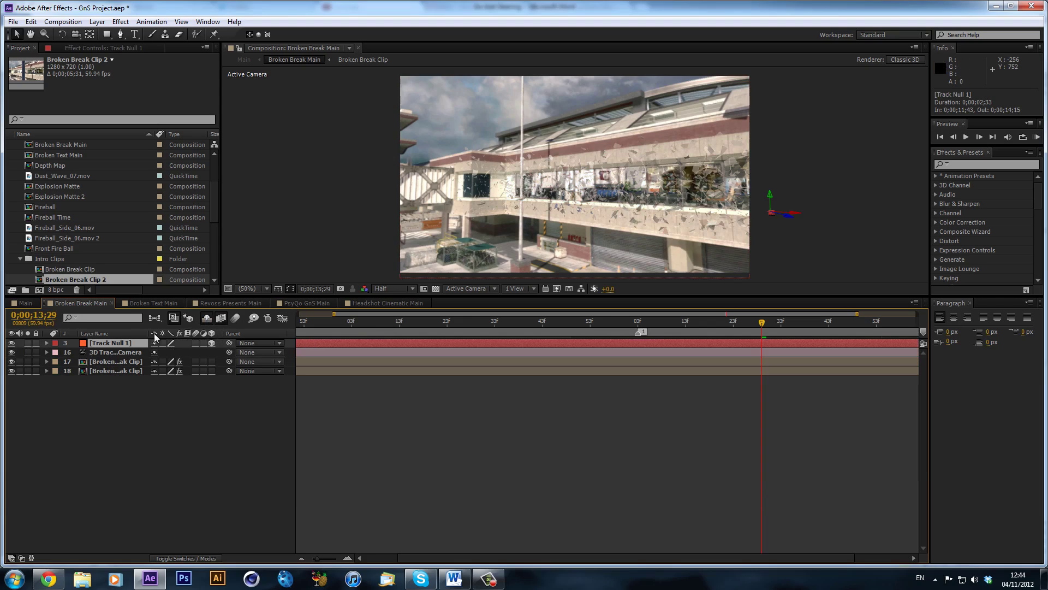
{"action": "left_click", "coordinate": [206, 319]}
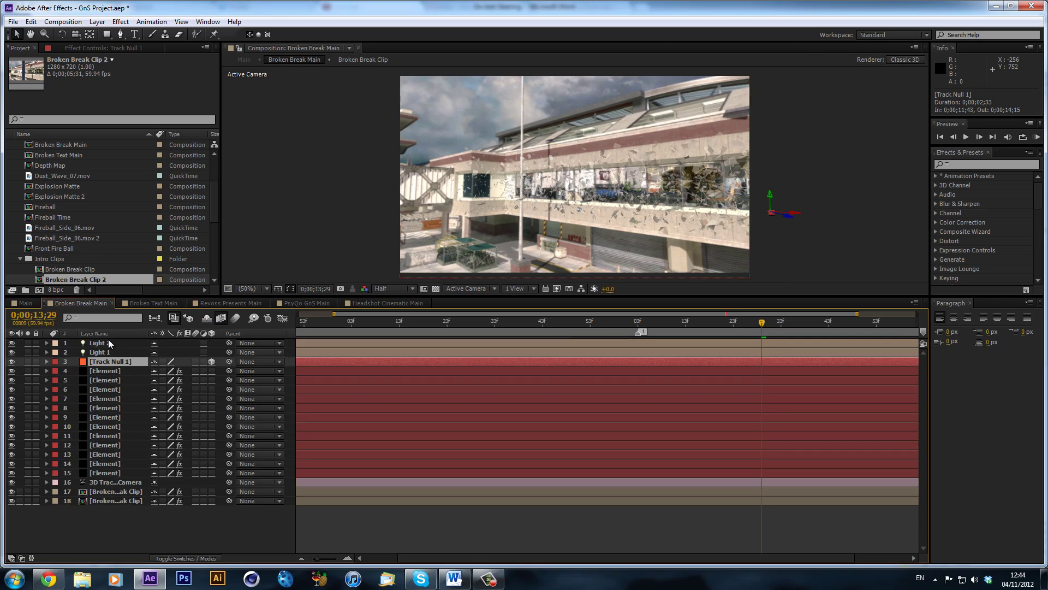
{"action": "left_click", "coordinate": [103, 346]}
{"action": "left_click", "coordinate": [108, 354], "text": "shift"}
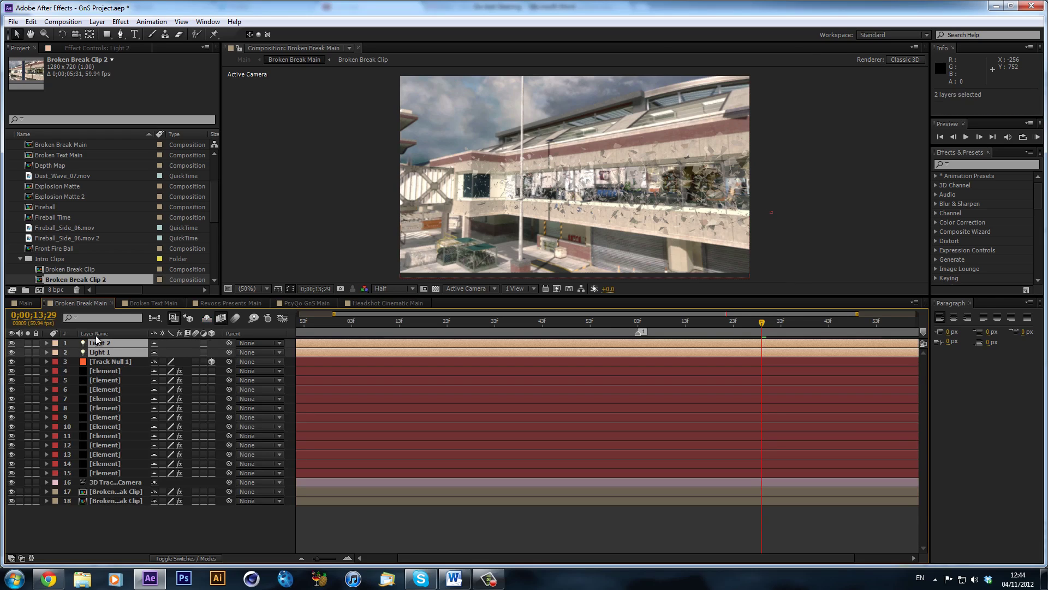
{"action": "key", "text": "Delete"}
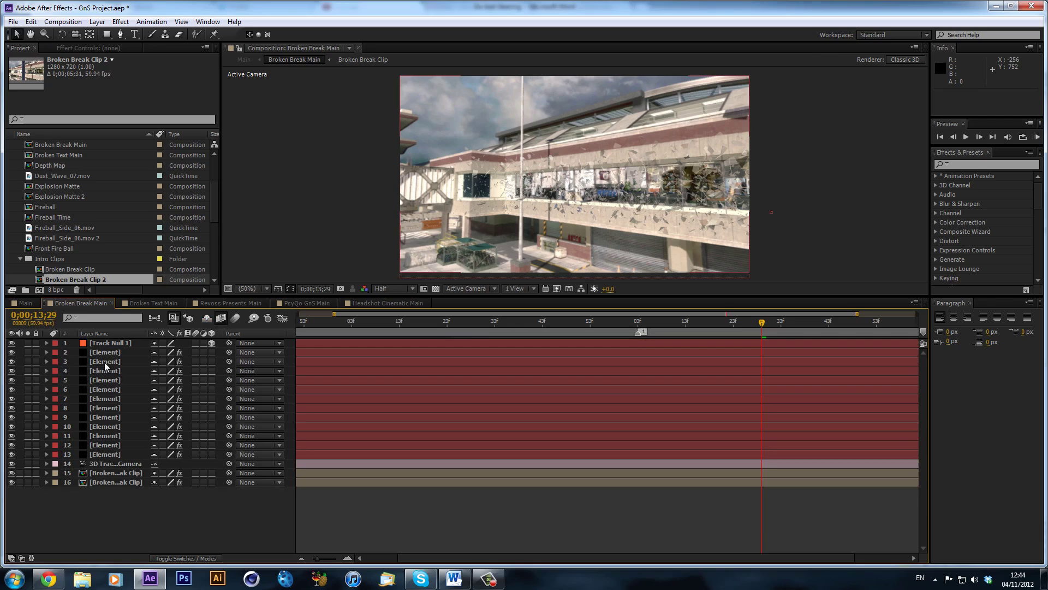
Step: Delete all the Element layers between Track Null 1 and the 3D tracker camera
{"action": "left_click", "coordinate": [108, 354]}
{"action": "left_click", "coordinate": [158, 455], "text": "shift"}
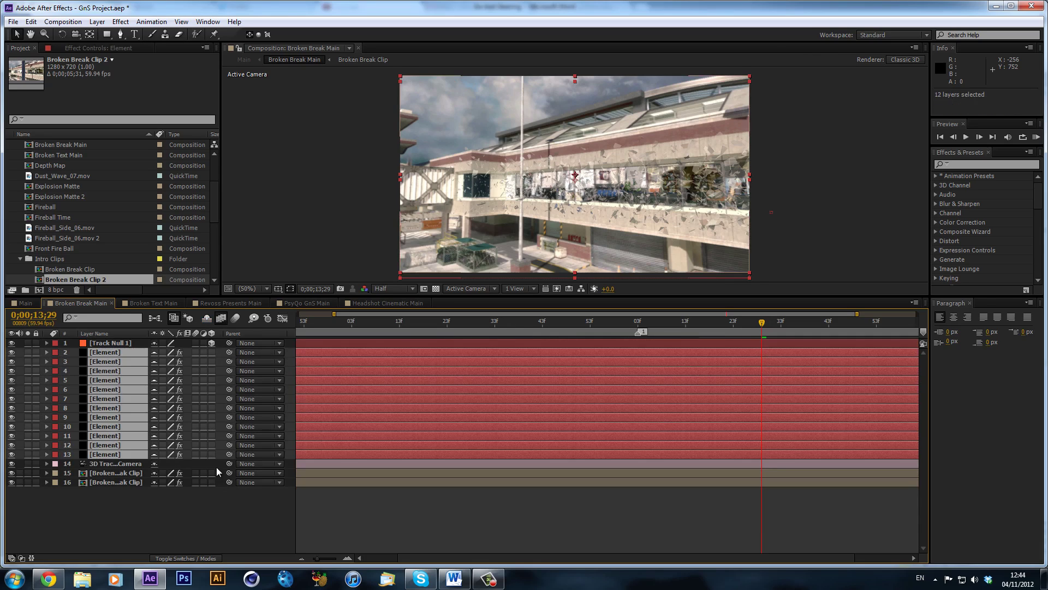
{"action": "key", "text": "Delete"}
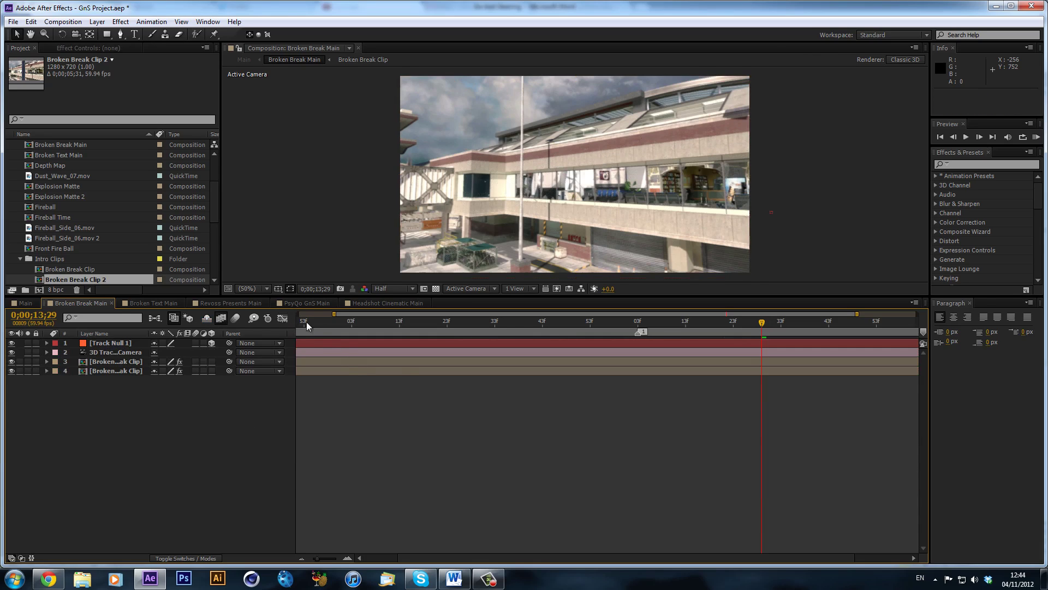
Step: Preview the remaining footage from its start and delete the lower of the two Broken Break Clip layers
{"action": "left_click", "coordinate": [302, 556]}
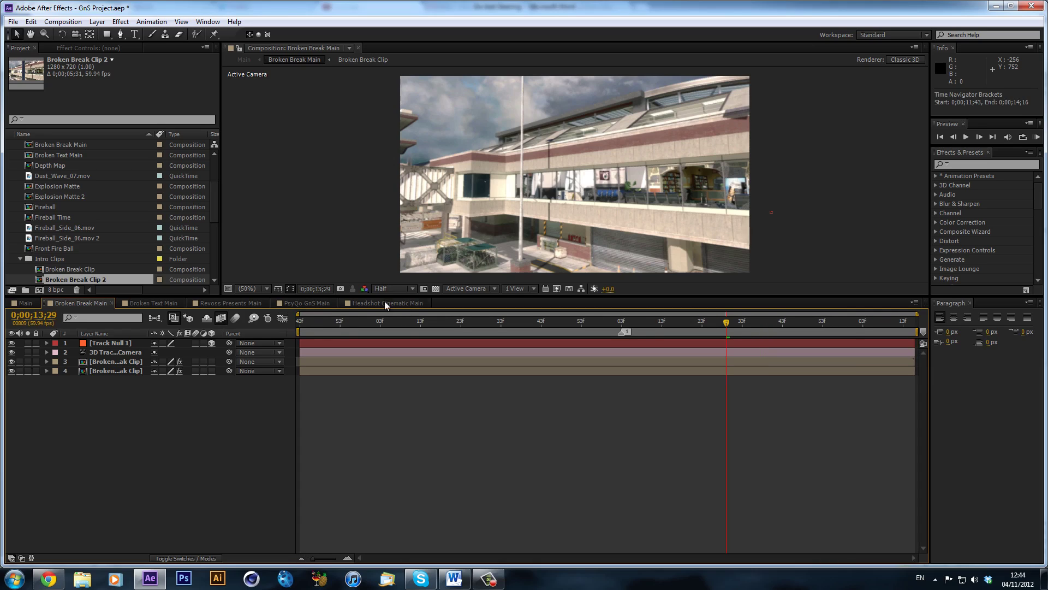
{"action": "left_click", "coordinate": [304, 323]}
{"action": "key", "text": "space"}
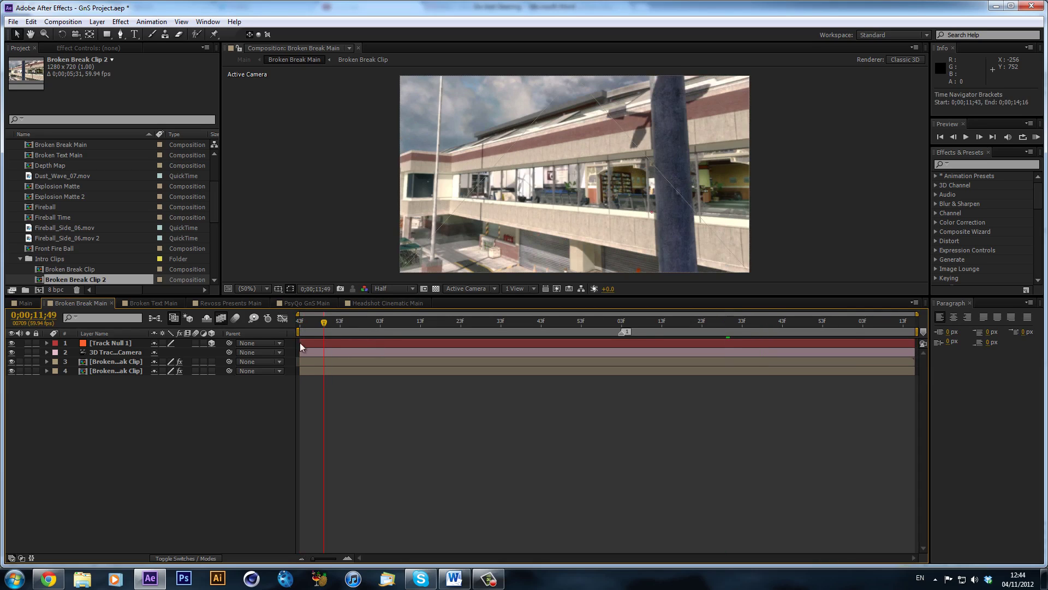
{"action": "left_click", "coordinate": [126, 369]}
{"action": "key", "text": "Delete"}
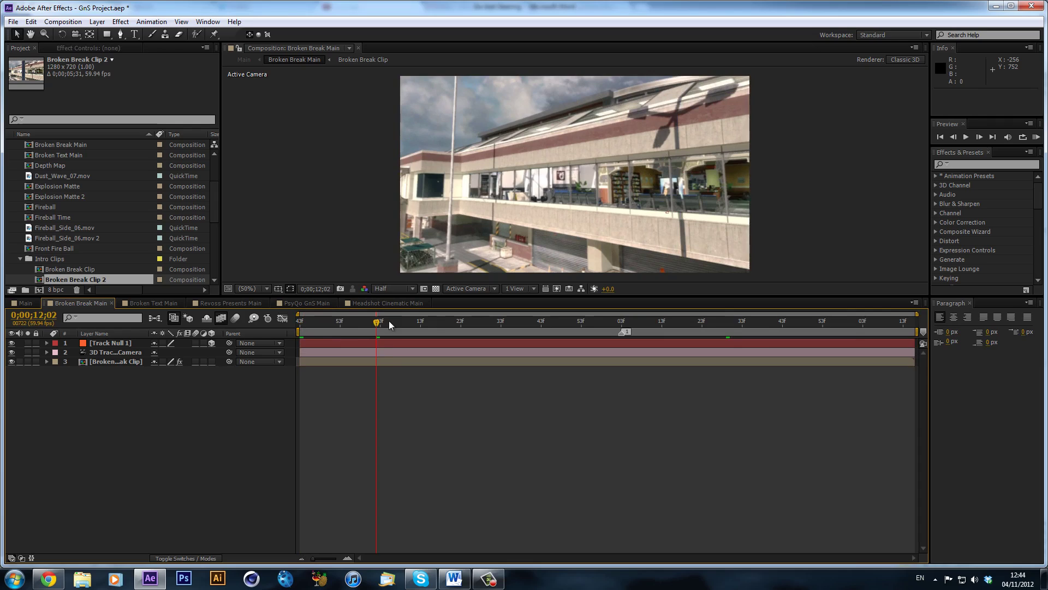
Step: Display the 3D Camera Tracker points on the Broken Break Clip layer and examine how they and Track Null 1 follow the building
{"action": "left_click", "coordinate": [494, 322]}
{"action": "left_click", "coordinate": [113, 362]}
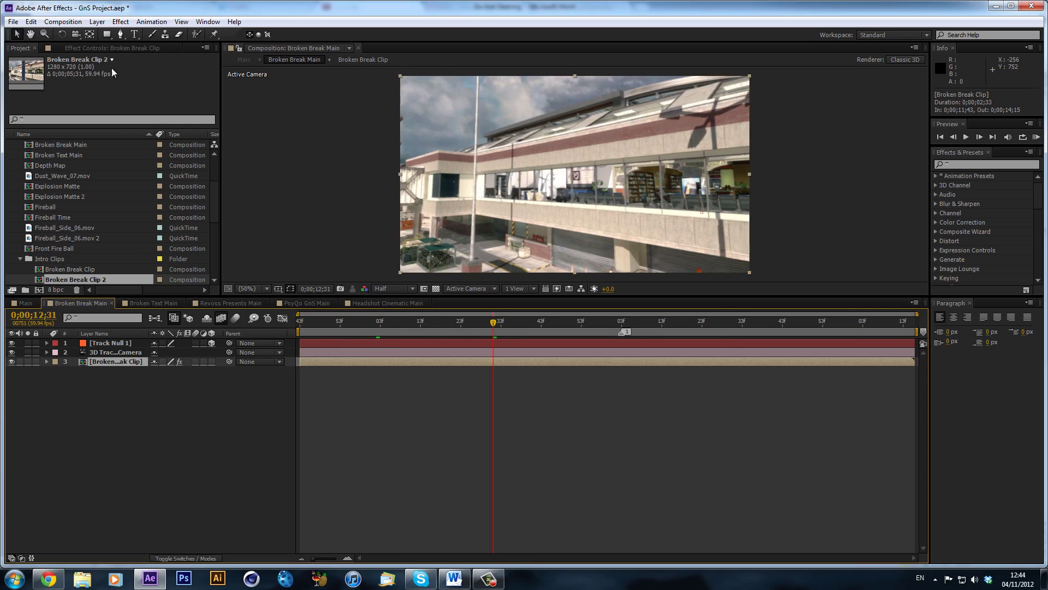
{"action": "left_click", "coordinate": [109, 47]}
{"action": "left_click", "coordinate": [93, 68]}
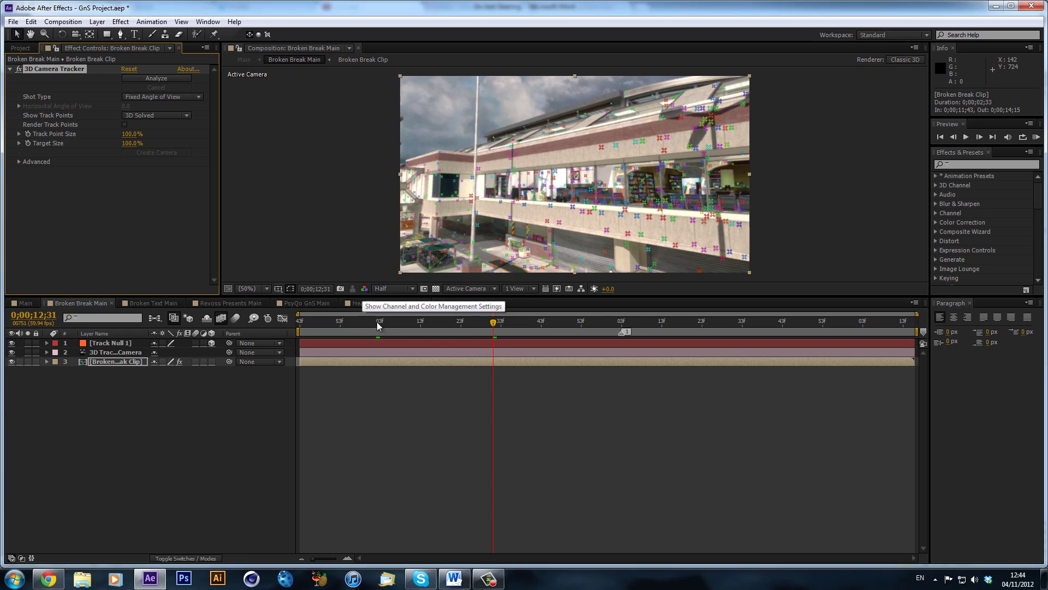
{"action": "left_click_drag", "start_coordinate": [377, 322], "coordinate": [404, 321]}
{"action": "left_click_drag", "start_coordinate": [506, 326], "coordinate": [452, 322]}
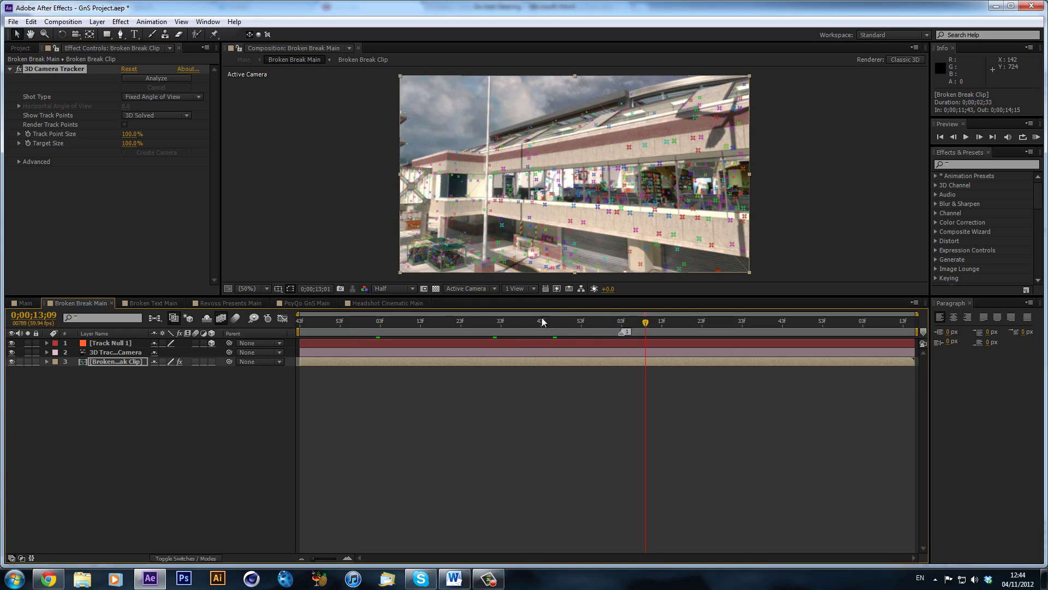
{"action": "left_click", "coordinate": [113, 343]}
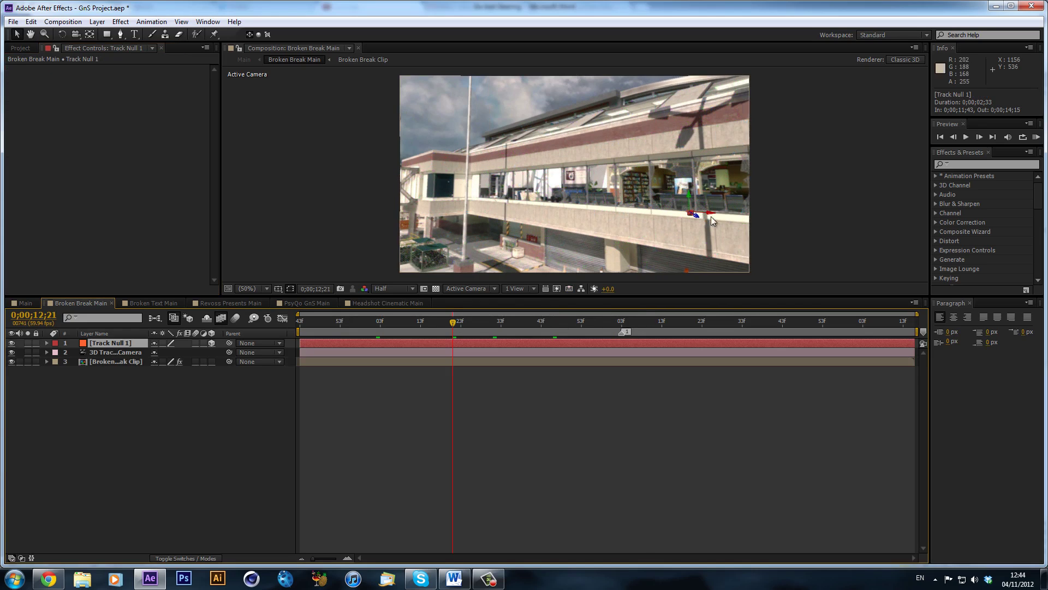
{"action": "left_click_drag", "start_coordinate": [572, 320], "coordinate": [593, 323]}
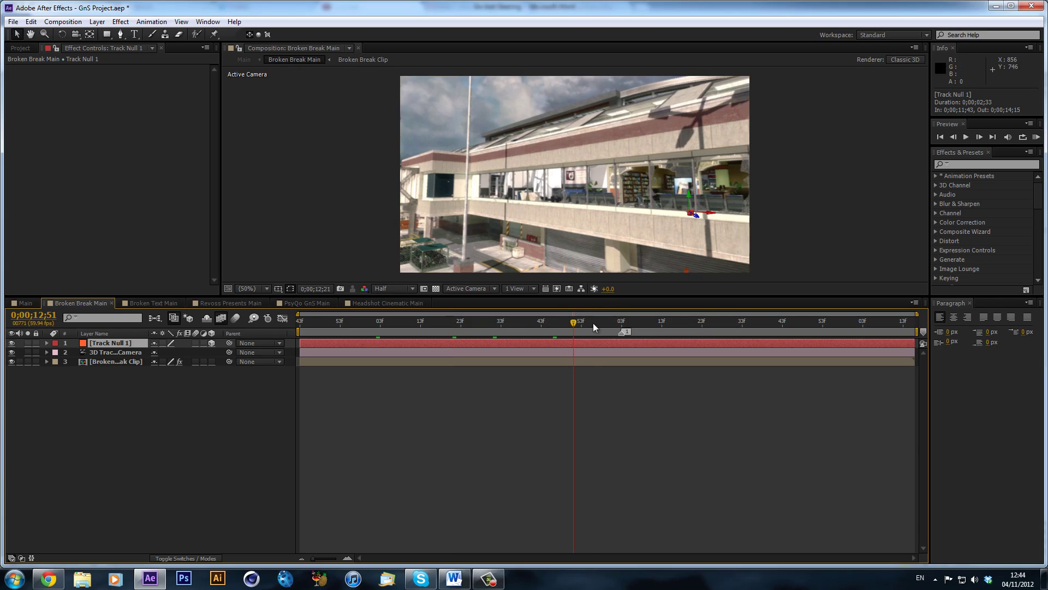
Step: Add Fireball_Side_06.mov as the top layer of Broken Break Main and scrub through its explosion to 0;00;12;31
{"action": "left_click", "coordinate": [21, 48]}
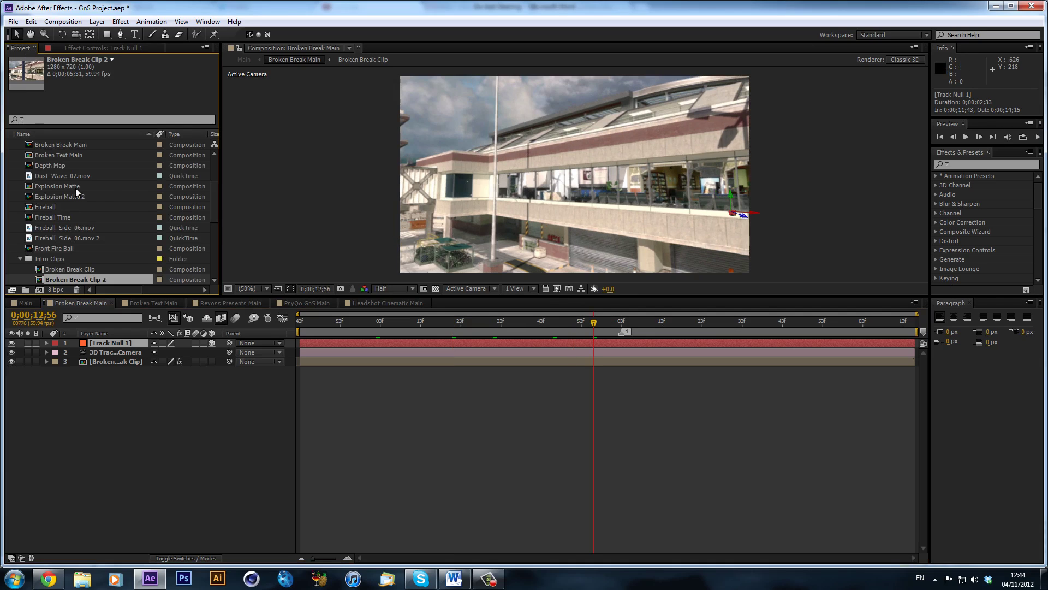
{"action": "left_click", "coordinate": [208, 195]}
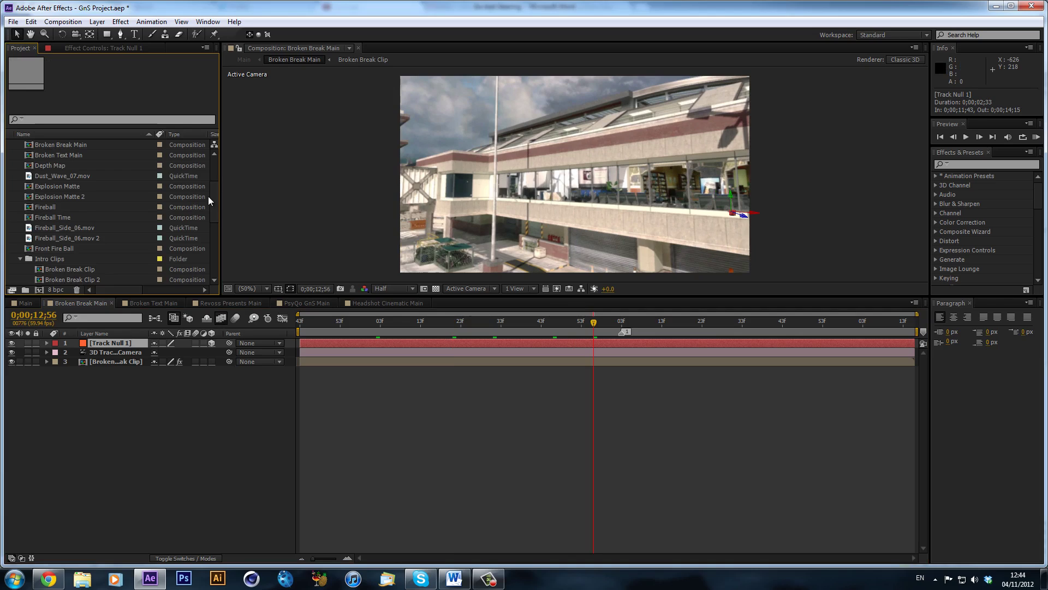
{"action": "mouse_move", "coordinate": [212, 196]}
{"action": "left_mouse_down"}
{"action": "mouse_move", "coordinate": [215, 178]}
{"action": "mouse_move", "coordinate": [214, 189]}
{"action": "left_mouse_up"}
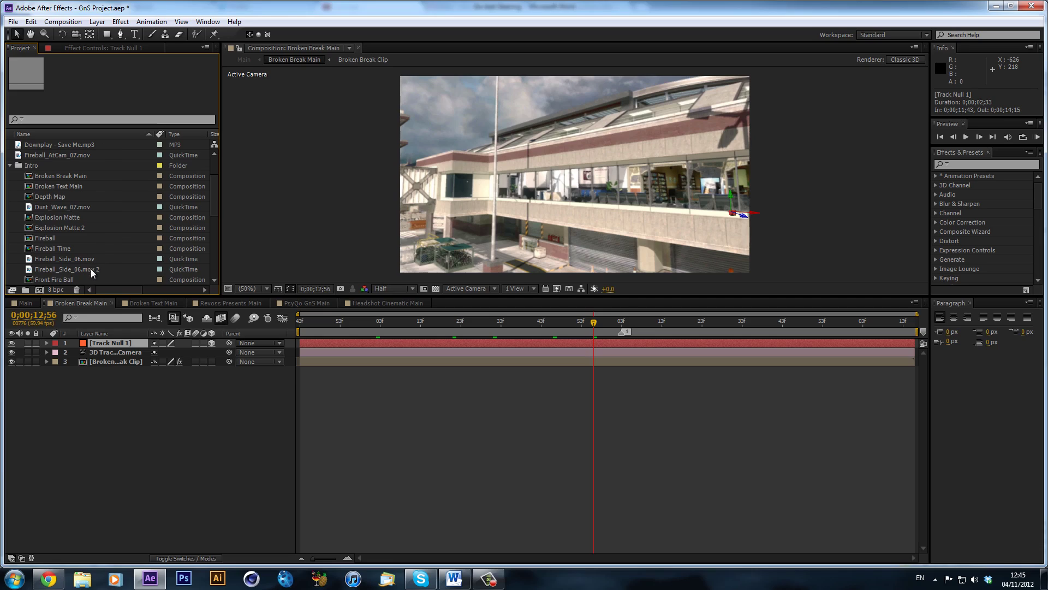
{"action": "left_click", "coordinate": [77, 270]}
{"action": "left_click_drag", "start_coordinate": [81, 262], "coordinate": [120, 338]}
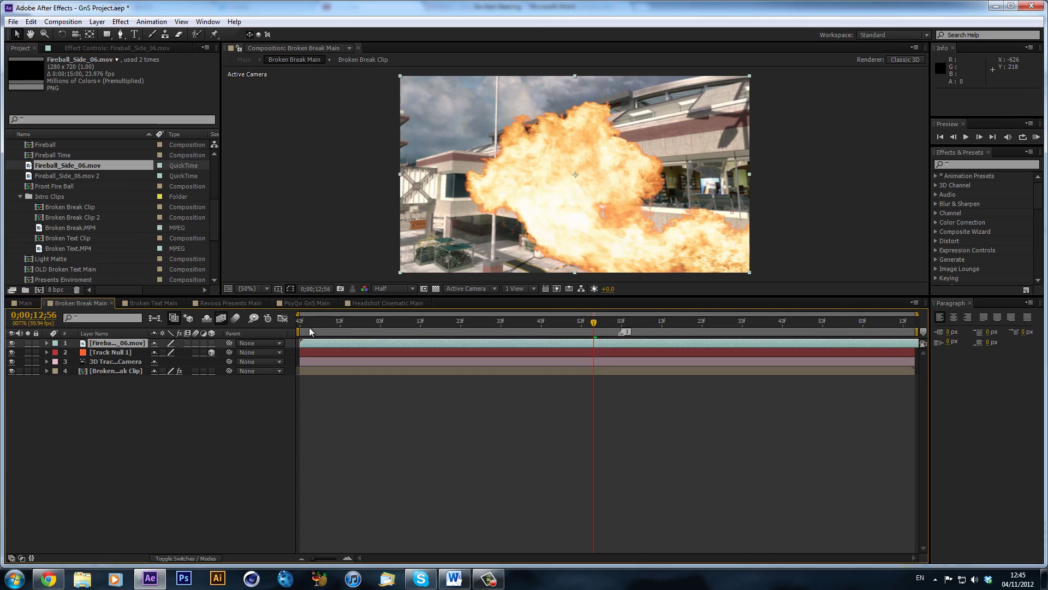
{"action": "left_click_drag", "start_coordinate": [308, 328], "coordinate": [316, 327]}
{"action": "left_click_drag", "start_coordinate": [396, 339], "coordinate": [492, 332]}
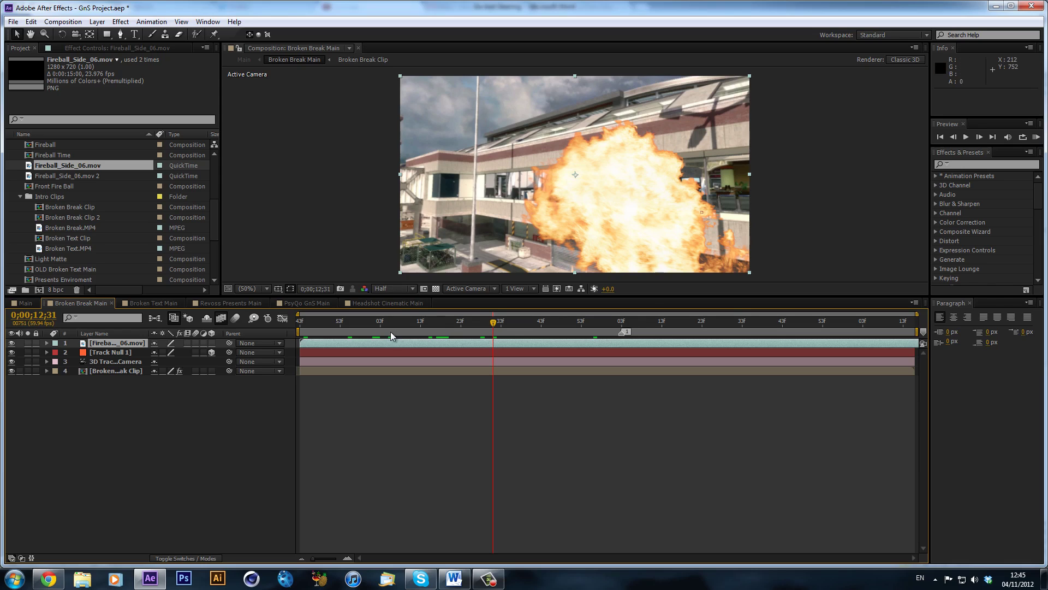
Step: Try freezing the Fireball_Side_06.mov layer on its frame at 0;00;12;23 and undo the freeze
{"action": "left_click_drag", "start_coordinate": [359, 326], "coordinate": [461, 330]}
{"action": "left_click", "coordinate": [373, 331]}
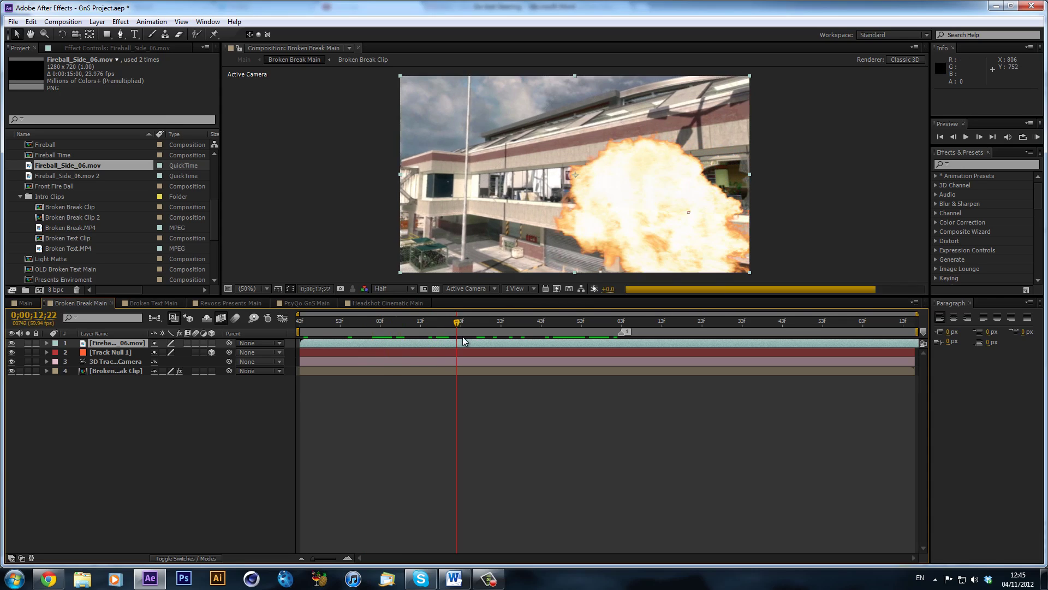
{"action": "right_click", "coordinate": [450, 342]}
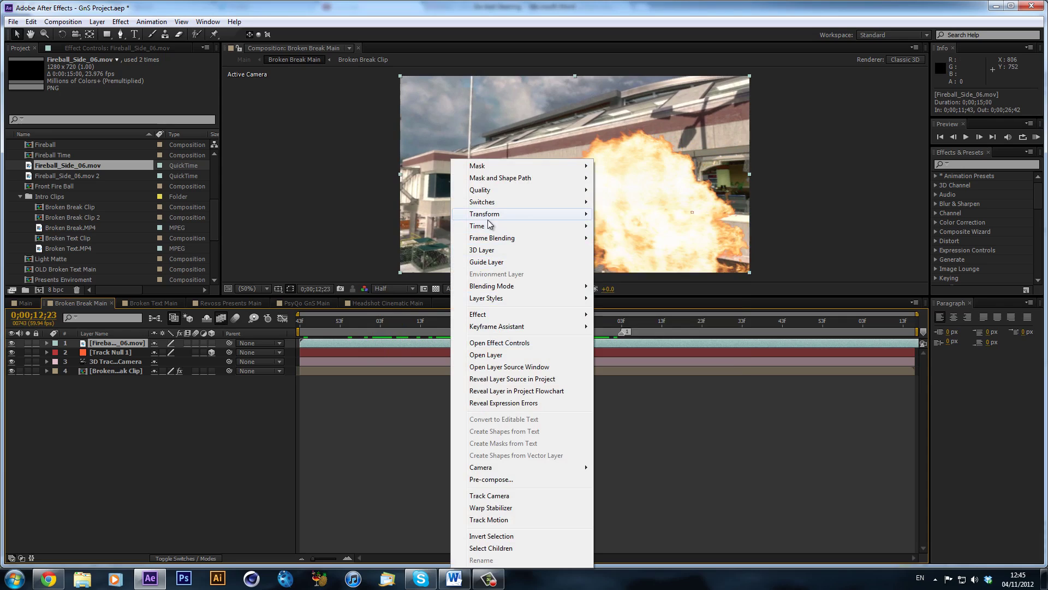
{"action": "mouse_move", "coordinate": [485, 226]}
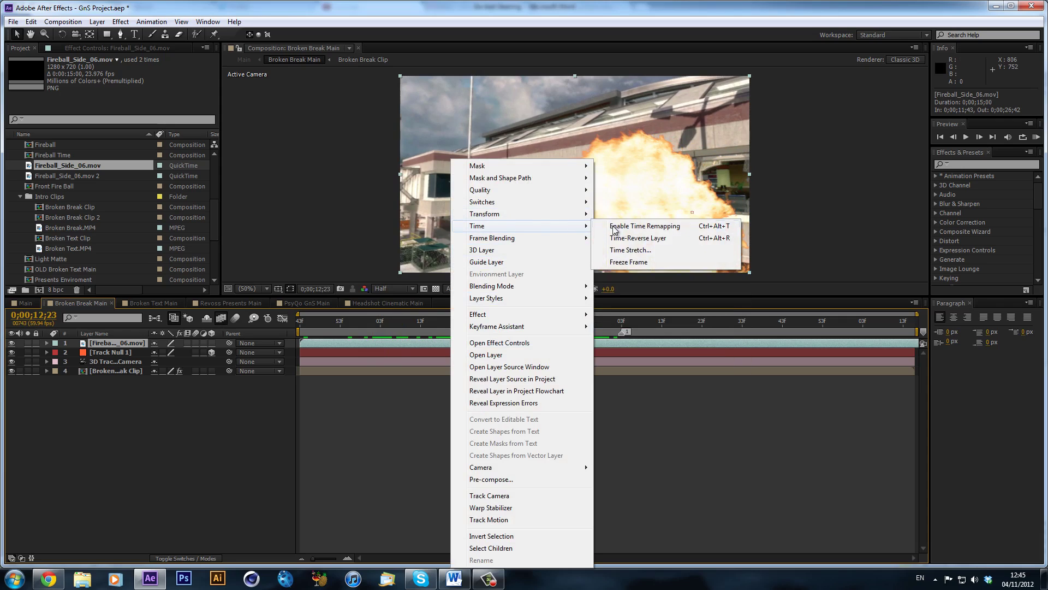
{"action": "left_click", "coordinate": [624, 264]}
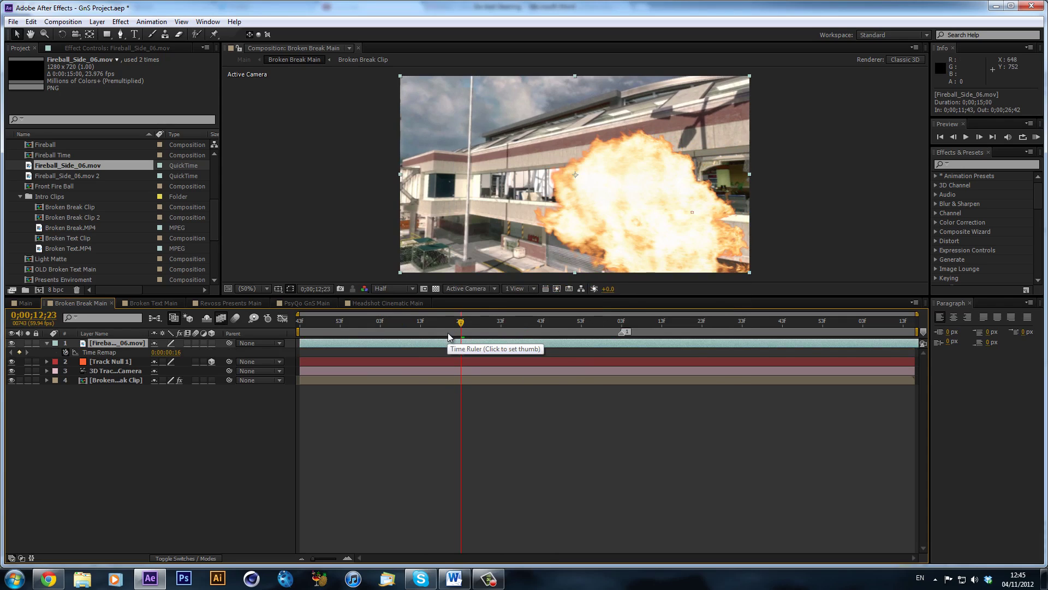
{"action": "key", "text": "ctrl+z"}
Step: Freeze the Fireball_Side_06.mov layer of Broken Break Main on its frame at 0;00;12;36
{"action": "left_click_drag", "start_coordinate": [461, 322], "coordinate": [513, 330]}
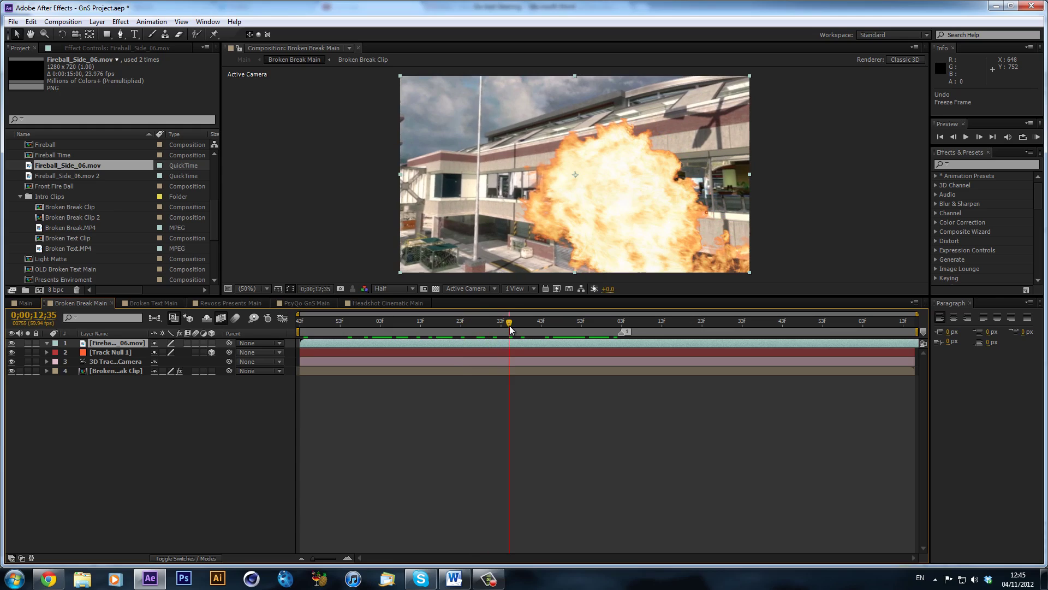
{"action": "right_click", "coordinate": [533, 343]}
{"action": "mouse_move", "coordinate": [628, 226]}
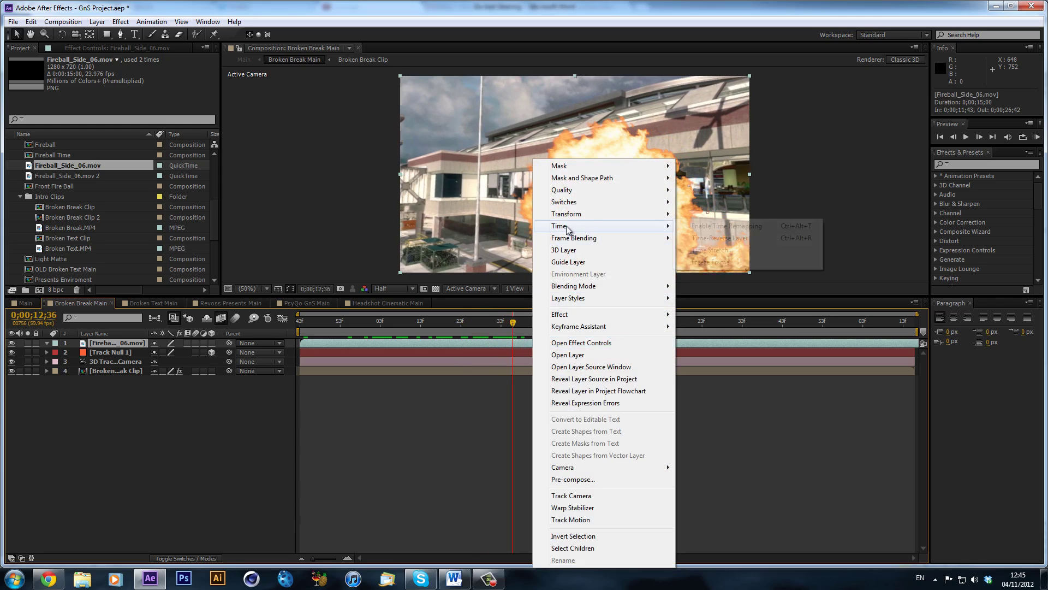
{"action": "left_click", "coordinate": [710, 262]}
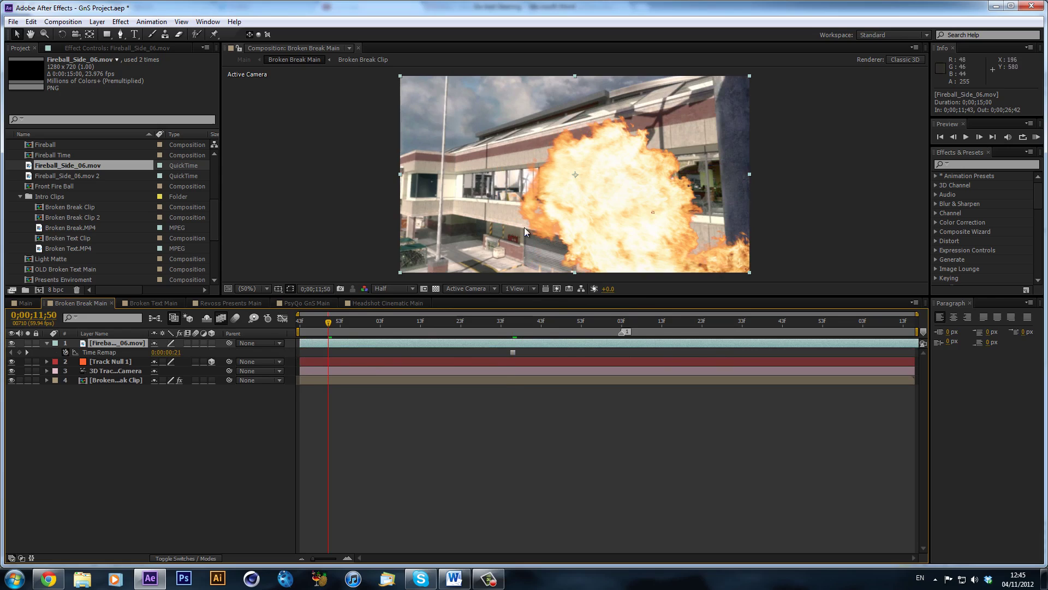
Step: Check the frozen fireball shot in the Main composition, scrubbing back to 0;00;05;07
{"action": "left_click", "coordinate": [26, 304]}
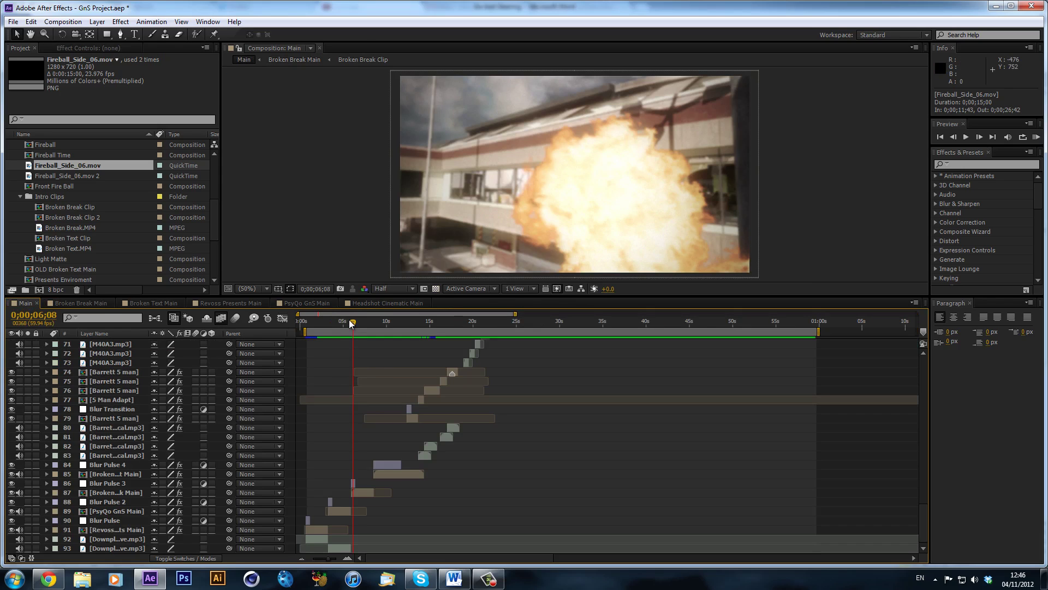
{"action": "left_click_drag", "start_coordinate": [351, 324], "coordinate": [344, 324]}
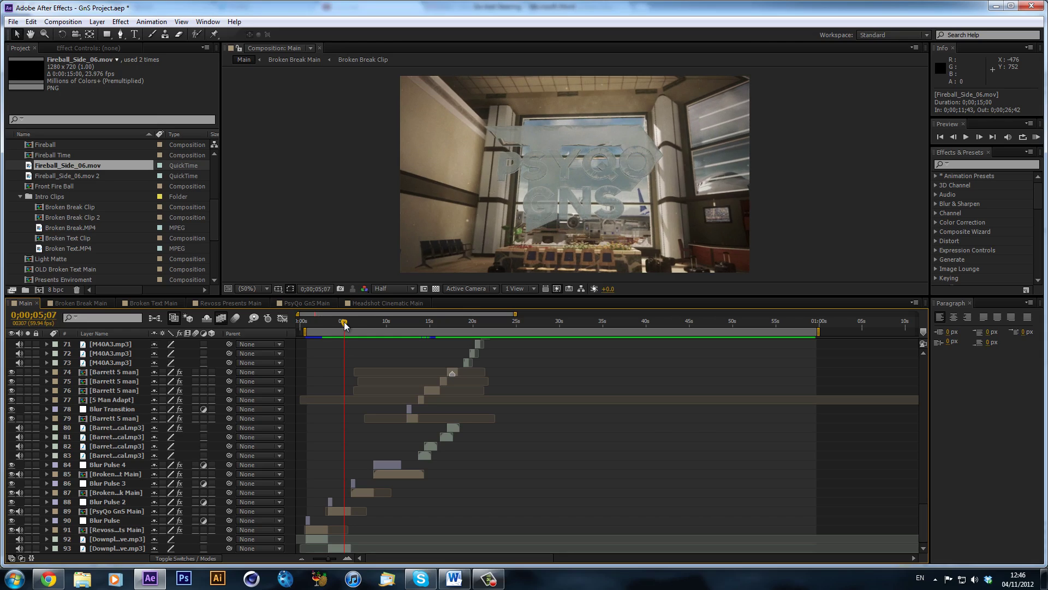
Step: Undo the fireball additions and the layer deletions in Broken Break Main to restore its original explosion layers
{"action": "left_click", "coordinate": [101, 305]}
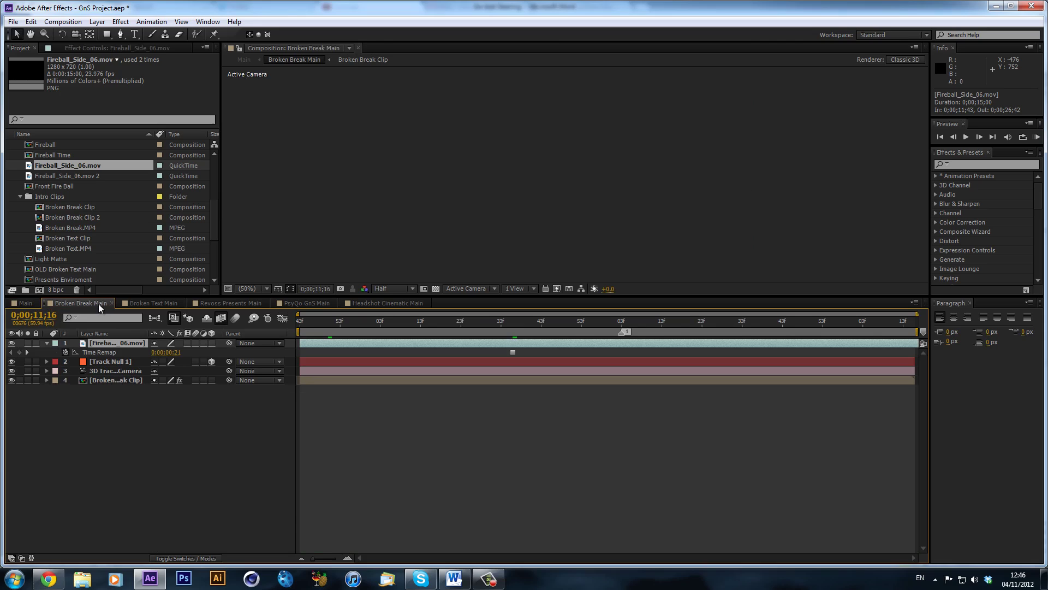
{"action": "key", "text": "ctrl+z"}
{"action": "key", "text": "ctrl+z"}
{"action": "key", "text": "ctrl+z"}
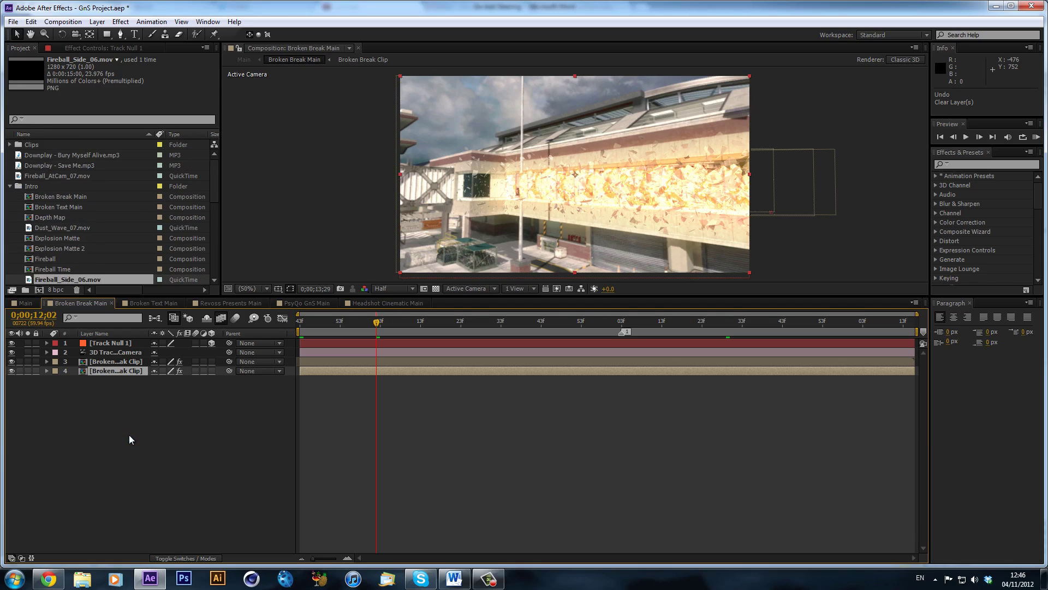
{"action": "key", "text": "ctrl+z"}
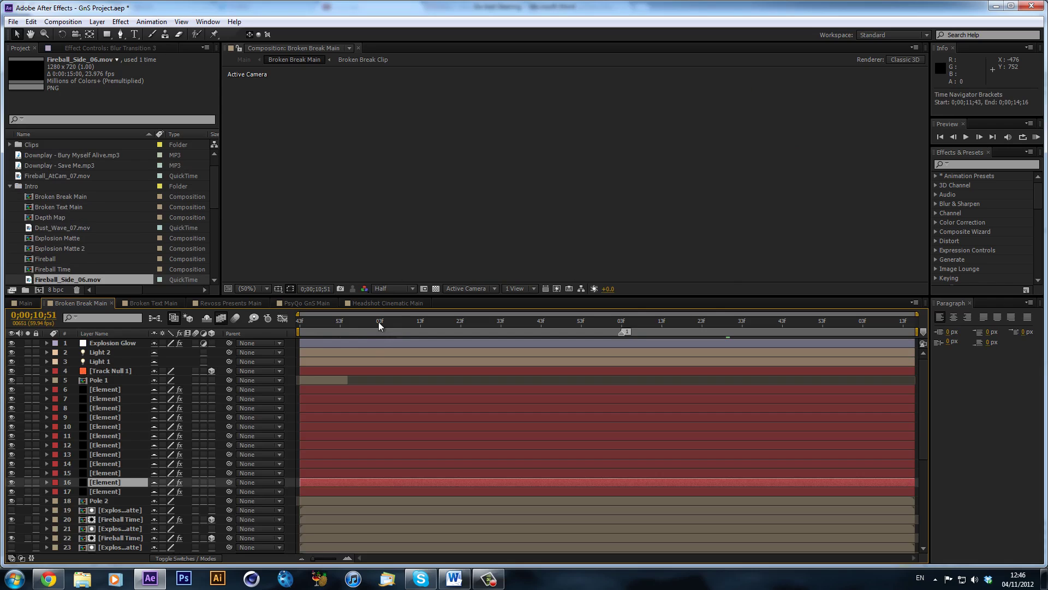
Step: Scrub through the restored building explosion in the Main composition
{"action": "left_click", "coordinate": [24, 302]}
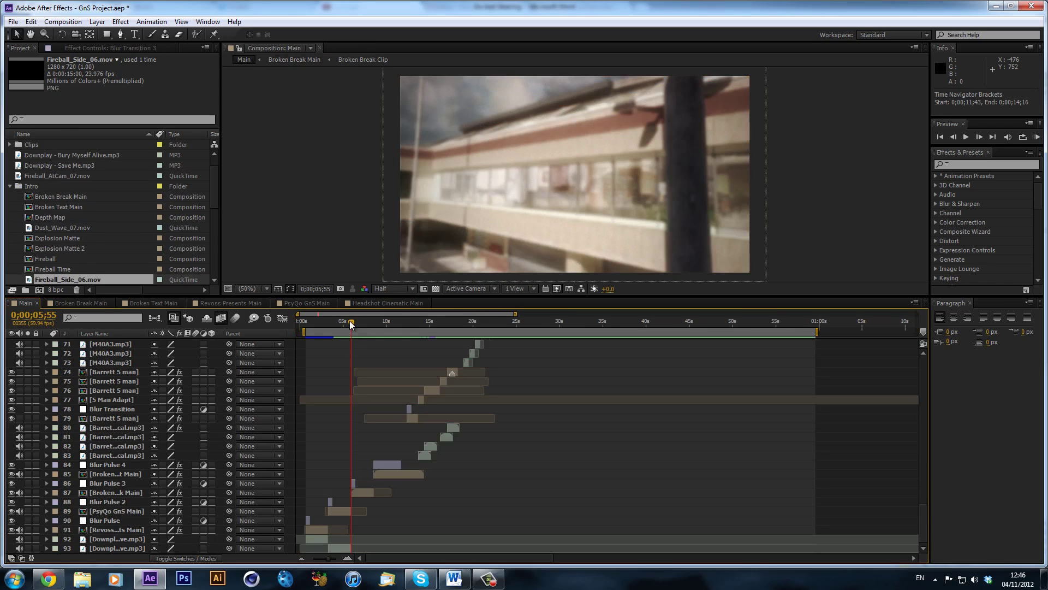
{"action": "left_click_drag", "start_coordinate": [350, 325], "coordinate": [365, 327]}
{"action": "left_click_drag", "start_coordinate": [362, 329], "coordinate": [357, 335]}
Step: Duplicate the Broken Break Main composition in the Intro folder and open the copy, Broken Break Main 2
{"action": "left_click", "coordinate": [78, 298]}
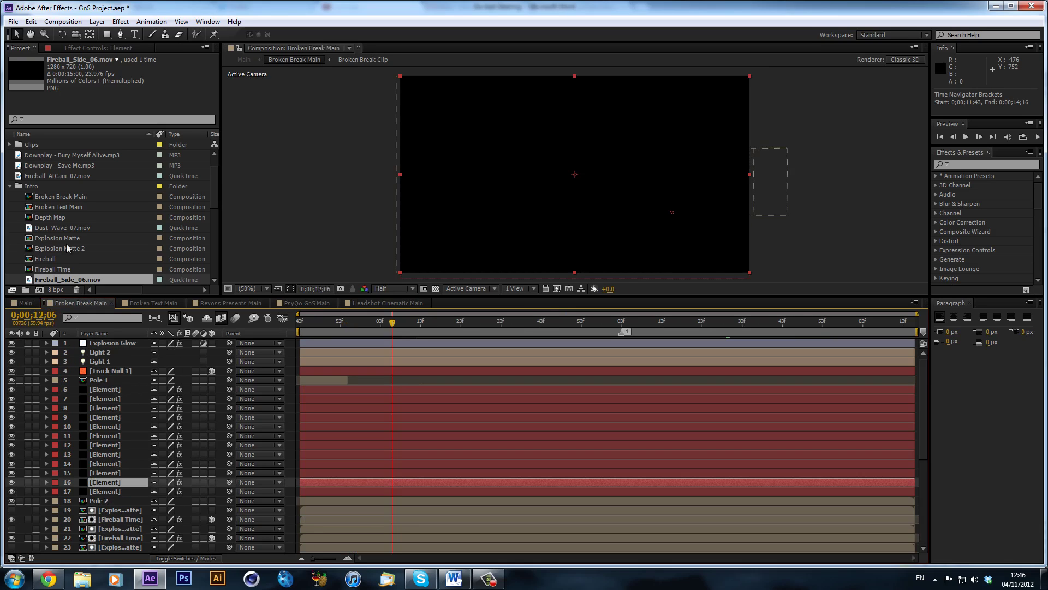
{"action": "left_click", "coordinate": [71, 199]}
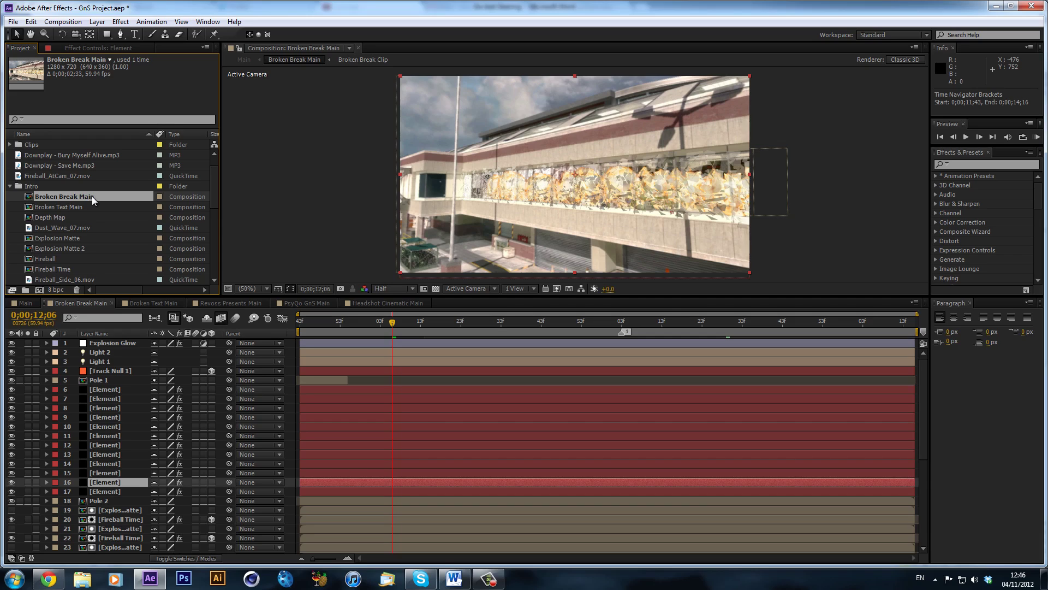
{"action": "key", "text": "ctrl+d"}
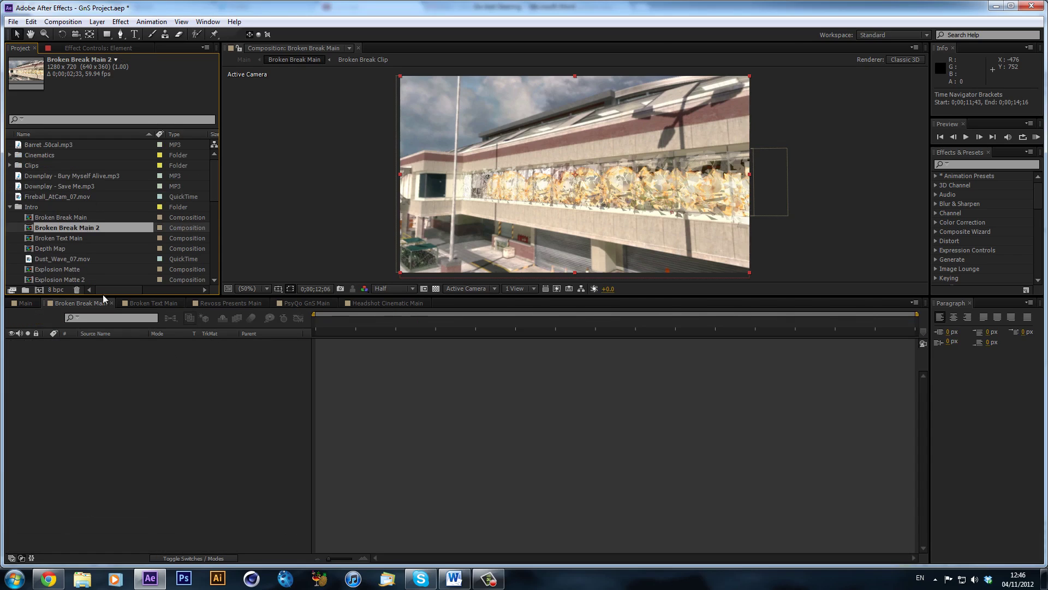
Step: Delete all layers from Explosion Glow through Light in Broken Break Main 2, keeping Track Null 1
{"action": "left_click", "coordinate": [125, 343]}
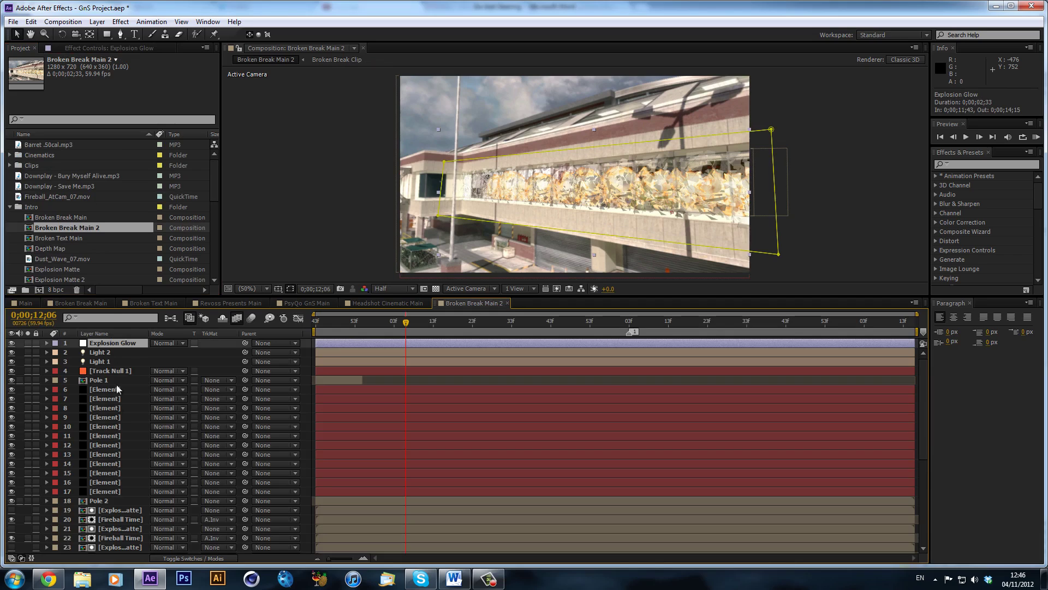
{"action": "scroll", "coordinate": [113, 481], "scroll_direction": "down", "scroll_amount": 5}
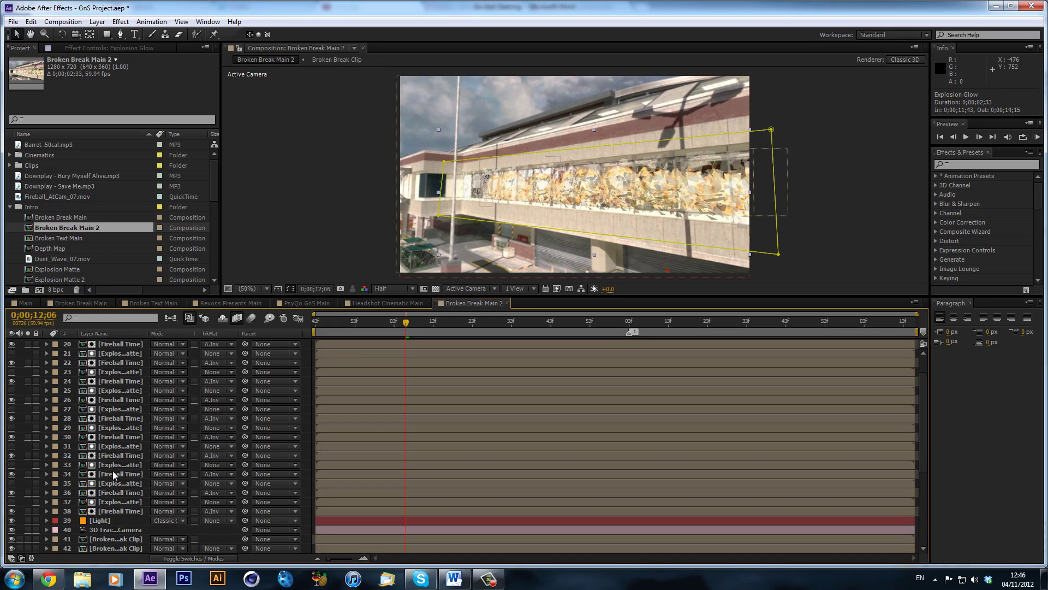
{"action": "left_click", "coordinate": [109, 519], "text": "shift"}
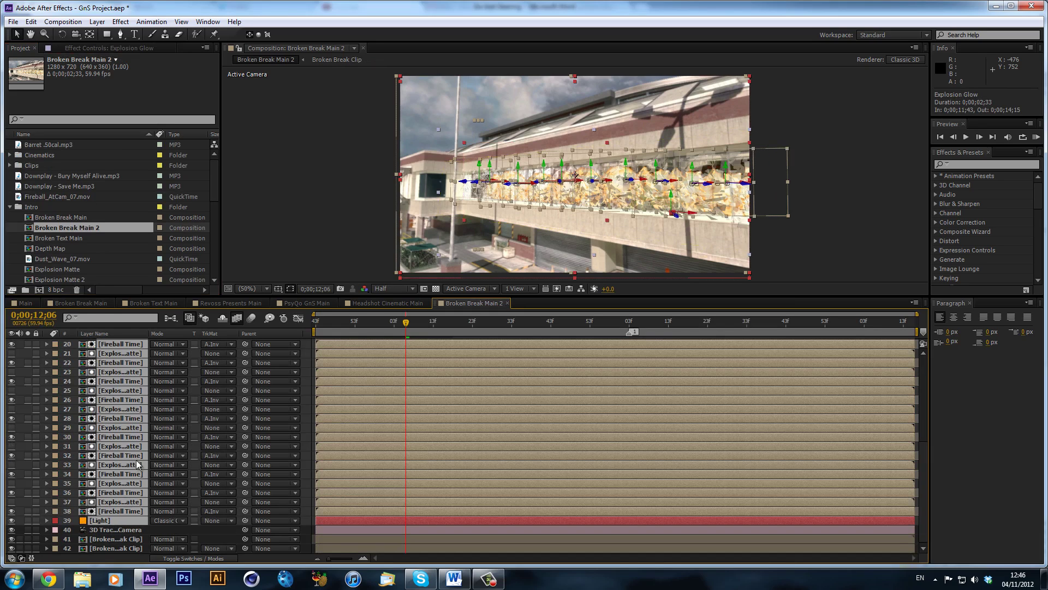
{"action": "scroll", "coordinate": [130, 451], "scroll_direction": "up", "scroll_amount": 5}
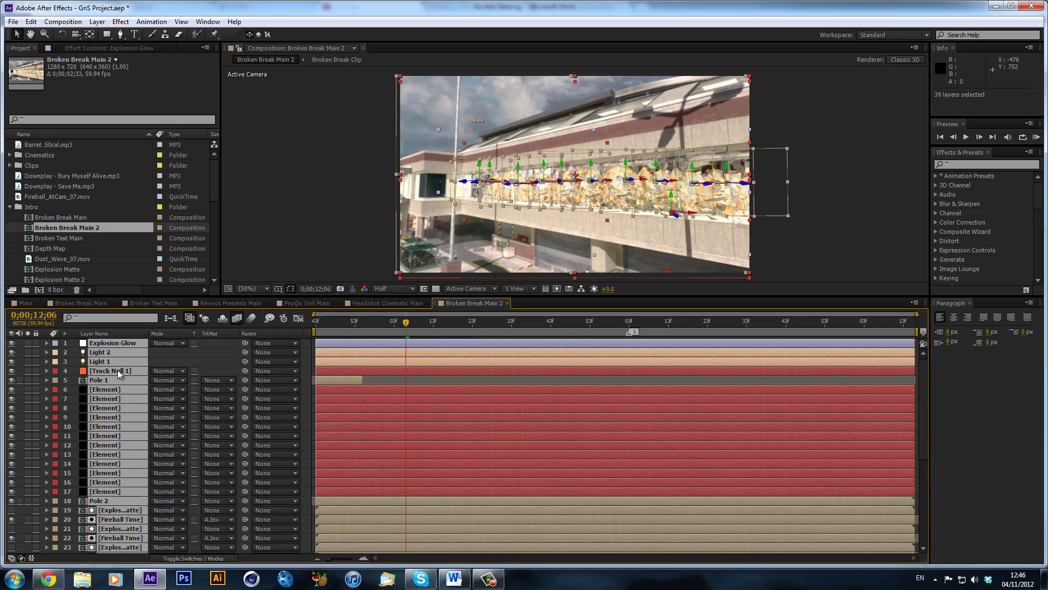
{"action": "left_click", "coordinate": [117, 370], "text": "ctrl"}
{"action": "key", "text": "Delete"}
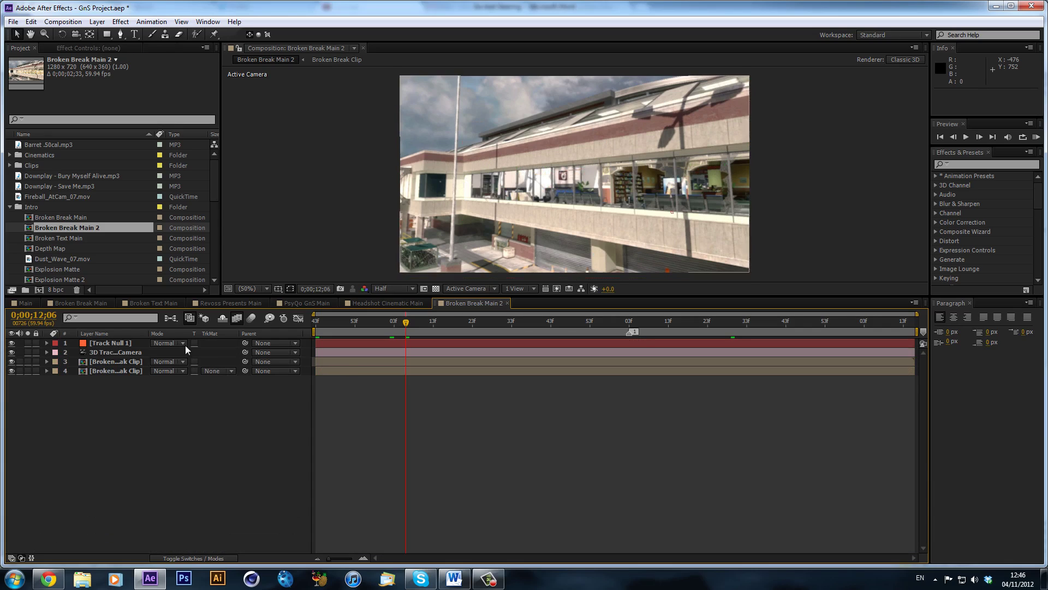
Step: Add Fireball_Side_06.mov as the top layer of Broken Break Main 2 and scrub its explosion to 0;00;12;30
{"action": "scroll", "coordinate": [90, 237], "scroll_direction": "down", "scroll_amount": 2}
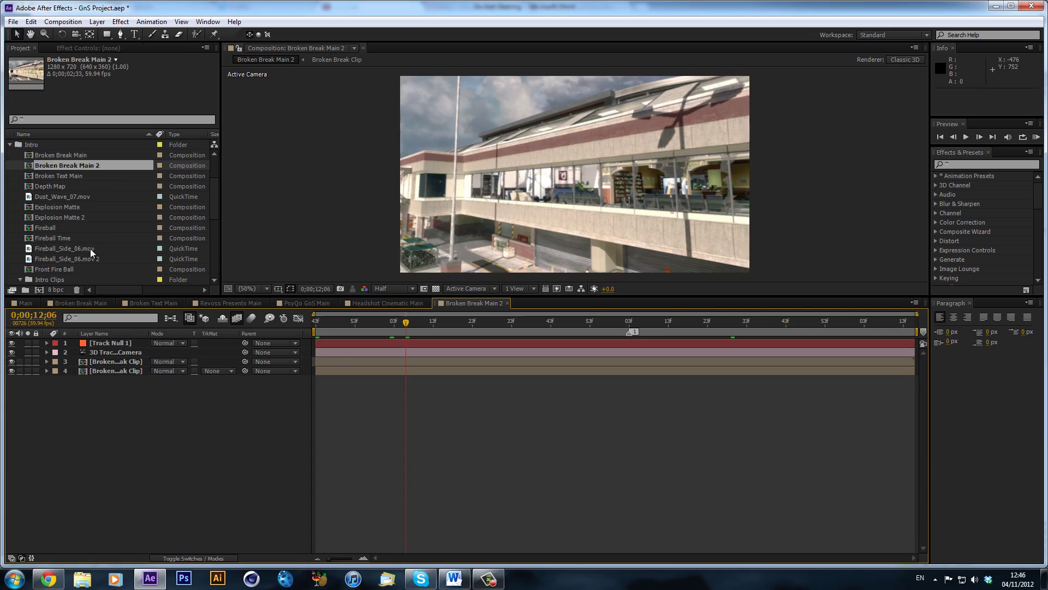
{"action": "left_click_drag", "start_coordinate": [90, 248], "coordinate": [135, 342]}
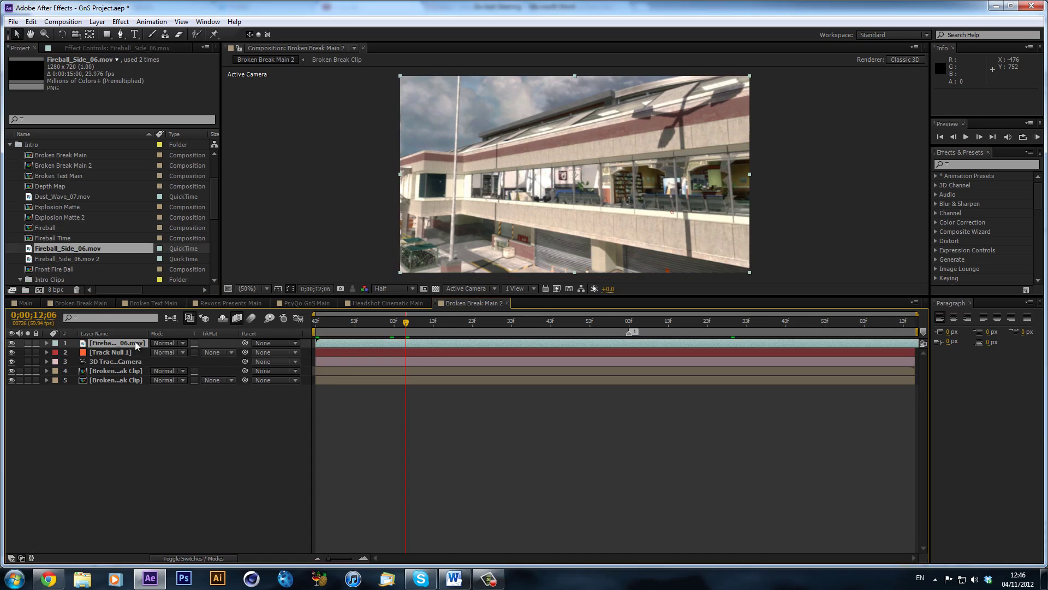
{"action": "left_click_drag", "start_coordinate": [431, 329], "coordinate": [498, 342]}
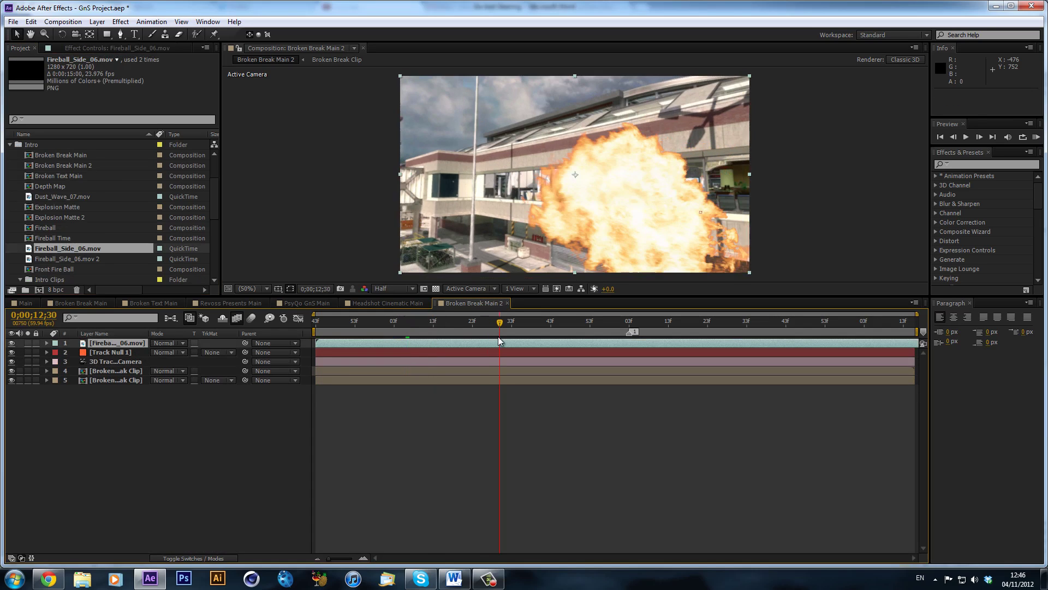
Step: Examine the original explosion in the Main composition up to 0;00;07;19 and return to Broken Break Main 2
{"action": "left_click", "coordinate": [25, 303]}
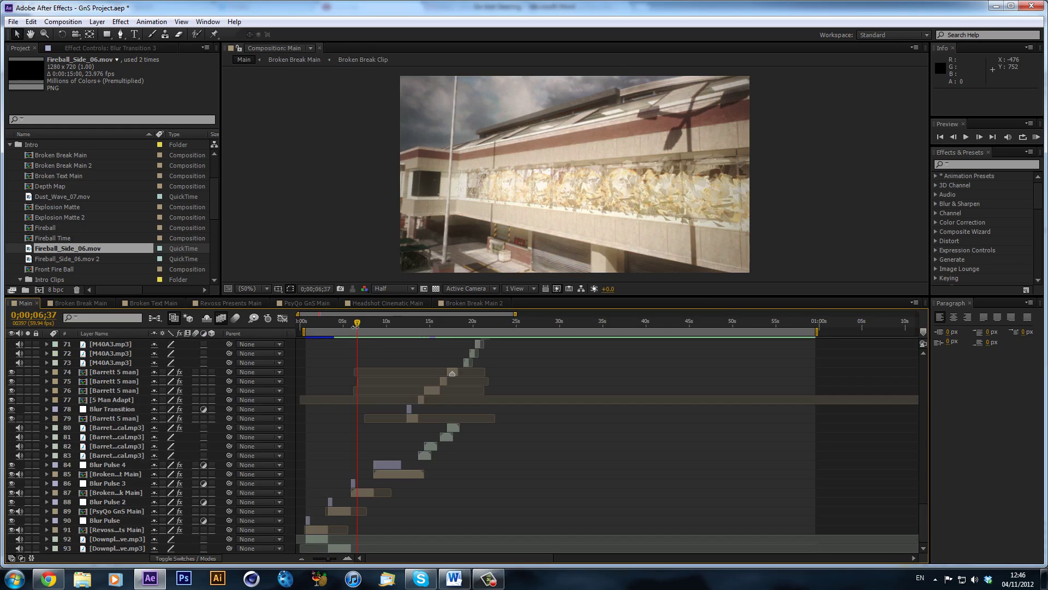
{"action": "left_click_drag", "start_coordinate": [352, 331], "coordinate": [363, 332]}
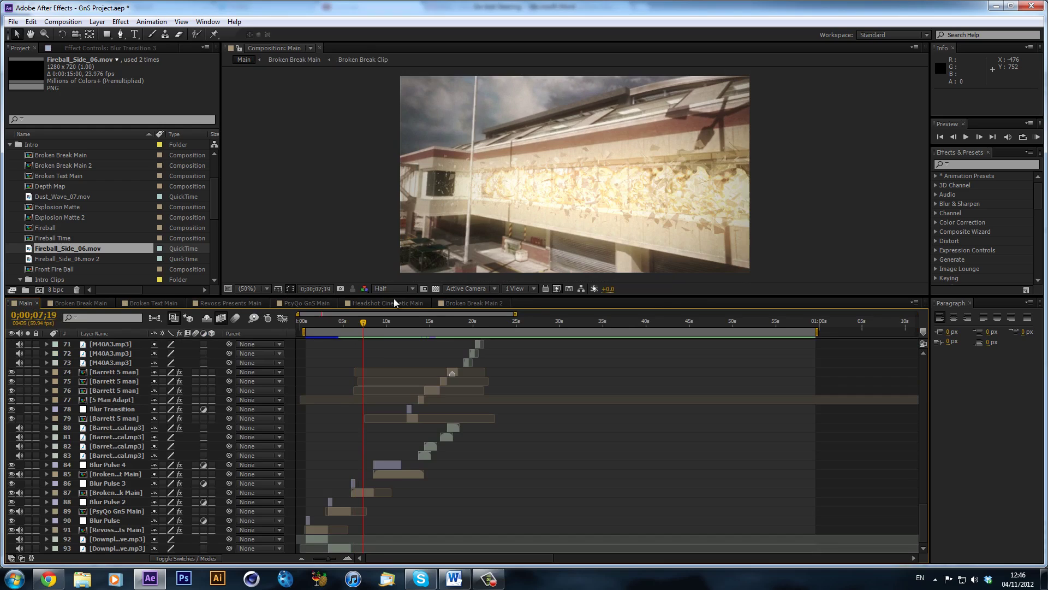
{"action": "left_click", "coordinate": [467, 304]}
Step: Freeze the Fireball_Side_06.mov layer on its frame at 0;00;12;32 and play the composition
{"action": "left_click_drag", "start_coordinate": [395, 327], "coordinate": [509, 335]}
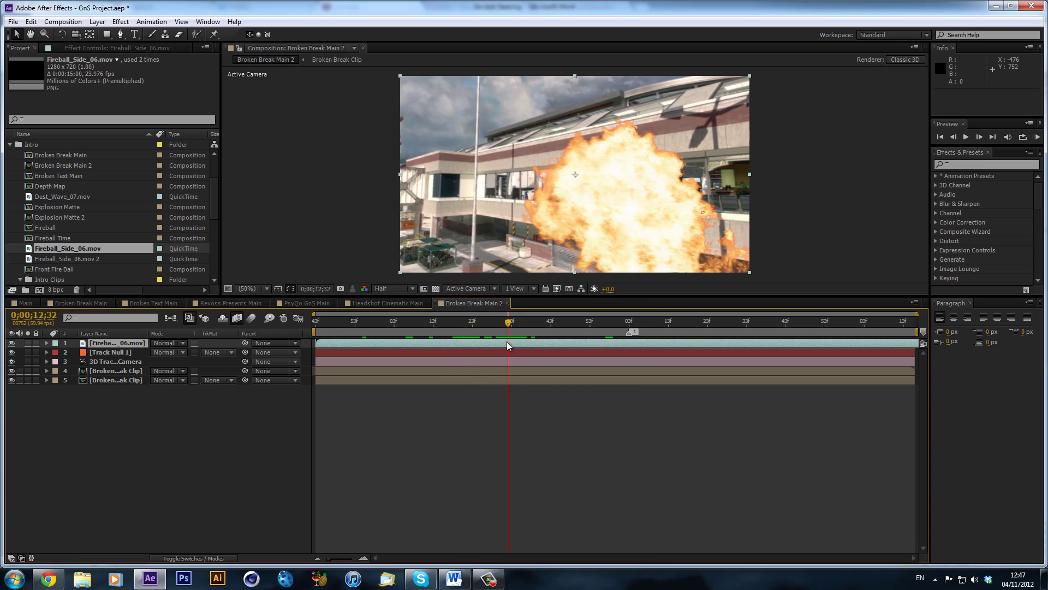
{"action": "right_click", "coordinate": [507, 341]}
{"action": "mouse_move", "coordinate": [538, 225]}
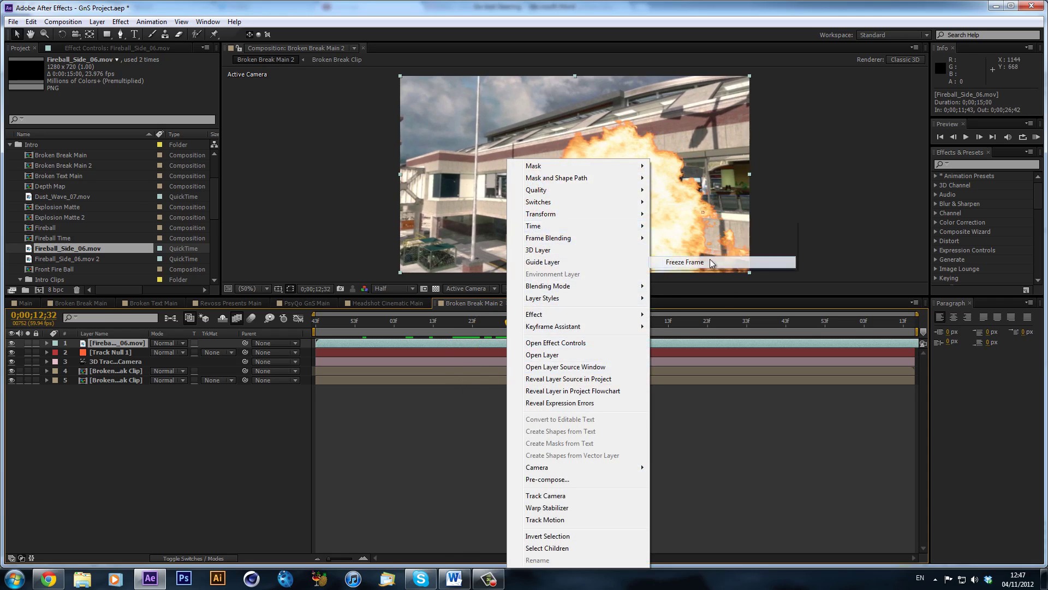
{"action": "left_click", "coordinate": [685, 262]}
{"action": "key", "text": "space"}
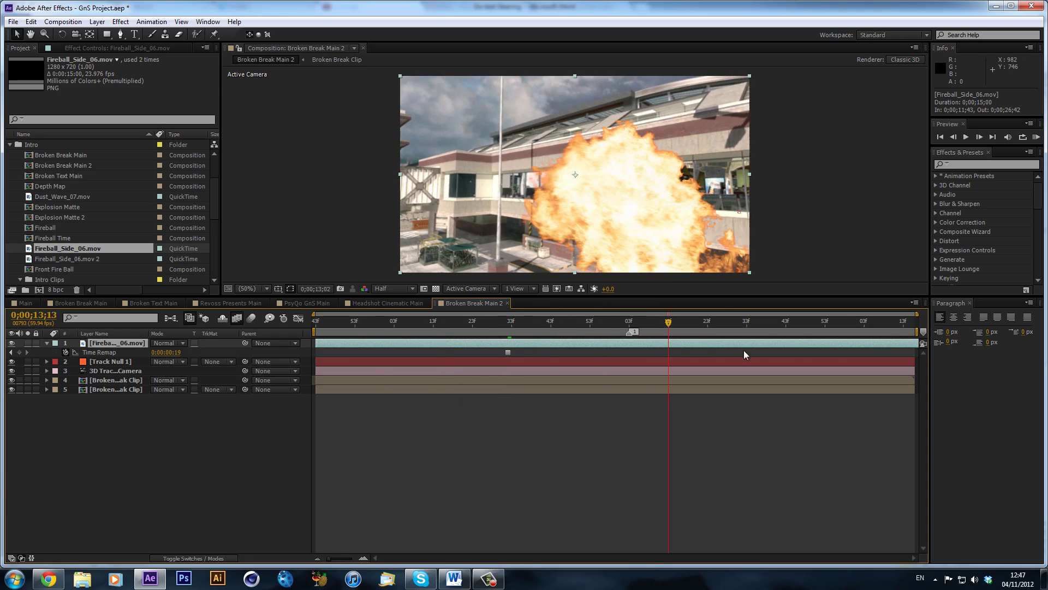
Step: Hide the Fireball_Side_06.mov layer, collapse its properties and start the work area at 0;00;12;00
{"action": "left_click", "coordinate": [12, 343]}
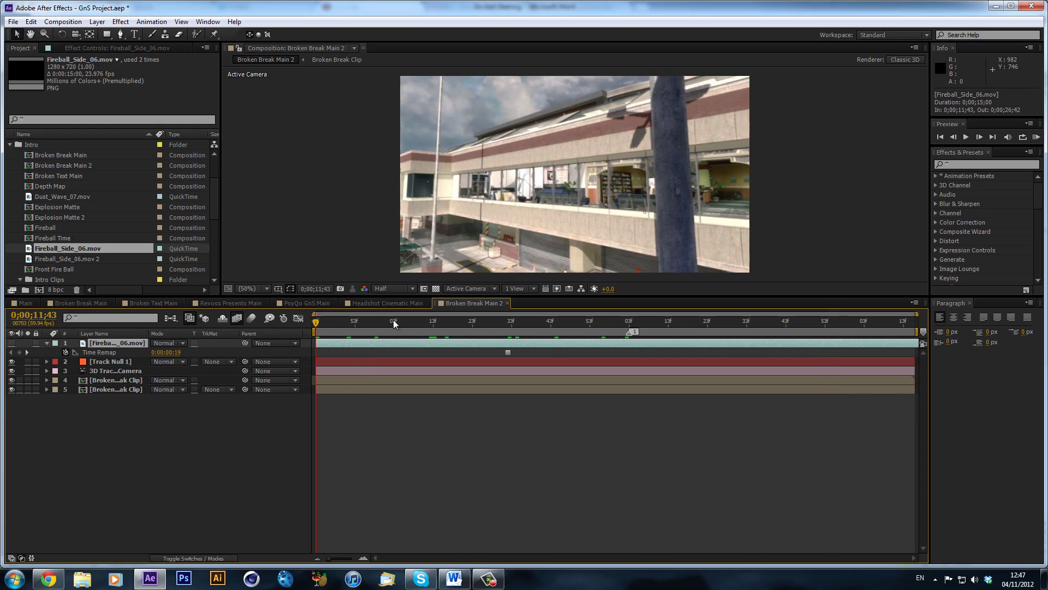
{"action": "left_click", "coordinate": [46, 343]}
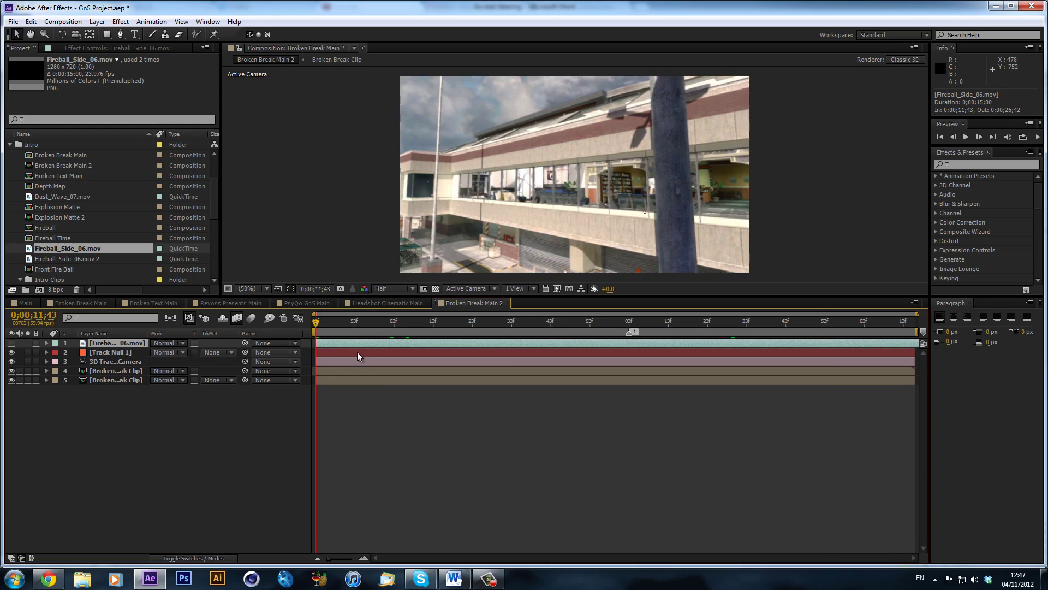
{"action": "left_click_drag", "start_coordinate": [334, 330], "coordinate": [261, 330]}
{"action": "left_click_drag", "start_coordinate": [415, 331], "coordinate": [383, 327]}
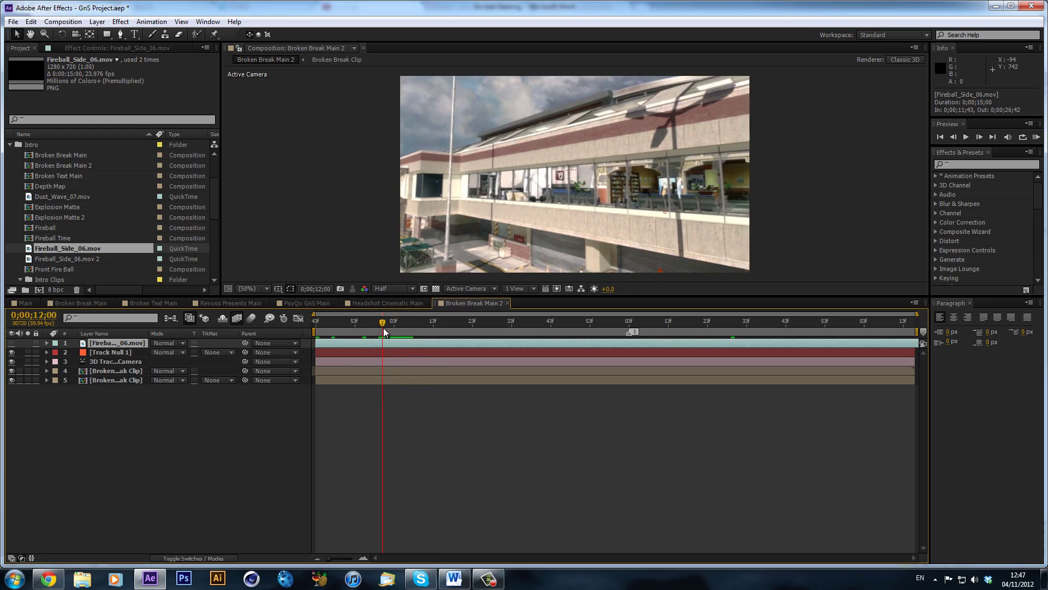
{"action": "key", "text": "b"}
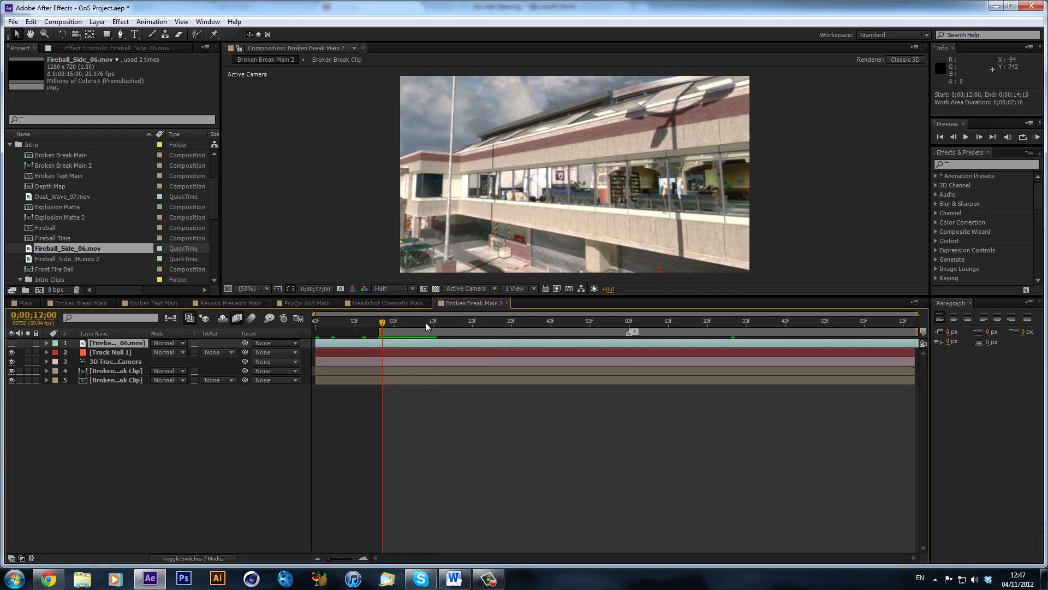
Step: Add a solid named Explosion Matte above all layers in Broken Break Main 2 and hide it
{"action": "left_click", "coordinate": [97, 22]}
{"action": "mouse_move", "coordinate": [115, 34]}
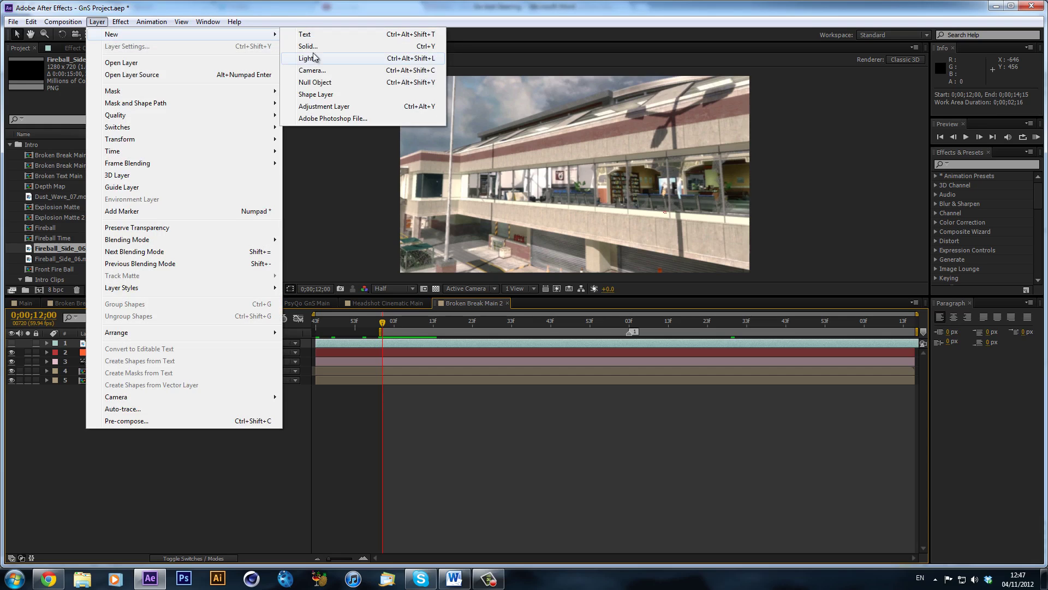
{"action": "left_click", "coordinate": [309, 46]}
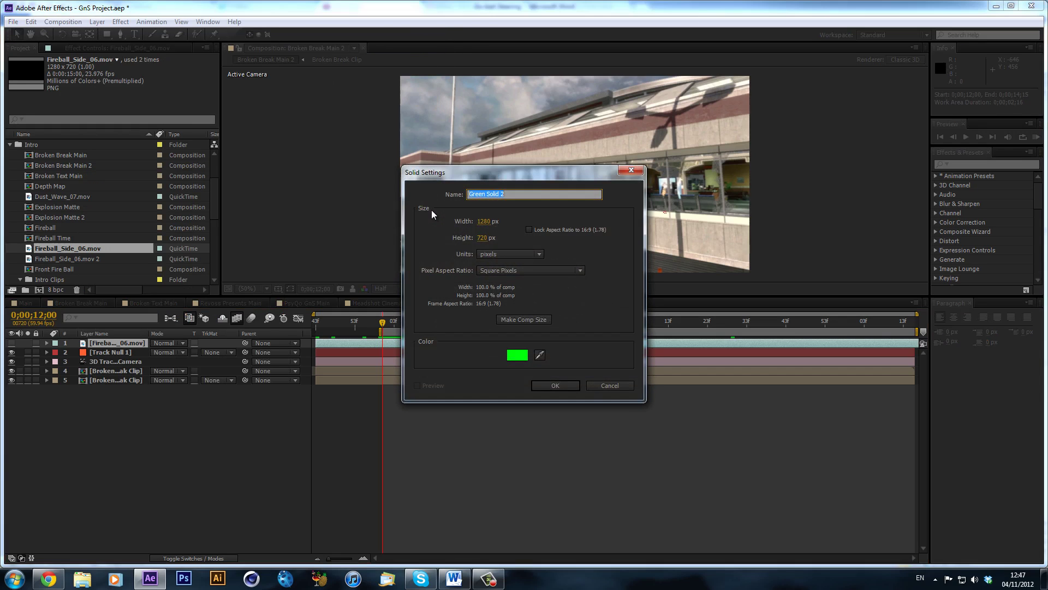
{"action": "type", "text": "Explosion Matte"}
{"action": "key", "text": "Return"}
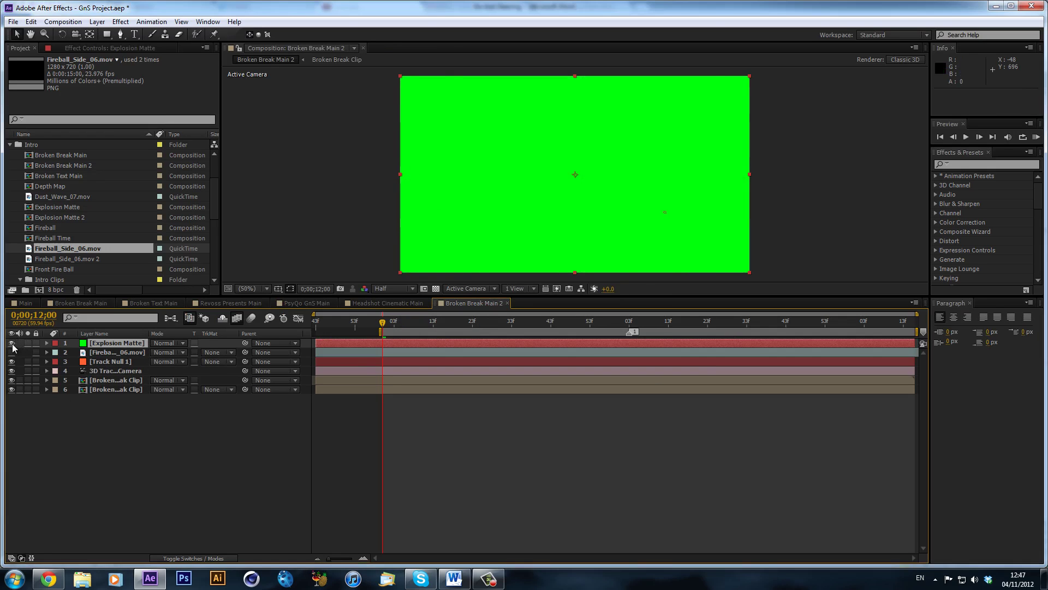
{"action": "left_click", "coordinate": [12, 342]}
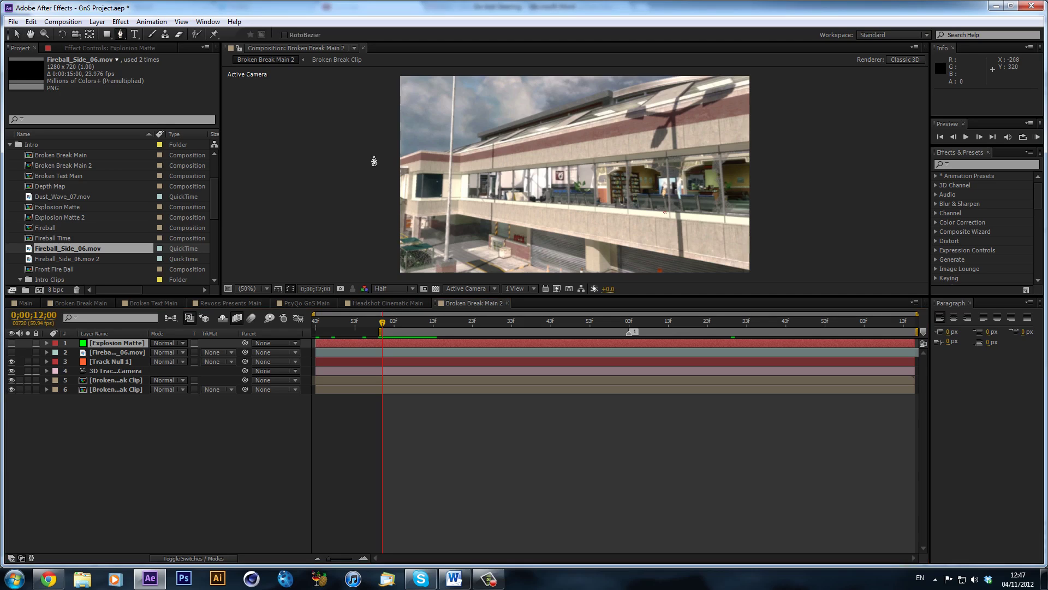
Step: Enlarge the preview to 200% on the window row and set its resolution to Full for masking
{"action": "scroll", "coordinate": [601, 79], "scroll_direction": "up", "scroll_amount": 4}
{"action": "left_click_drag", "start_coordinate": [601, 80], "coordinate": [648, 110]}
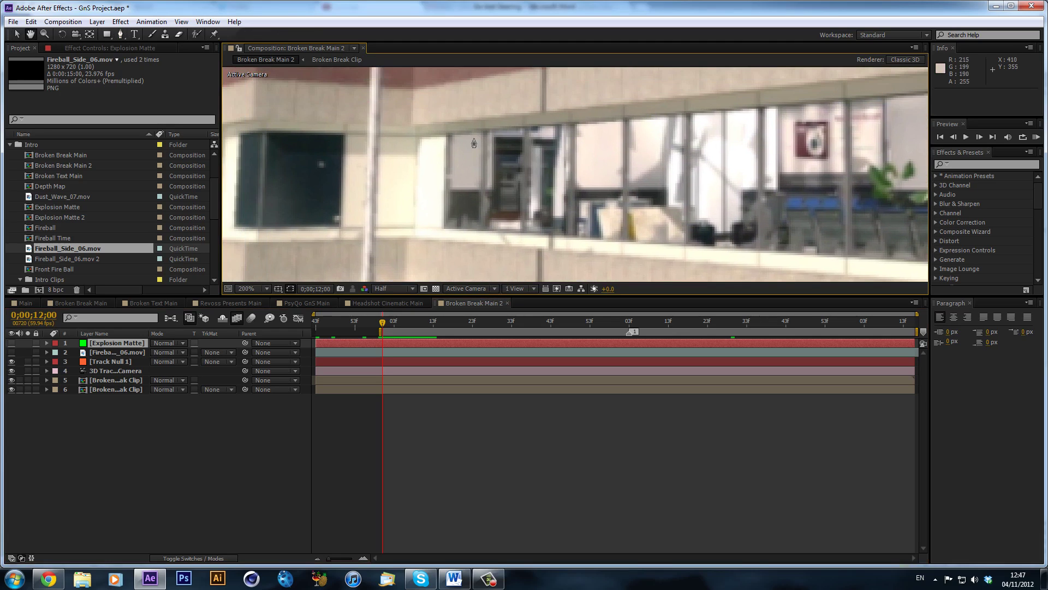
{"action": "left_click", "coordinate": [411, 289]}
{"action": "left_click", "coordinate": [413, 271]}
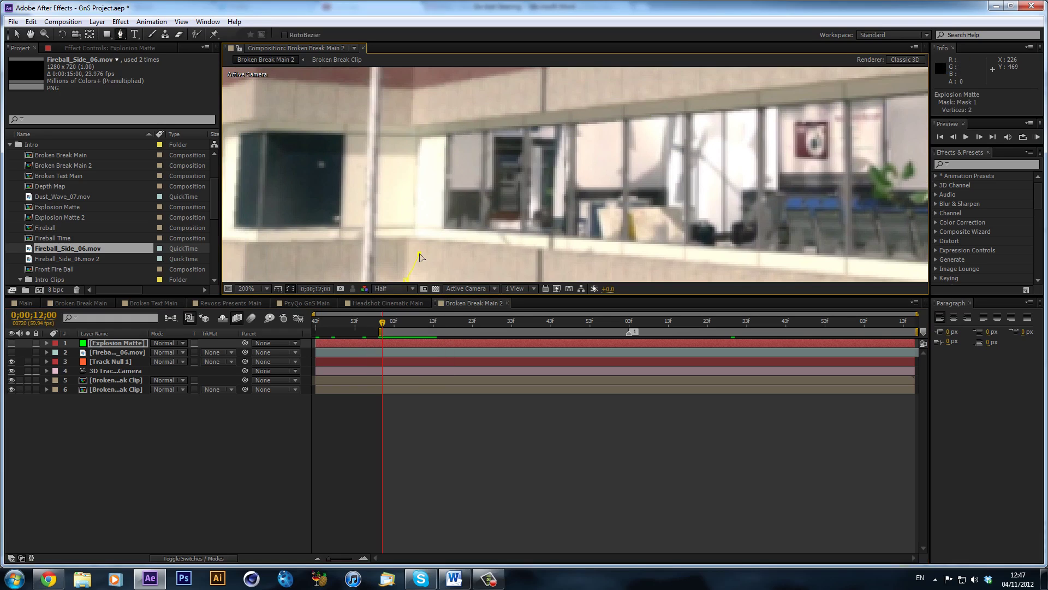
{"action": "key", "text": "ctrl+z"}
{"action": "left_click", "coordinate": [400, 290]}
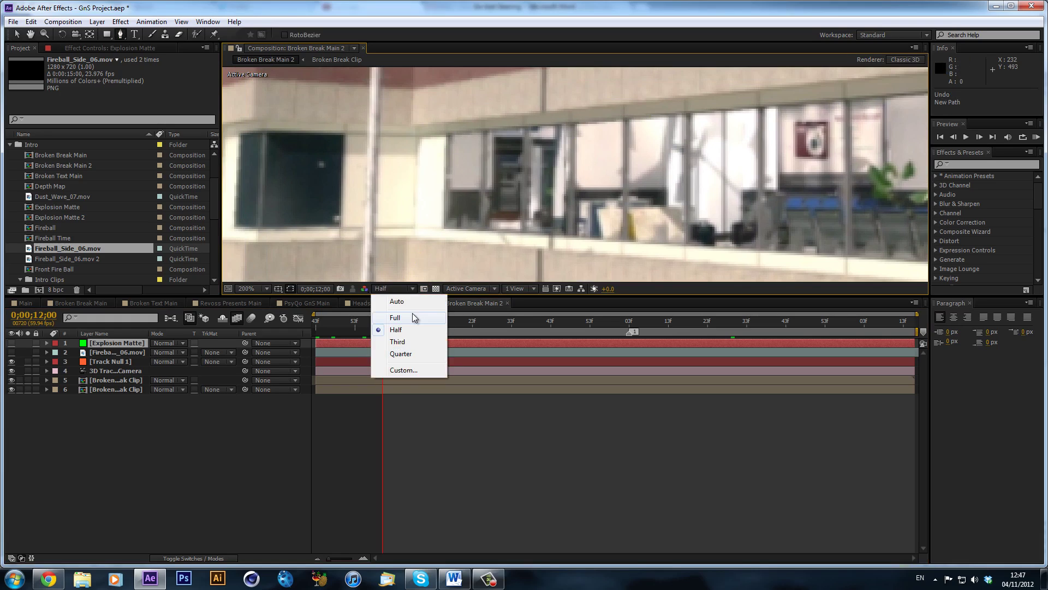
{"action": "left_click", "coordinate": [412, 316]}
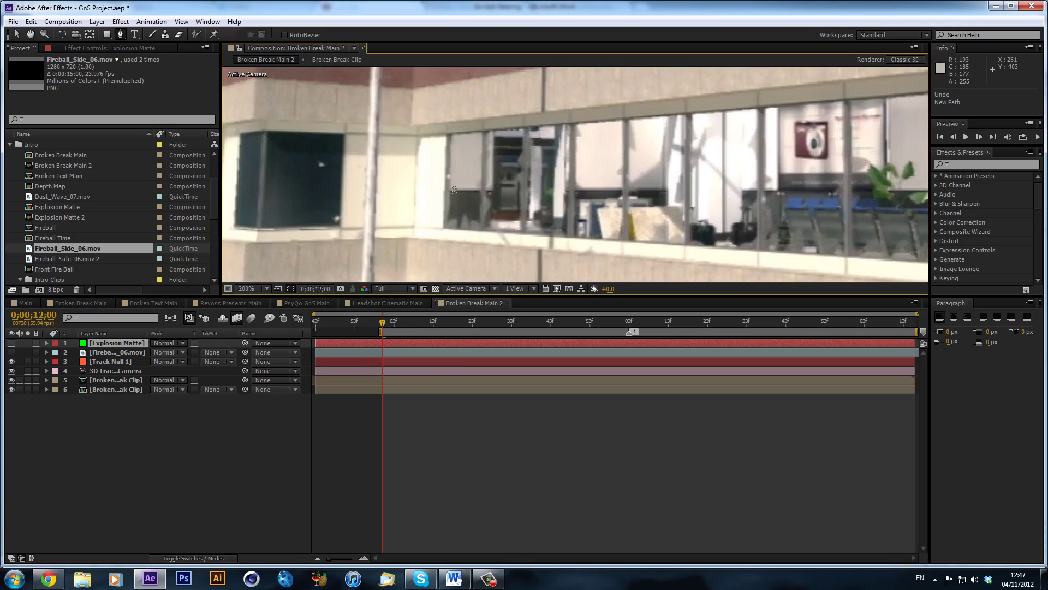
Step: Start a Pen mask on Explosion Matte from the upper-left window corner, running down below the windows and out past the frame's right edge
{"action": "left_click", "coordinate": [452, 134]}
{"action": "left_click", "coordinate": [420, 135]}
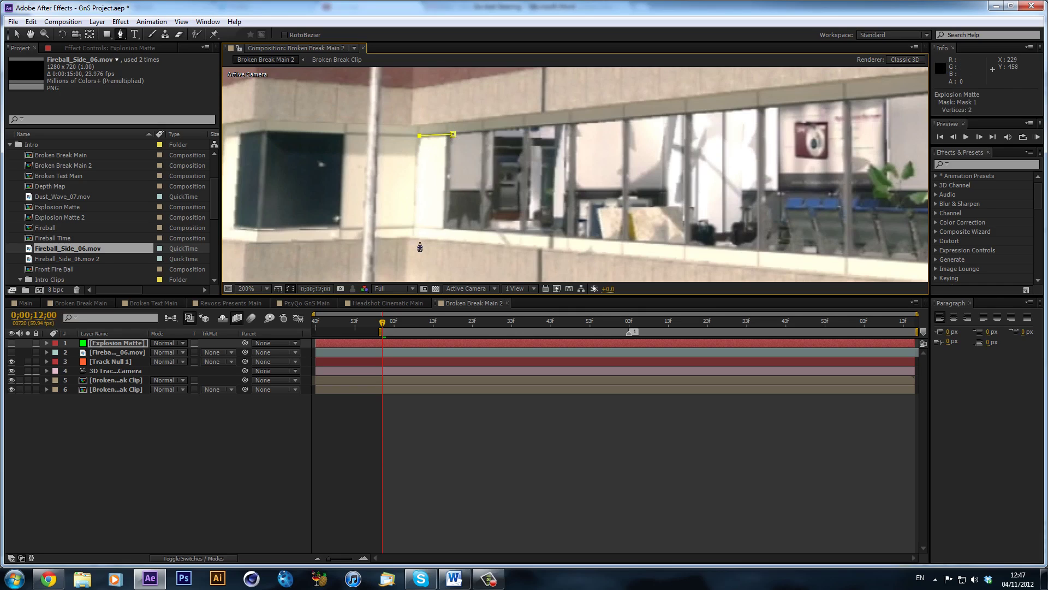
{"action": "left_click_drag", "start_coordinate": [687, 192], "coordinate": [607, 108]}
{"action": "left_click", "coordinate": [336, 202]}
{"action": "left_click_drag", "start_coordinate": [685, 185], "coordinate": [571, 214]}
{"action": "left_click", "coordinate": [615, 282]}
{"action": "left_click", "coordinate": [561, 200]}
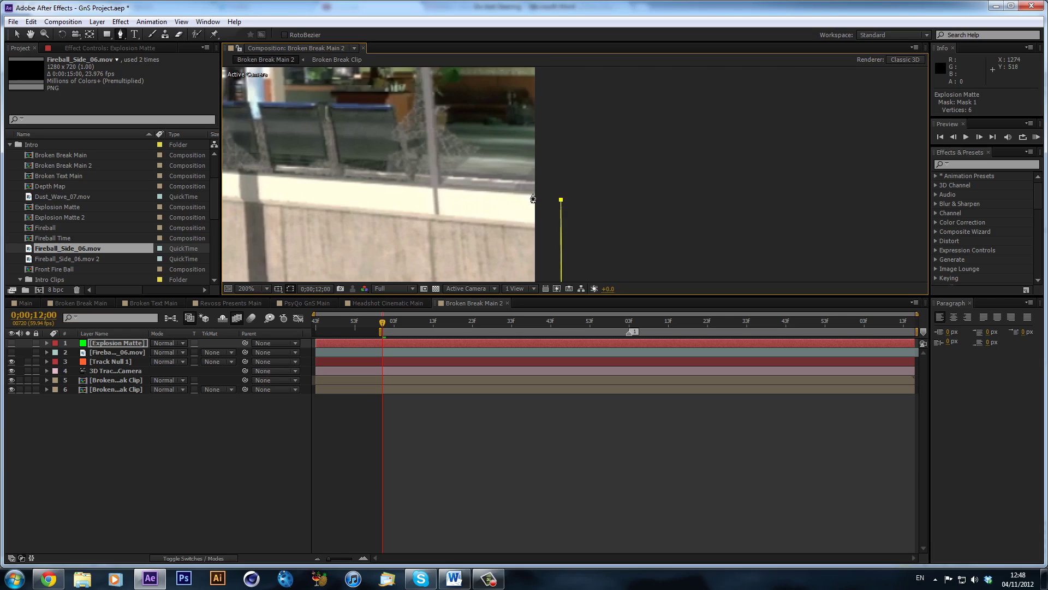
{"action": "left_click_drag", "start_coordinate": [562, 167], "coordinate": [565, 191]}
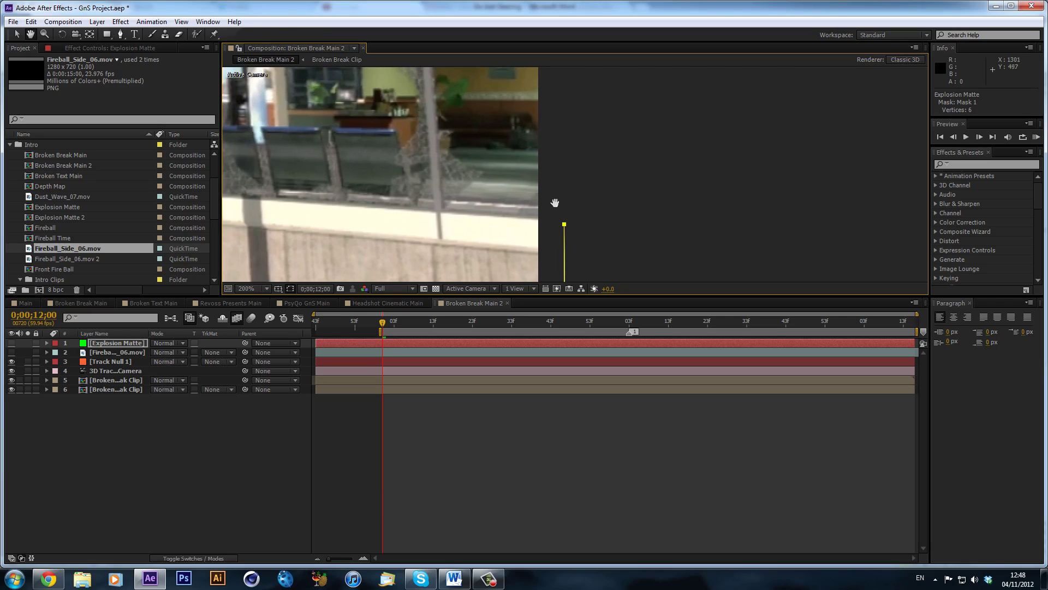
Step: Continue the mask along the window sill and around the right-most window pillar, comparing with the explosion in the Main composition
{"action": "left_click", "coordinate": [444, 212]}
{"action": "left_click_drag", "start_coordinate": [472, 149], "coordinate": [525, 290]}
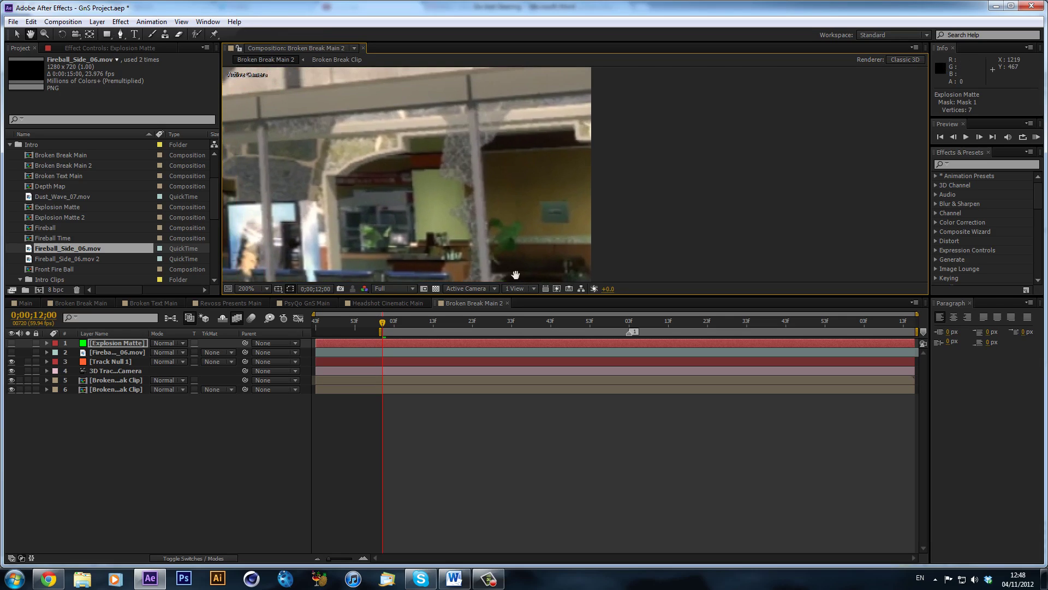
{"action": "left_click", "coordinate": [478, 103]}
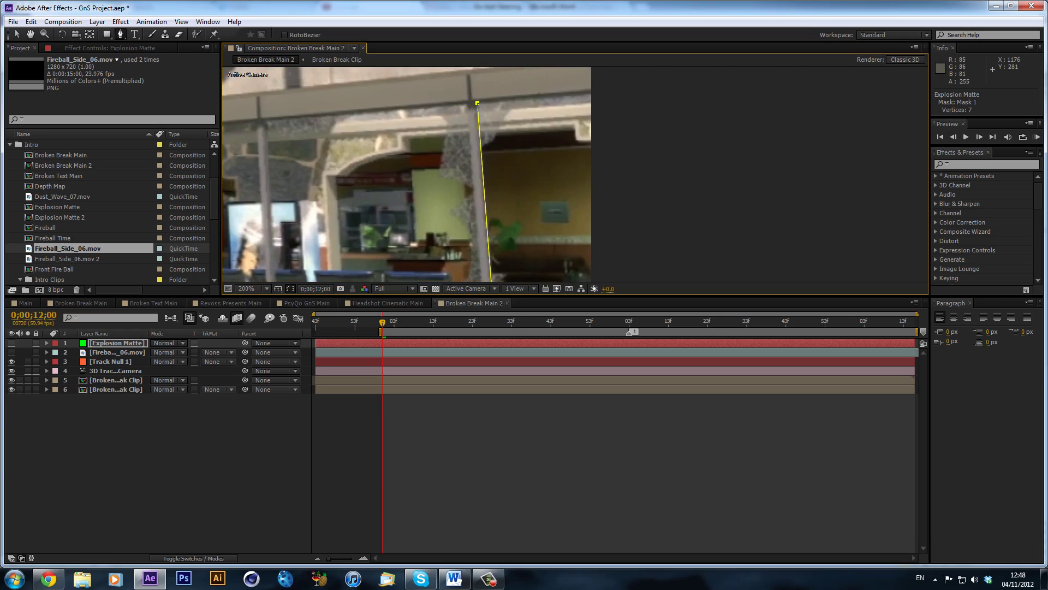
{"action": "left_click", "coordinate": [25, 303]}
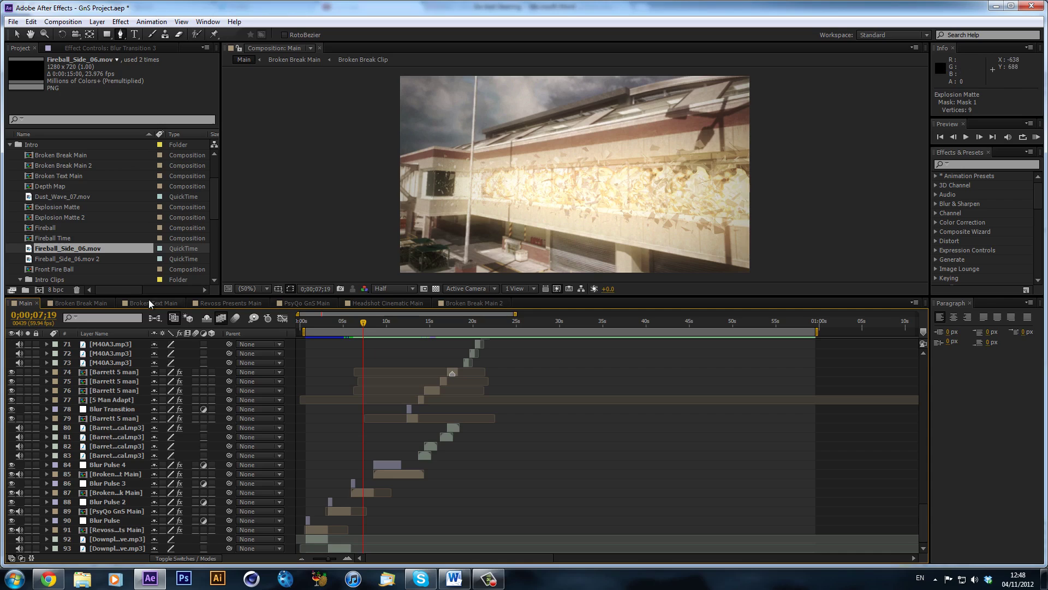
{"action": "left_click", "coordinate": [490, 302]}
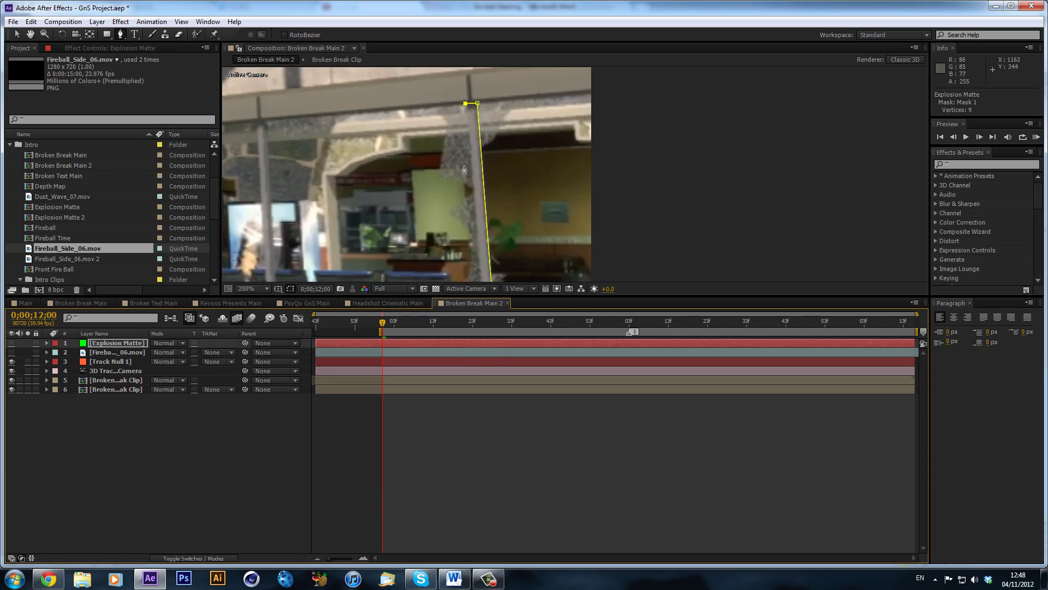
{"action": "scroll", "coordinate": [486, 147], "scroll_direction": "down", "scroll_amount": 2}
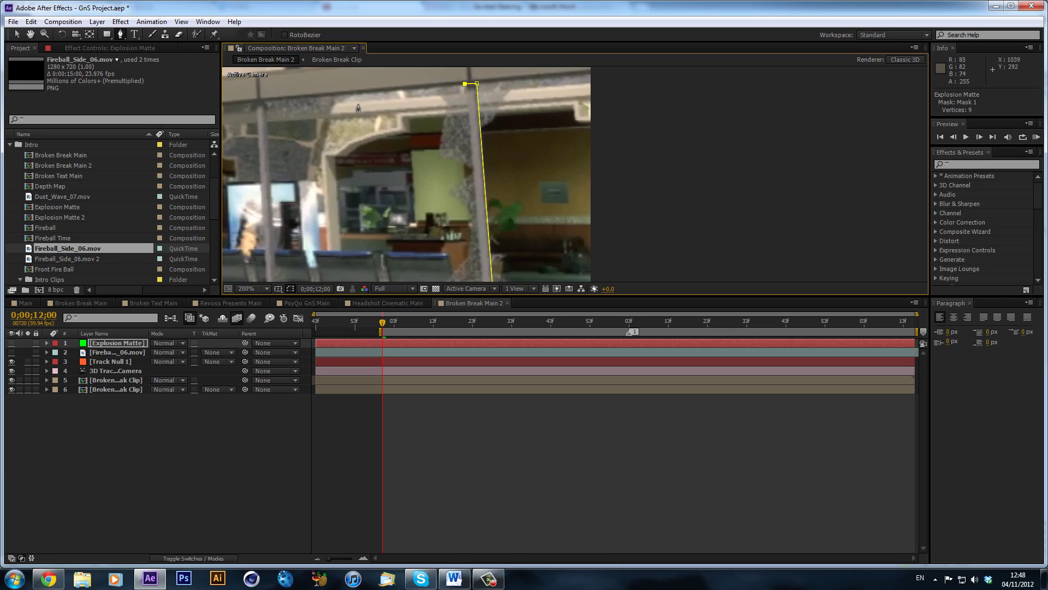
{"action": "scroll", "coordinate": [470, 146], "scroll_direction": "down", "scroll_amount": 8}
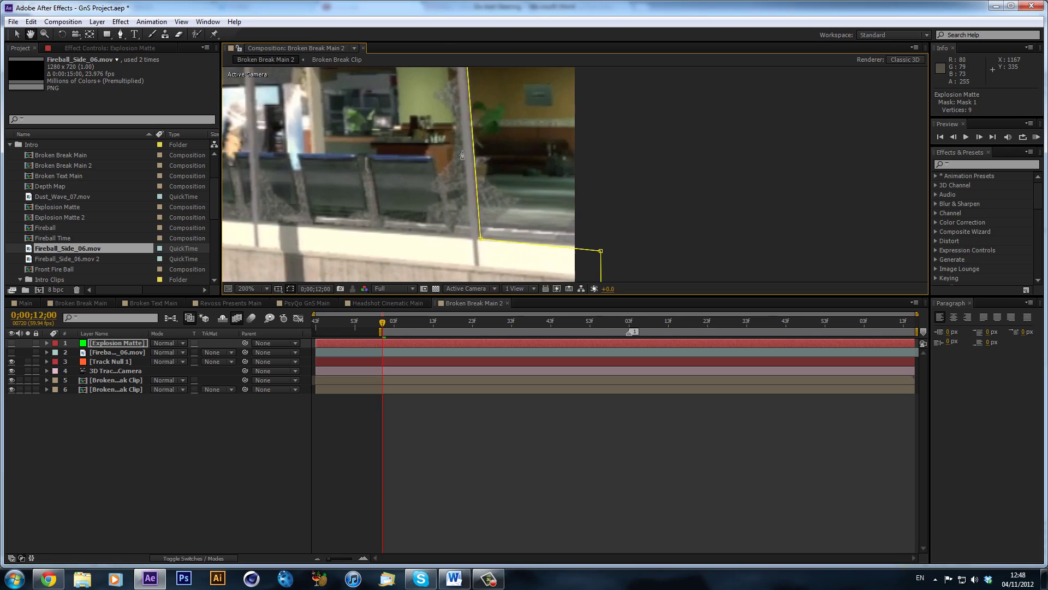
{"action": "left_click", "coordinate": [472, 239]}
Step: Extend the mask along the sill and trace it around the second window pillar from the right
{"action": "left_click_drag", "start_coordinate": [524, 212], "coordinate": [665, 215]}
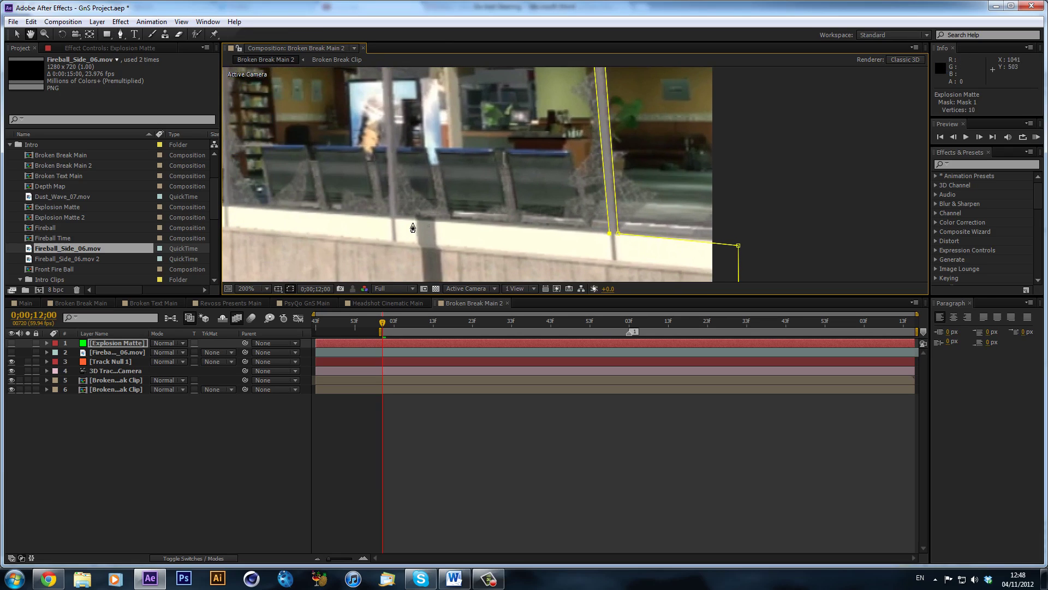
{"action": "left_click", "coordinate": [398, 217]}
{"action": "left_click_drag", "start_coordinate": [464, 249], "coordinate": [510, 369]}
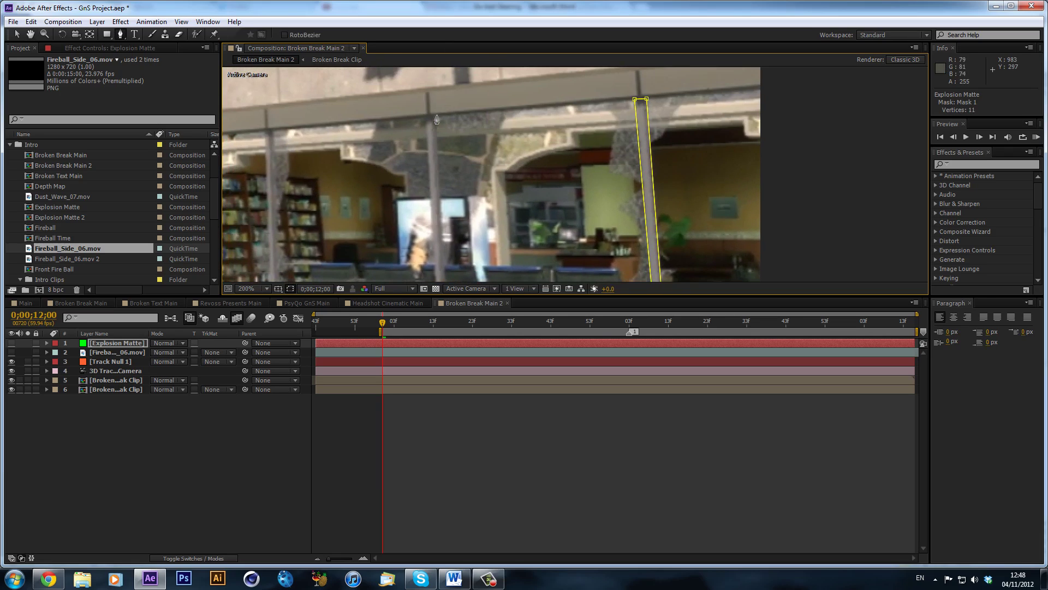
{"action": "left_click", "coordinate": [436, 114]}
{"action": "left_click", "coordinate": [425, 114]}
{"action": "scroll", "coordinate": [430, 212], "scroll_direction": "down", "scroll_amount": 9}
{"action": "left_click", "coordinate": [431, 212]}
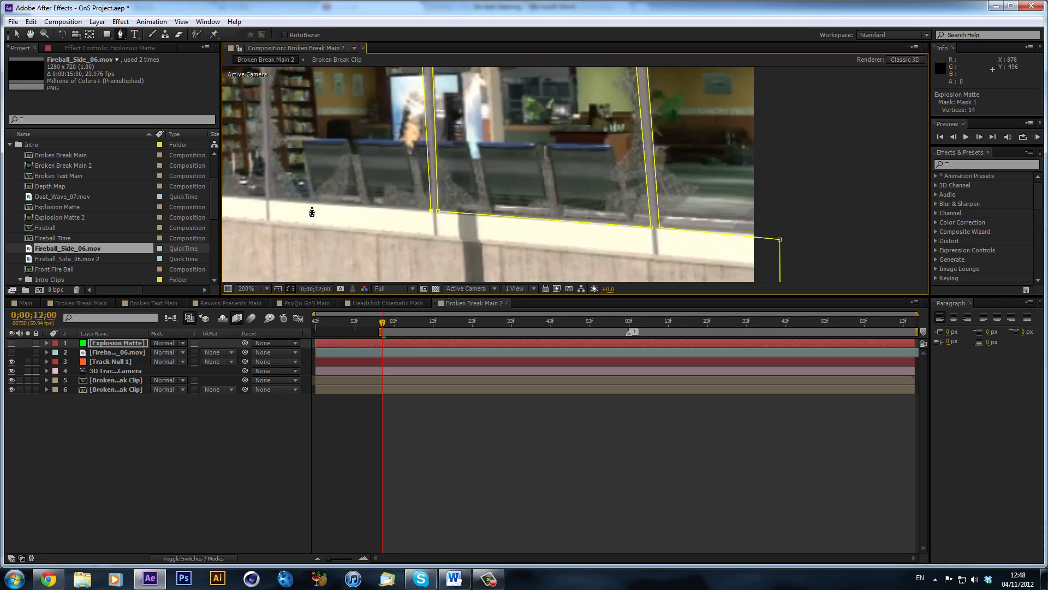
Step: Trace the mask up and around the third window pillar from the right, above the sill
{"action": "left_click", "coordinate": [278, 205]}
{"action": "scroll", "coordinate": [338, 185], "scroll_direction": "up", "scroll_amount": 10}
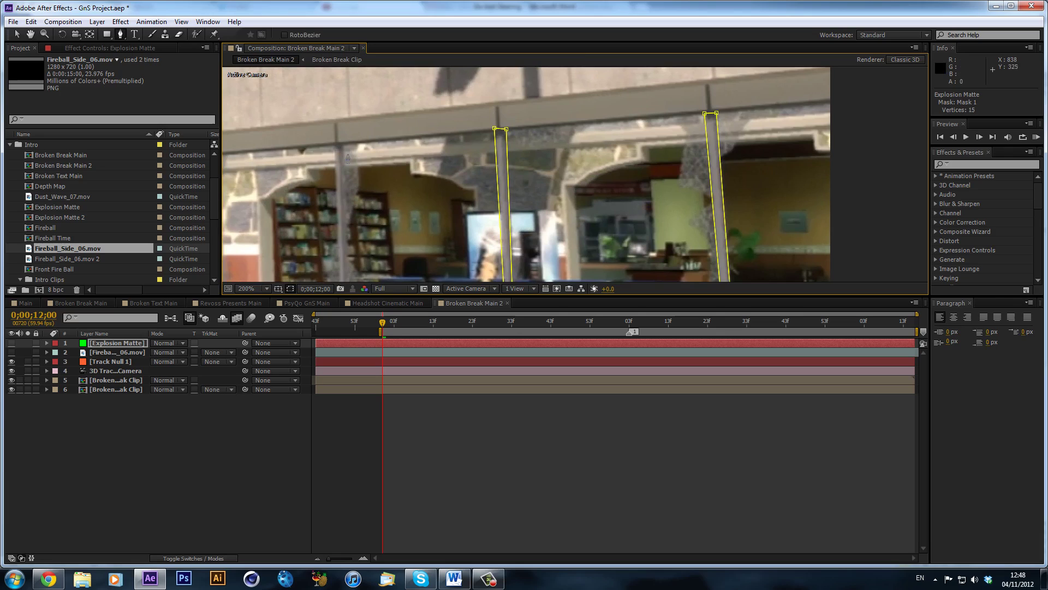
{"action": "left_click", "coordinate": [343, 149]}
{"action": "scroll", "coordinate": [376, 216], "scroll_direction": "down", "scroll_amount": 10}
{"action": "left_click", "coordinate": [364, 222]}
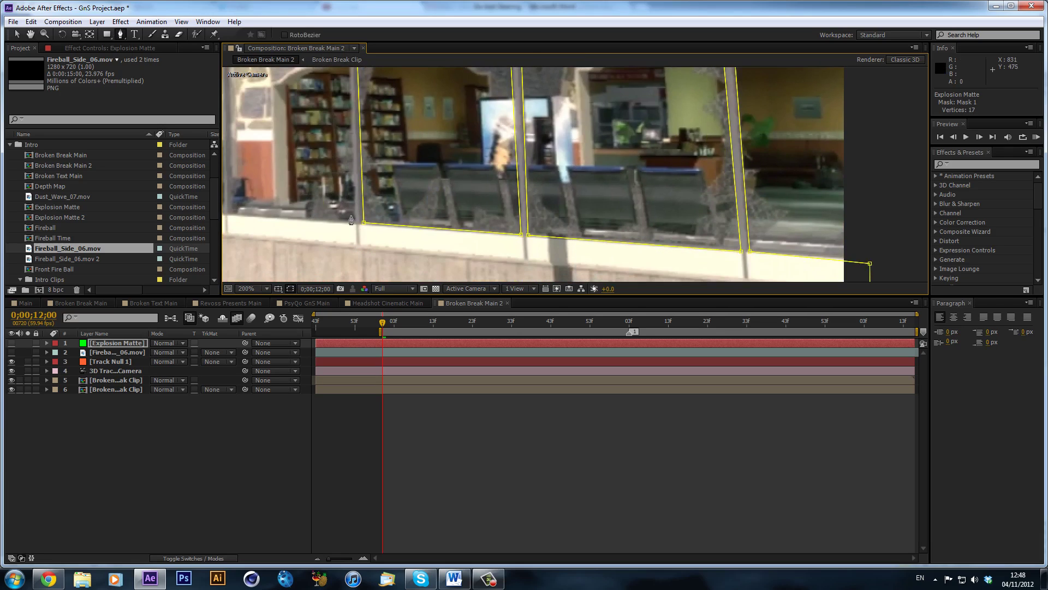
{"action": "left_click", "coordinate": [352, 217]}
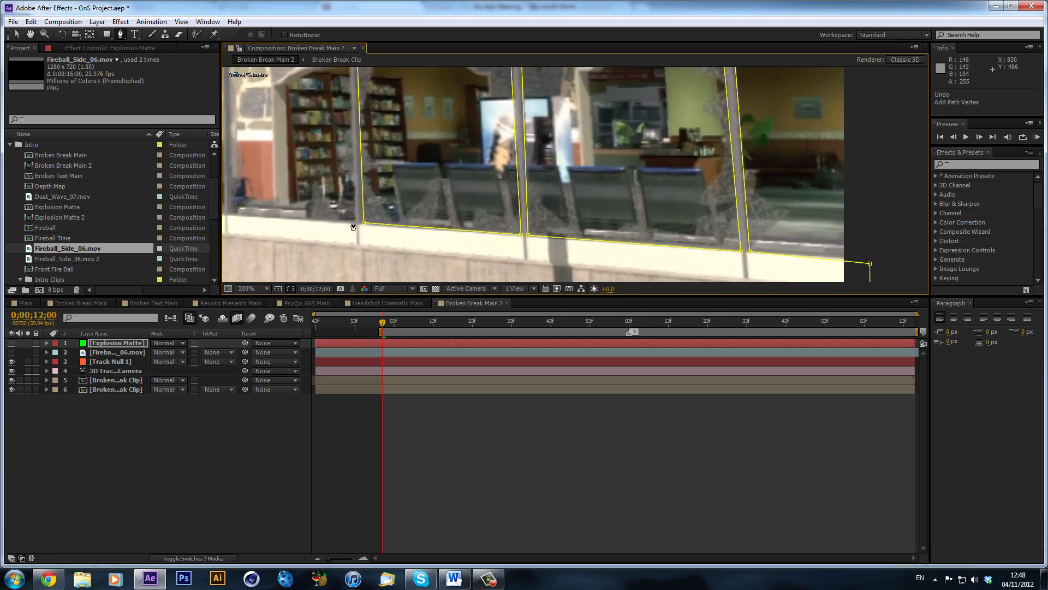
Step: Carry the mask along the sill beside the bookshelves and up around the fourth window pillar from the right
{"action": "left_click_drag", "start_coordinate": [233, 228], "coordinate": [474, 363]}
{"action": "left_click", "coordinate": [442, 229]}
{"action": "left_click", "coordinate": [470, 184]}
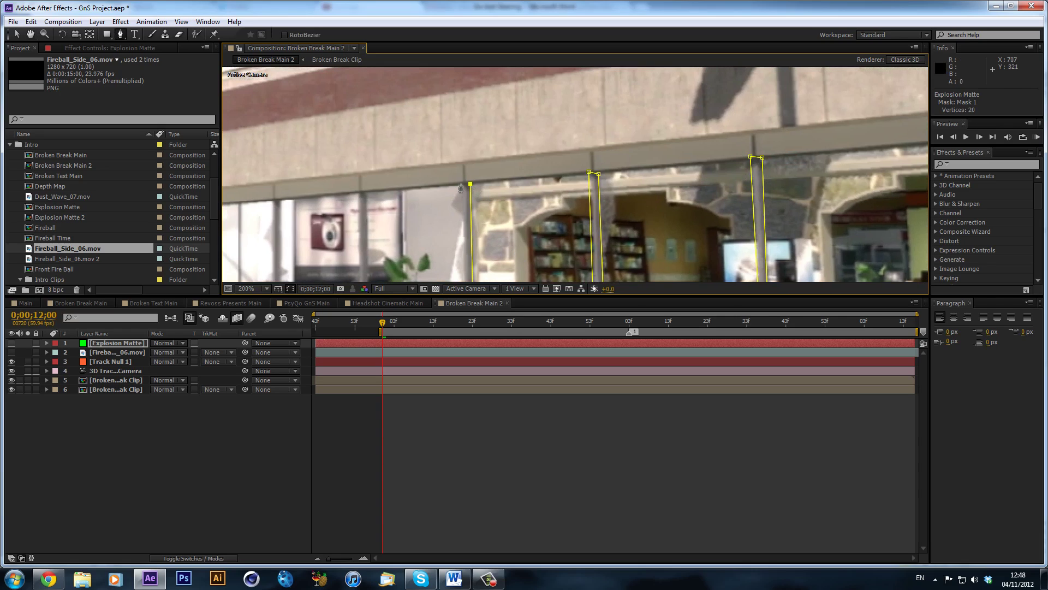
{"action": "left_click_drag", "start_coordinate": [464, 188], "coordinate": [452, 62]}
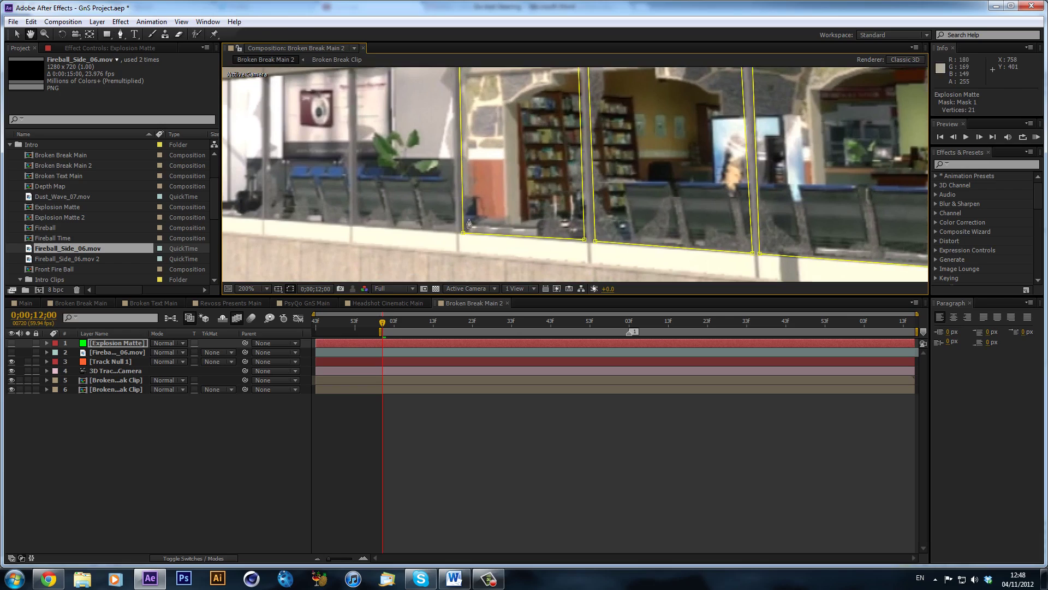
{"action": "left_click", "coordinate": [463, 232]}
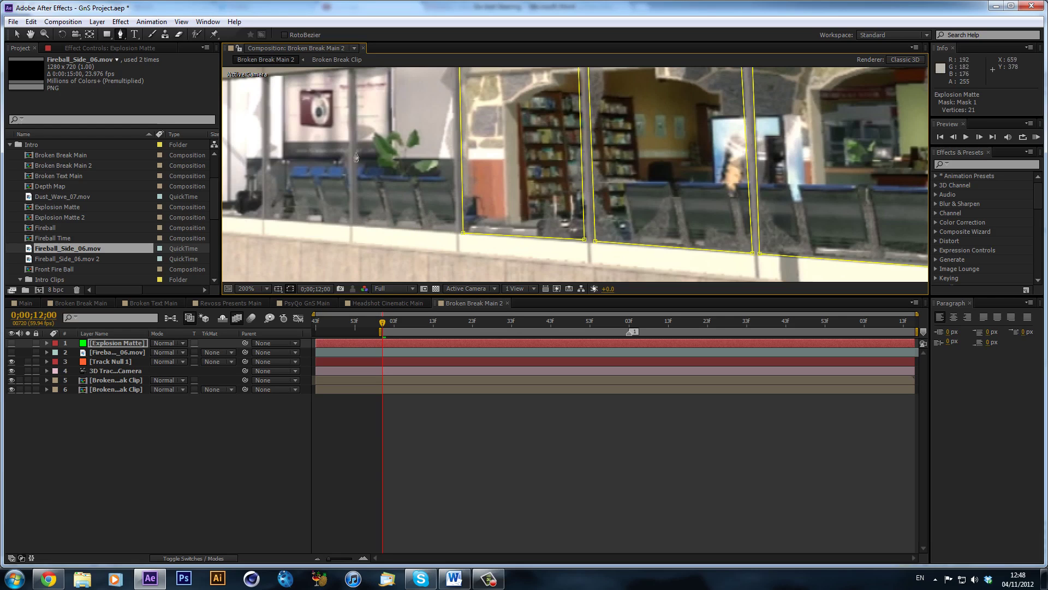
Step: Discard the stray second mask on Explosion Matte and start Mask Path keyframing for Mask 1 at 0;00;12;00
{"action": "left_click_drag", "start_coordinate": [329, 107], "coordinate": [407, 119]}
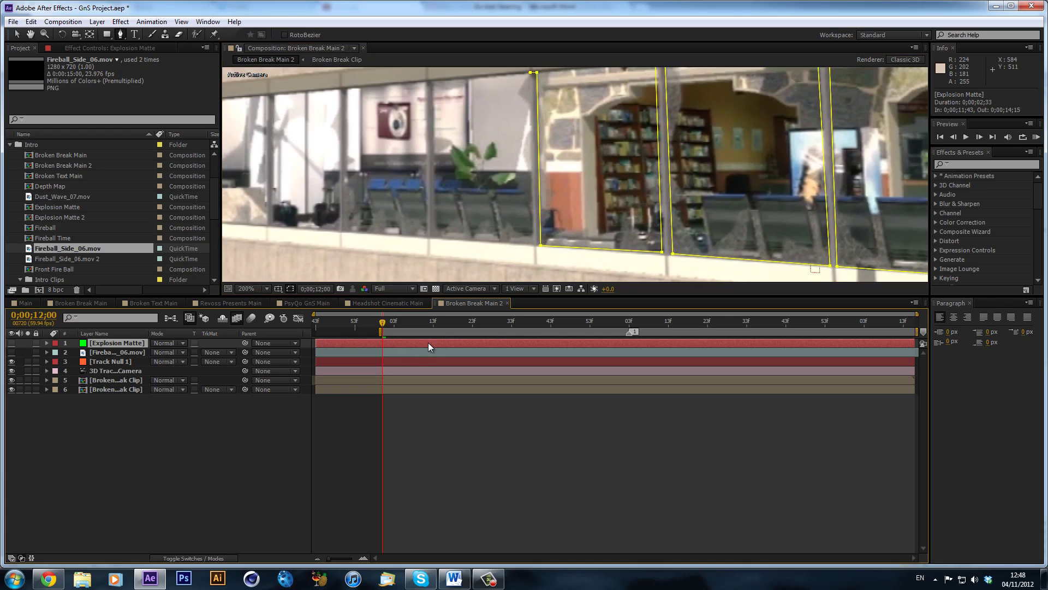
{"action": "left_click", "coordinate": [529, 243]}
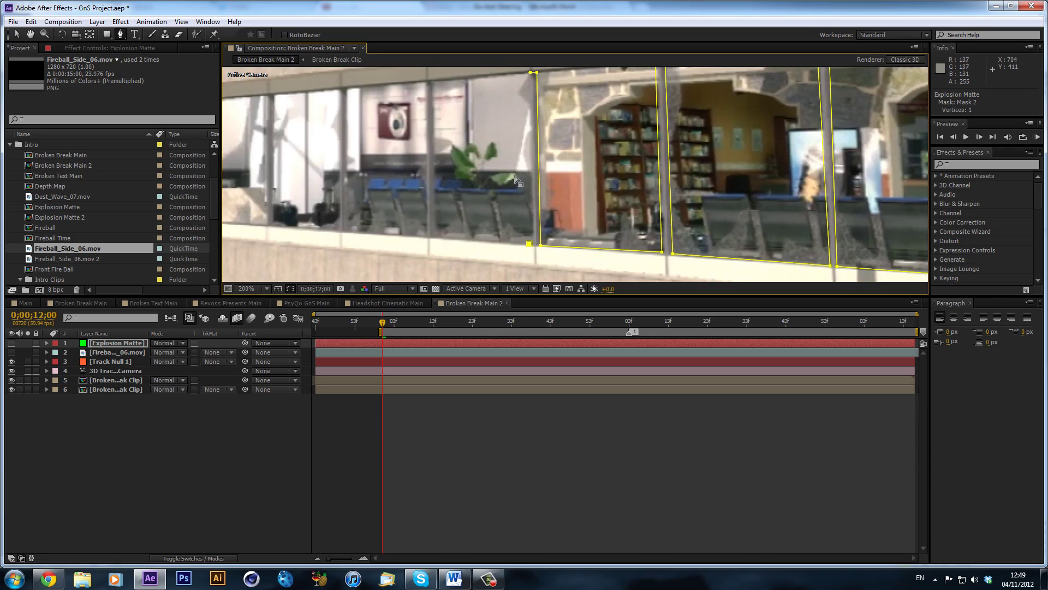
{"action": "key", "text": "ctrl+z"}
{"action": "key", "text": "m"}
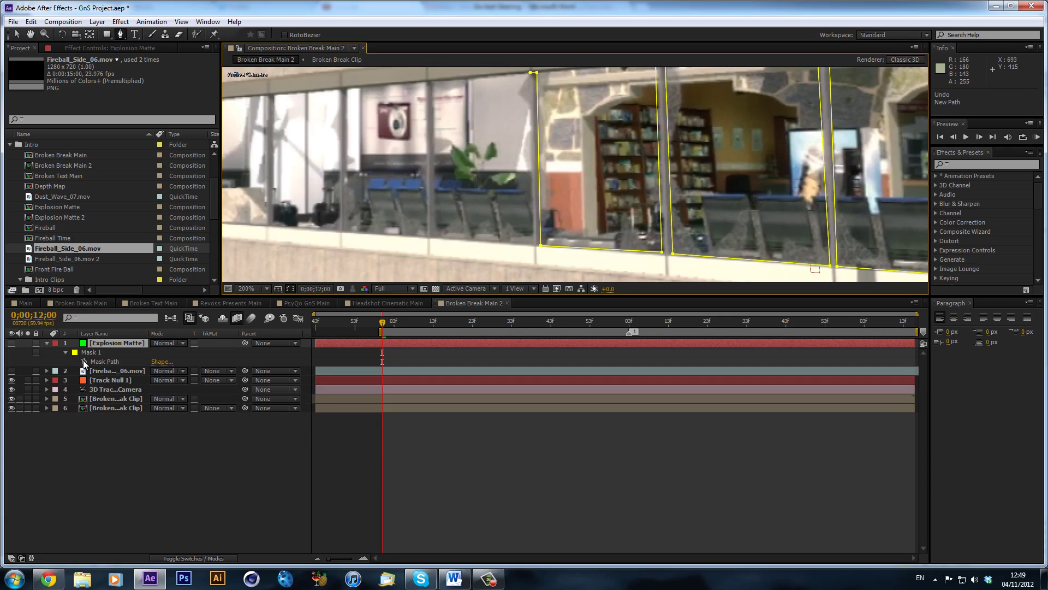
{"action": "left_click", "coordinate": [84, 361]}
Step: Shift the mask onto the moved window pillars at 0;00;13;08 and check its alignment back at 0;00;12;09
{"action": "left_click_drag", "start_coordinate": [587, 322], "coordinate": [648, 322]}
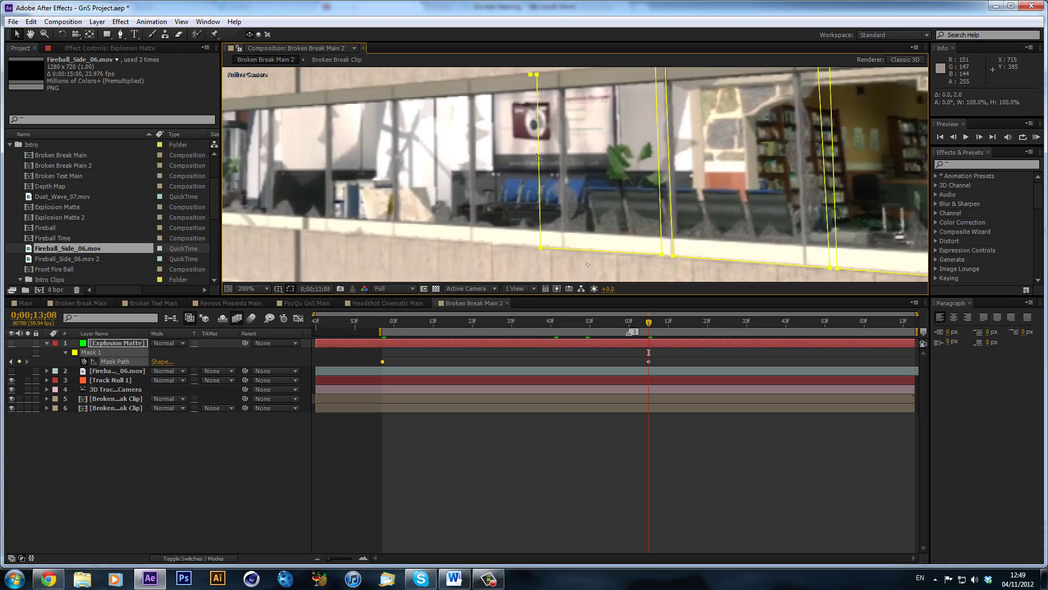
{"action": "left_click_drag", "start_coordinate": [560, 165], "coordinate": [697, 173]}
{"action": "left_click_drag", "start_coordinate": [649, 322], "coordinate": [418, 336]}
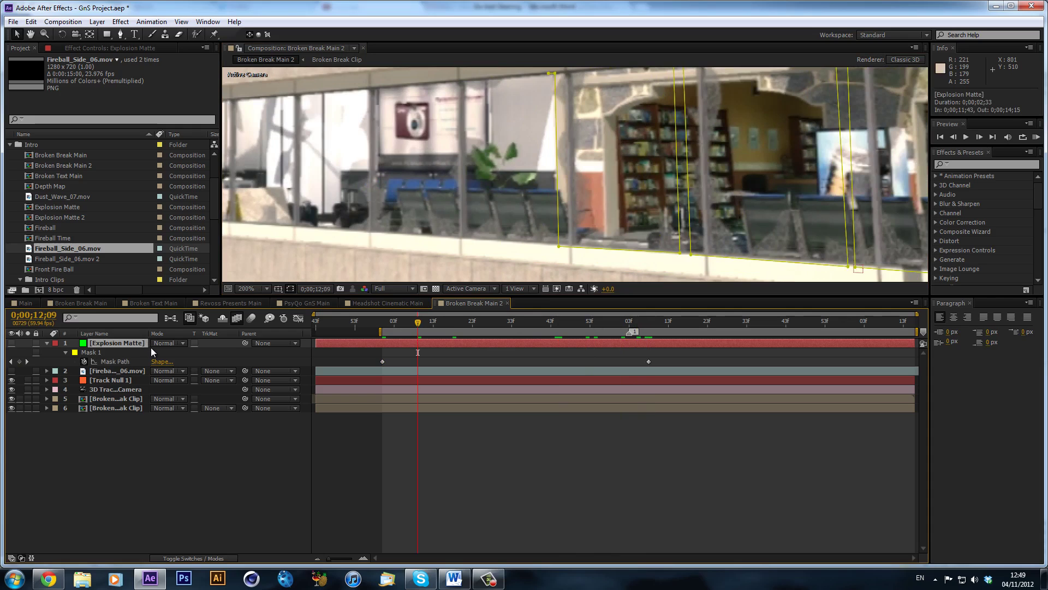
Step: Replace the hand-masked Explosion Matte in Broken Break Main 2 with the lowest Explosion Matte layer copied from Broken Break Main
{"action": "left_click", "coordinate": [91, 304]}
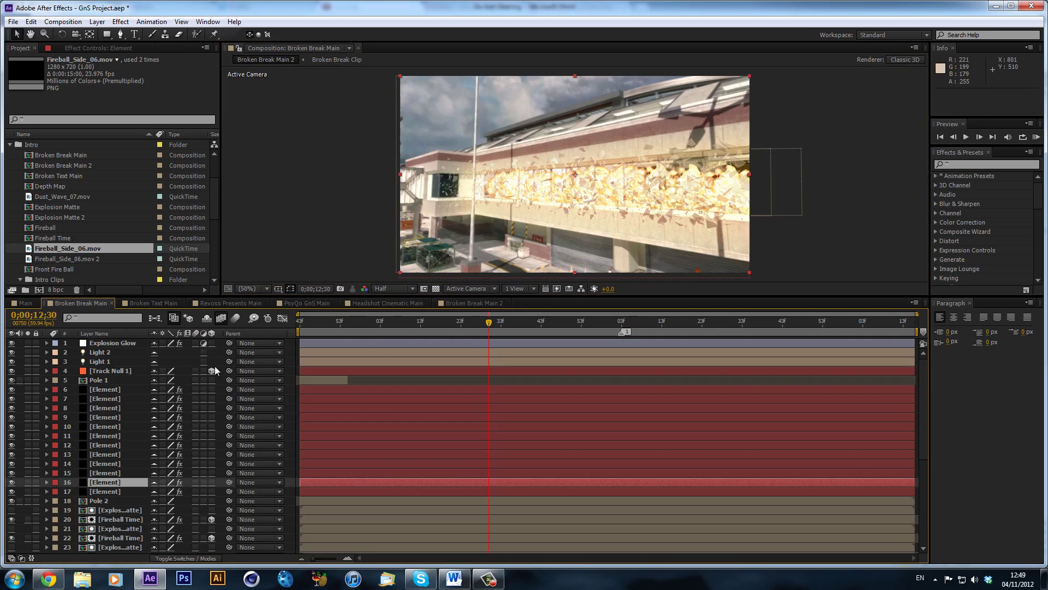
{"action": "scroll", "coordinate": [181, 391], "scroll_direction": "down", "scroll_amount": 6}
{"action": "scroll", "coordinate": [153, 509], "scroll_direction": "down", "scroll_amount": 1}
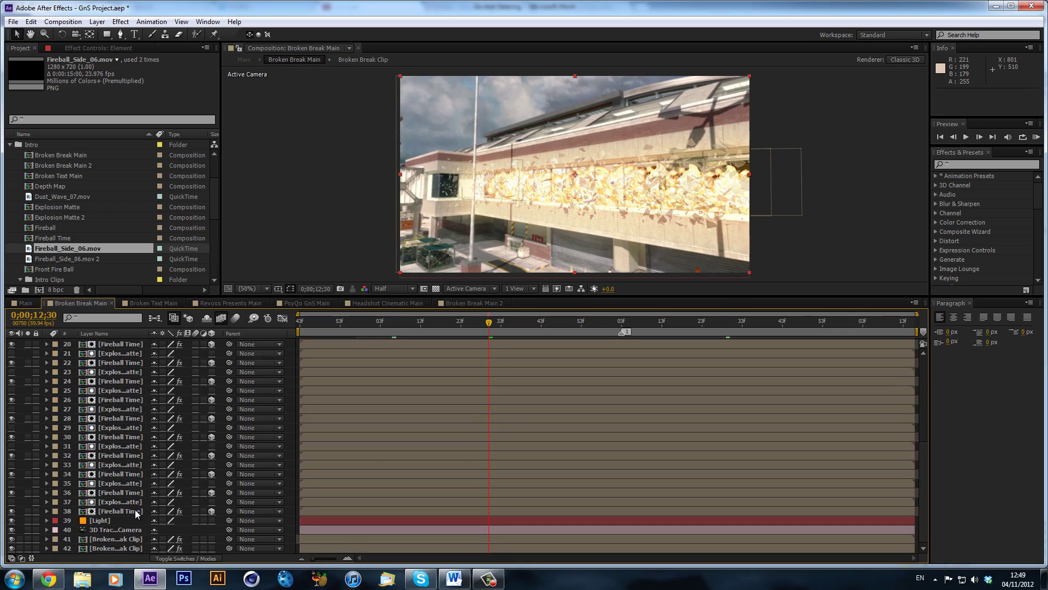
{"action": "left_click", "coordinate": [132, 501]}
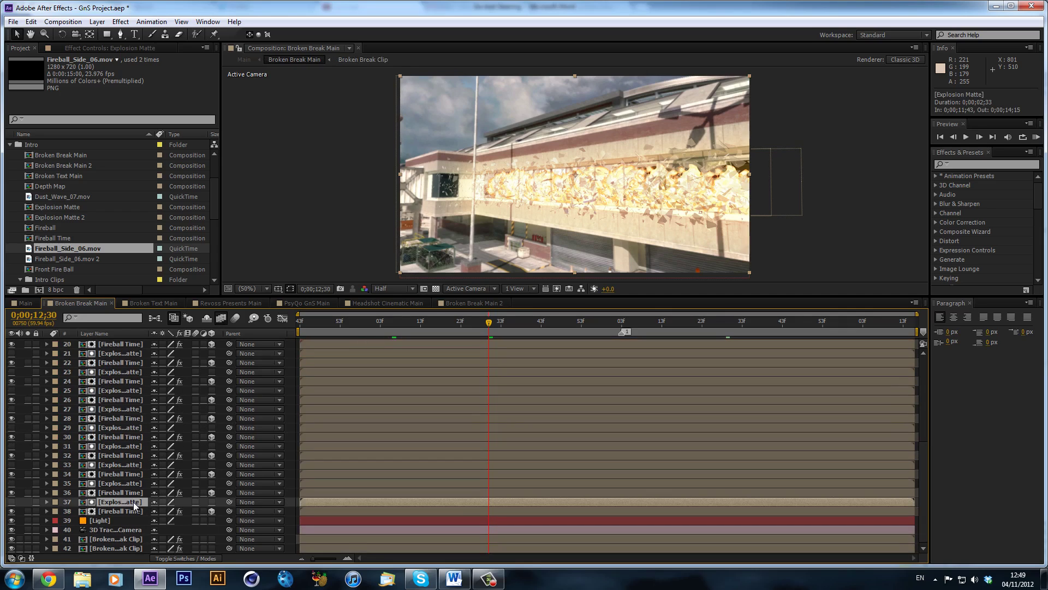
{"action": "key", "text": "ctrl+x"}
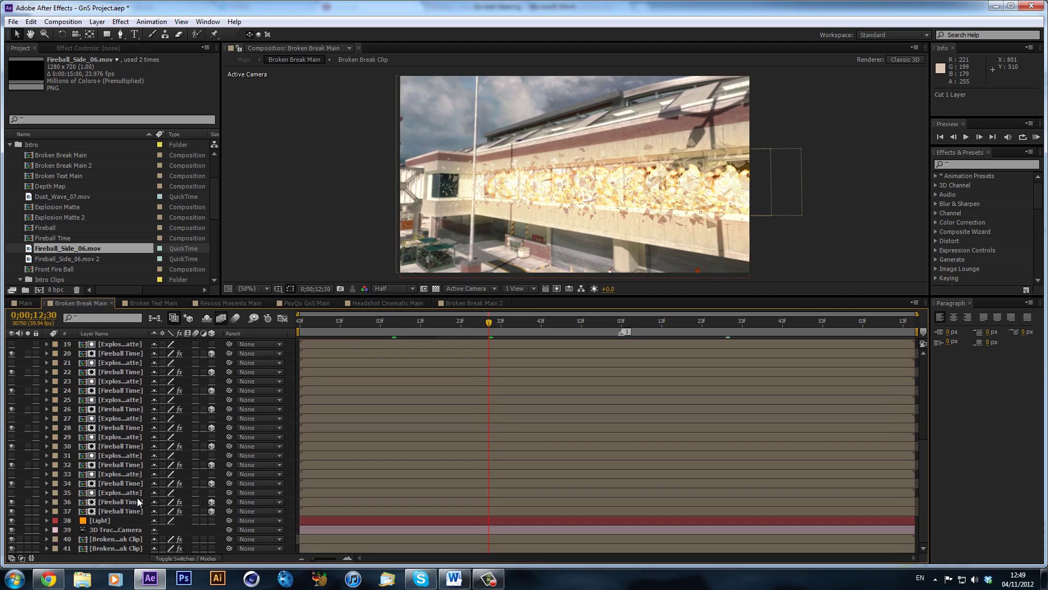
{"action": "key", "text": "ctrl+z"}
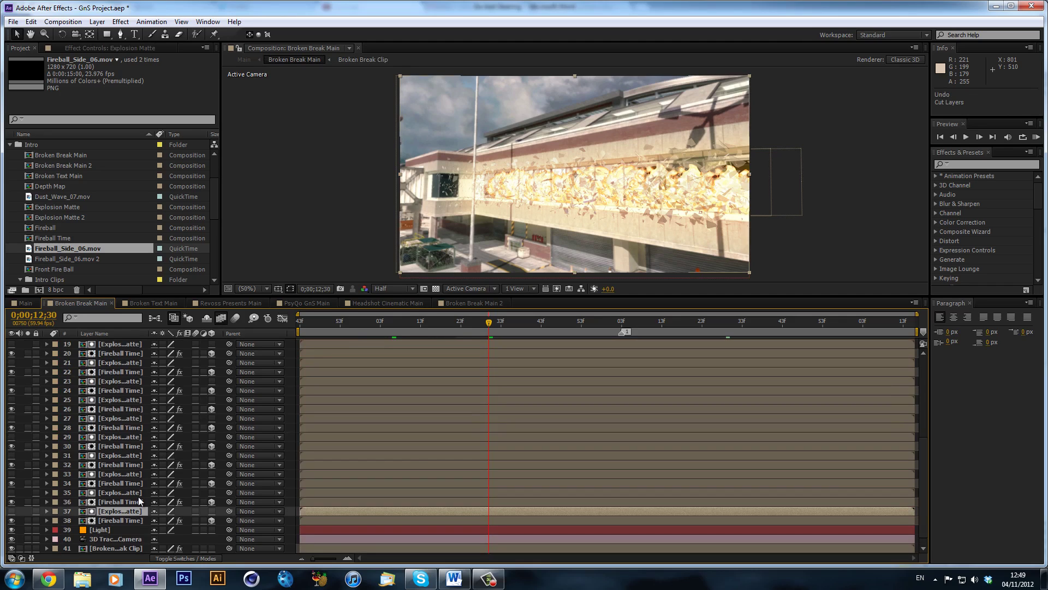
{"action": "key", "text": "ctrl+c"}
{"action": "left_click", "coordinate": [473, 303]}
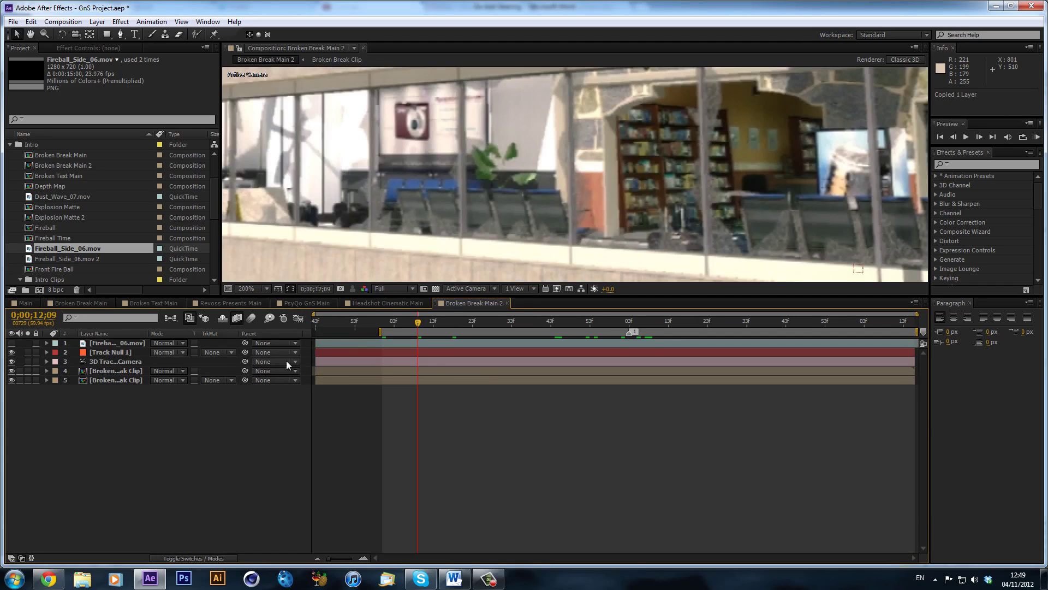
{"action": "key", "text": "ctrl+v"}
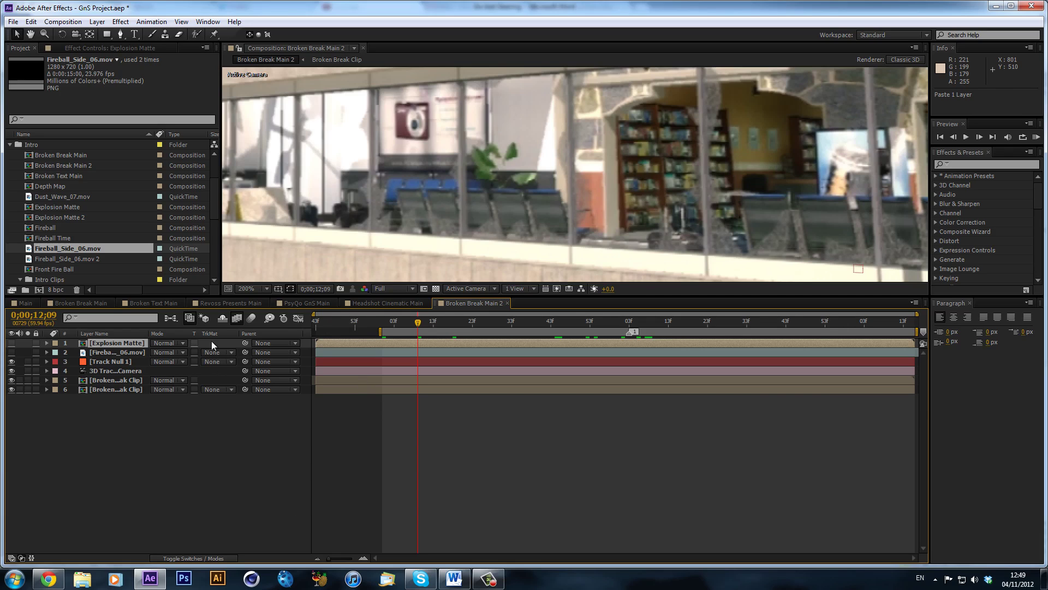
Step: Show the pasted Explosion Matte and scrub the timeline to check its alignment with the windows
{"action": "left_click", "coordinate": [10, 343]}
{"action": "scroll", "coordinate": [412, 207], "scroll_direction": "down", "scroll_amount": 2}
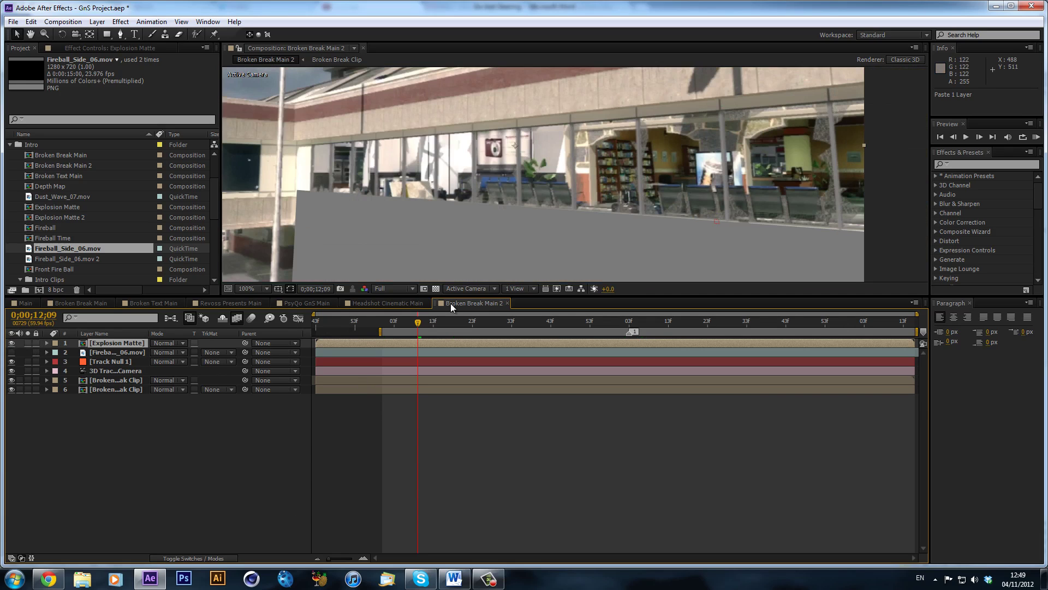
{"action": "left_click_drag", "start_coordinate": [320, 322], "coordinate": [441, 337]}
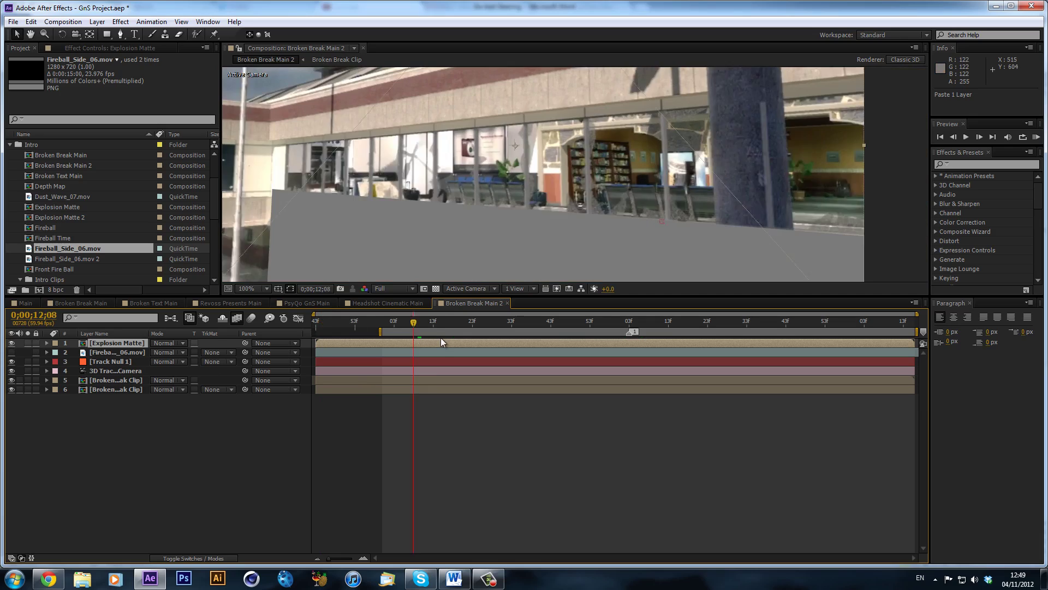
Step: Open the Explosion Matte composition and inspect its pillar mask, hiding the upper solid and trying 0% opacity on the lower one before undoing that
{"action": "double_click", "coordinate": [427, 340]}
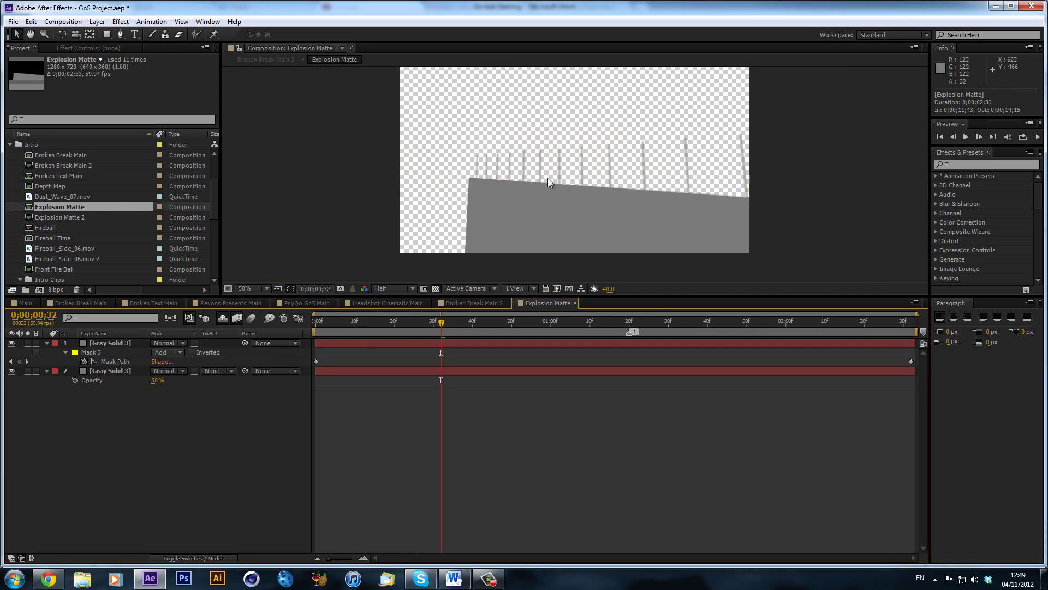
{"action": "left_click", "coordinate": [112, 342]}
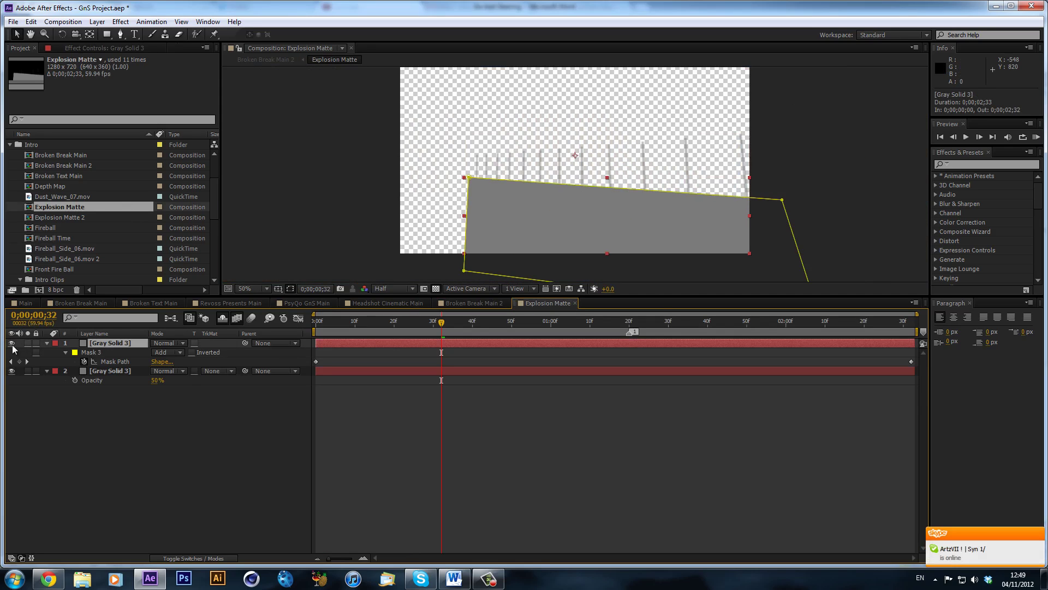
{"action": "left_click", "coordinate": [11, 343]}
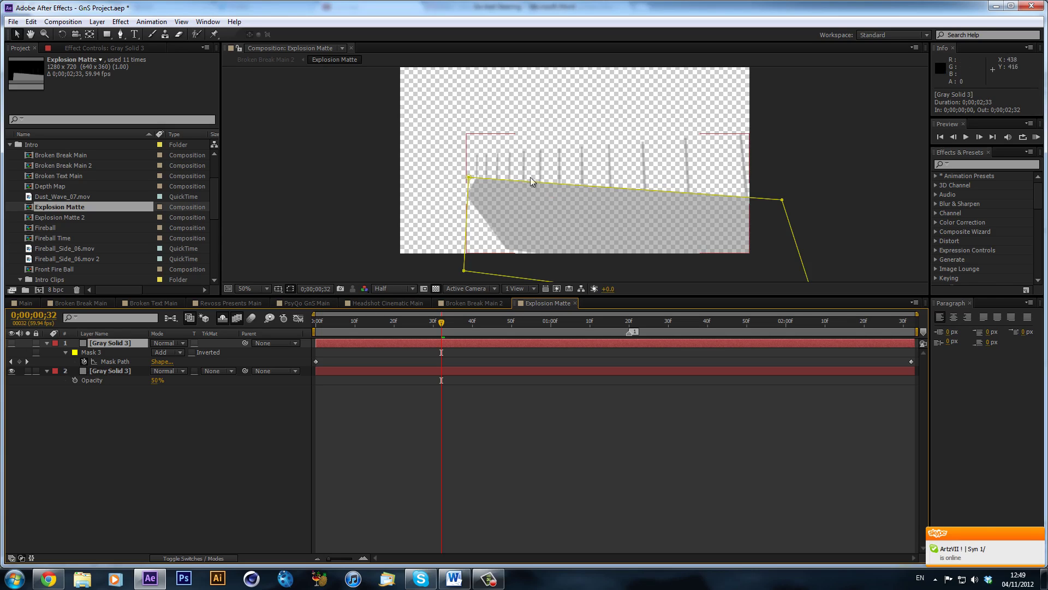
{"action": "left_click", "coordinate": [127, 375]}
{"action": "mouse_move", "coordinate": [157, 381]}
{"action": "left_mouse_down"}
{"action": "mouse_move", "coordinate": [186, 385]}
{"action": "mouse_move", "coordinate": [166, 391]}
{"action": "left_mouse_up"}
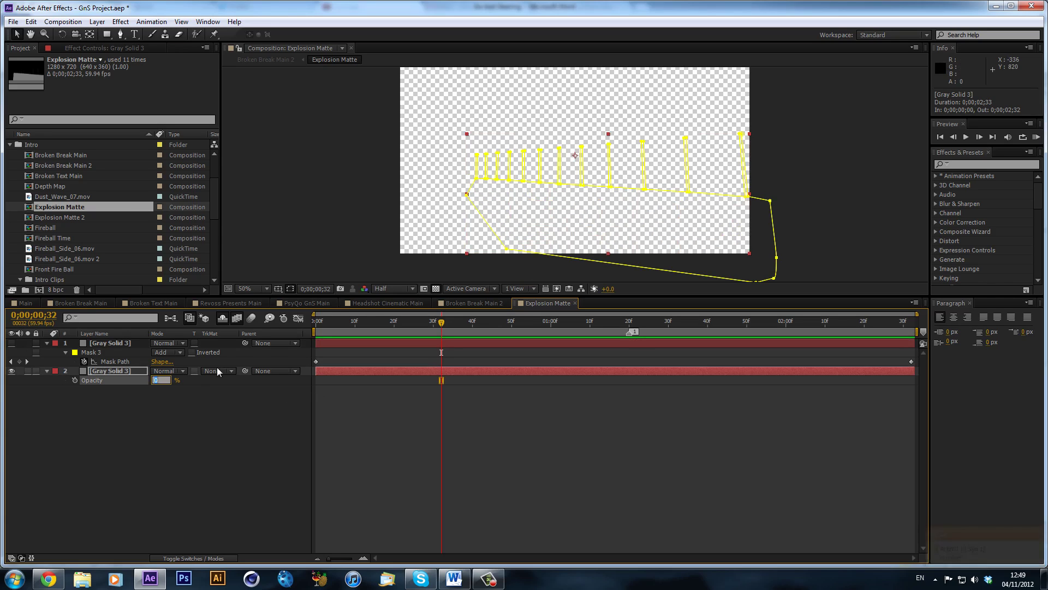
{"action": "key", "text": "ctrl+z"}
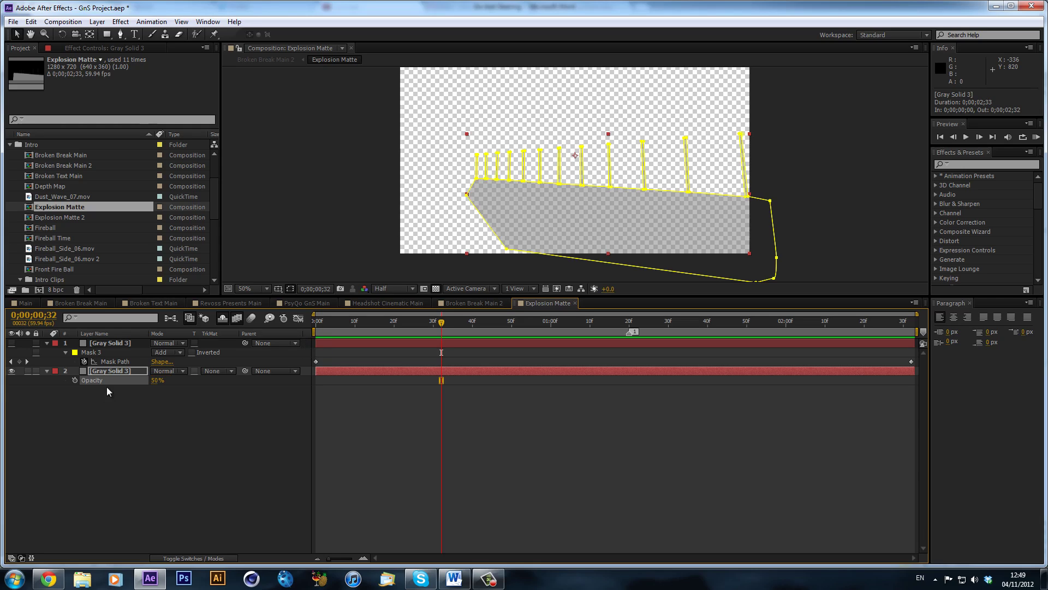
Step: Show the upper Gray Solid 3 again and examine its mask animation back to 0;00;00;00
{"action": "left_click", "coordinate": [113, 342]}
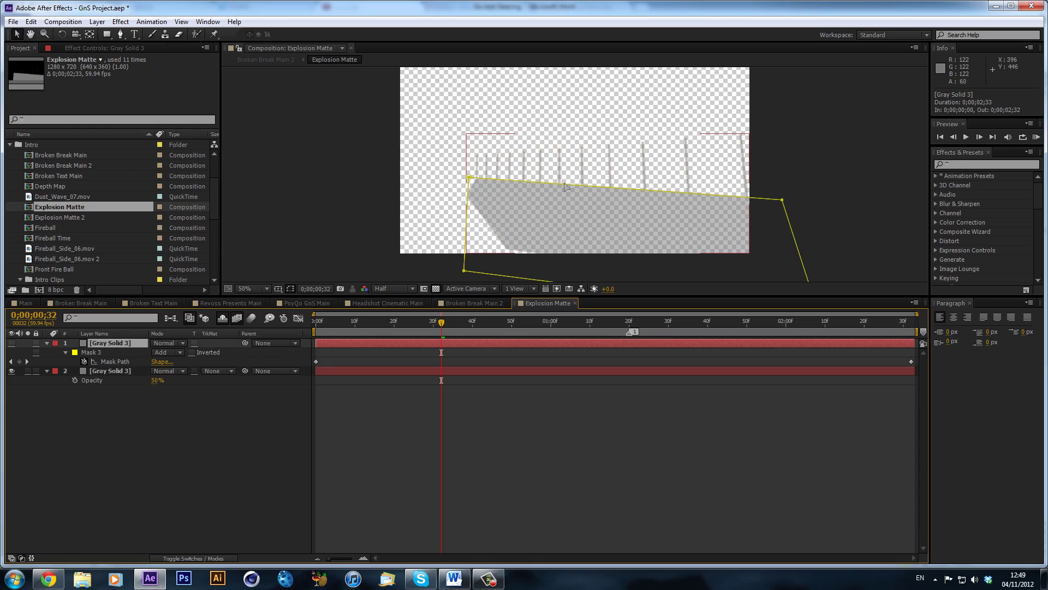
{"action": "left_click", "coordinate": [11, 342]}
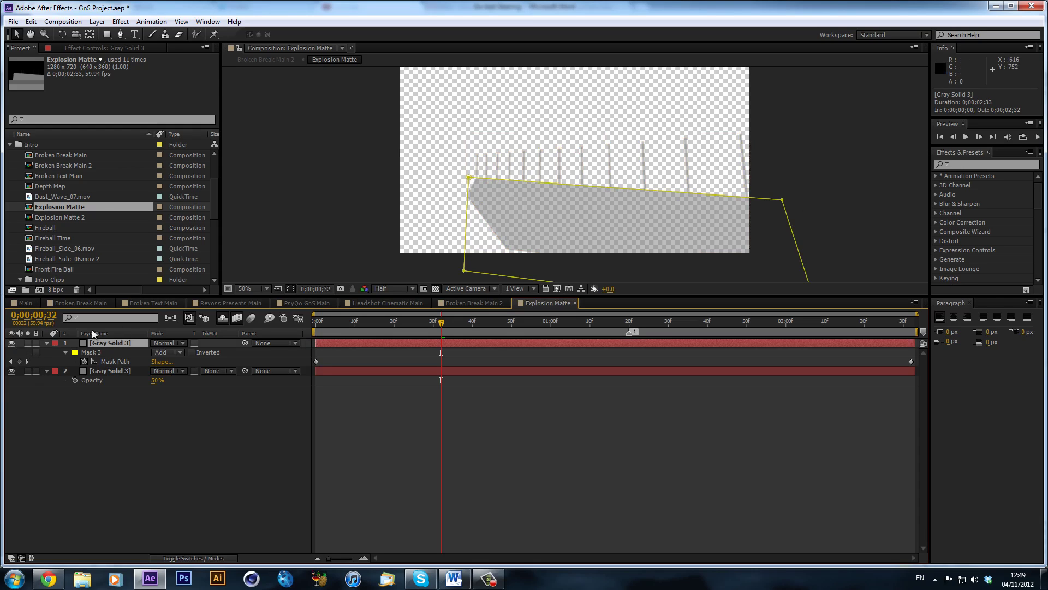
{"action": "left_click", "coordinate": [461, 324]}
{"action": "left_click_drag", "start_coordinate": [506, 329], "coordinate": [196, 291]}
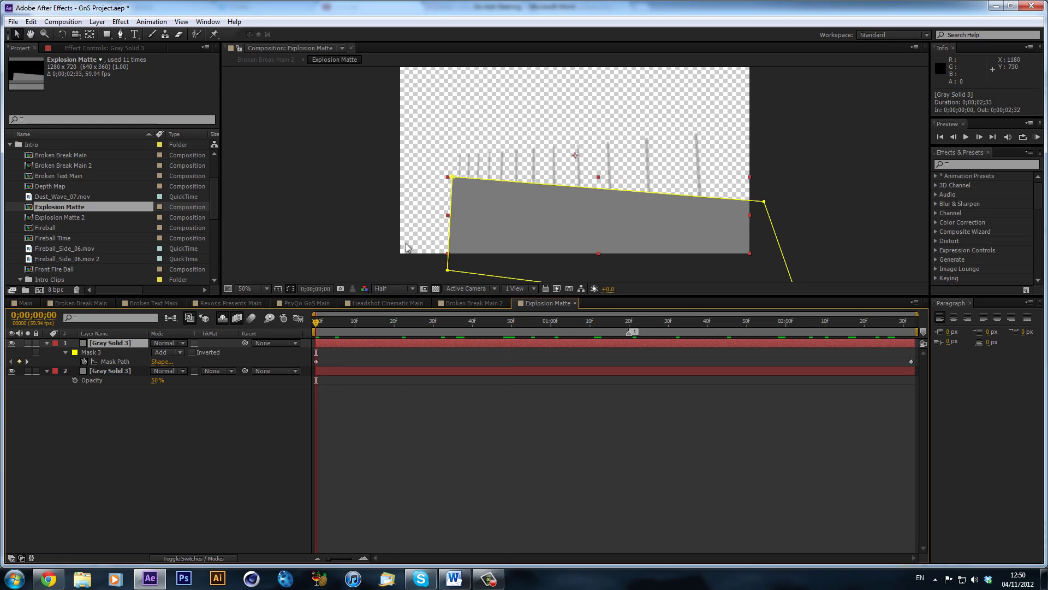
Step: Return to Broken Break Main 2, check the matte against the building along the timeline, and hide the Explosion Matte layer
{"action": "left_click", "coordinate": [482, 301]}
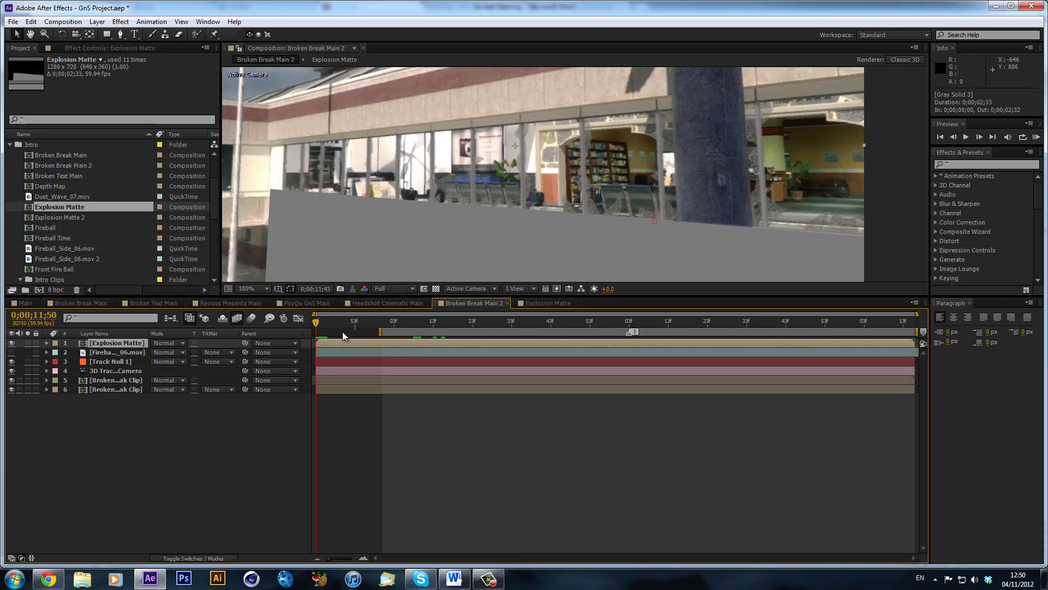
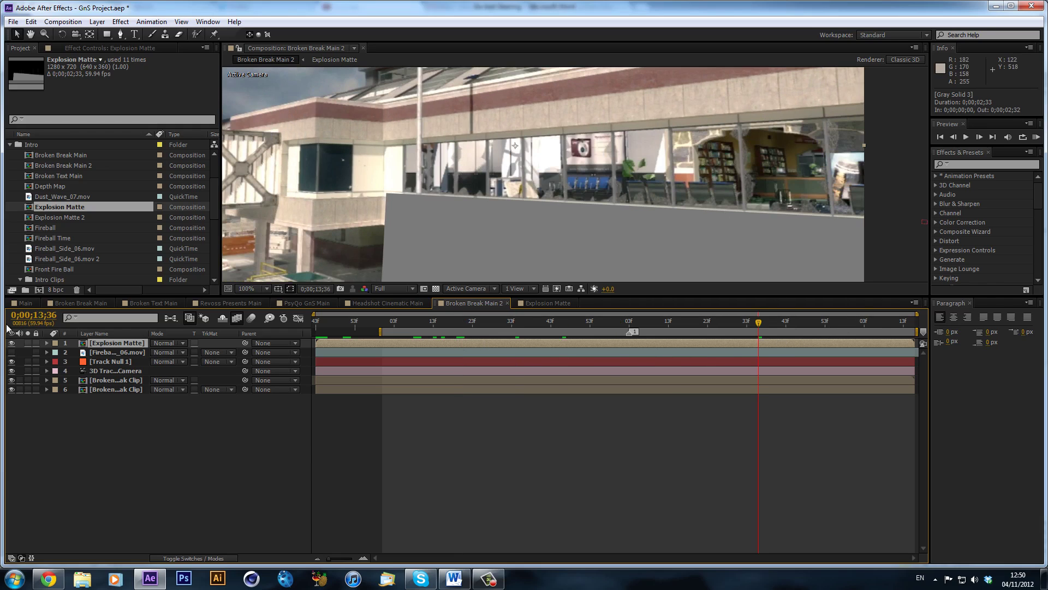
{"action": "left_click", "coordinate": [12, 343]}
{"action": "left_click", "coordinate": [10, 344]}
{"action": "left_click_drag", "start_coordinate": [407, 323], "coordinate": [366, 322]}
{"action": "left_click", "coordinate": [113, 362]}
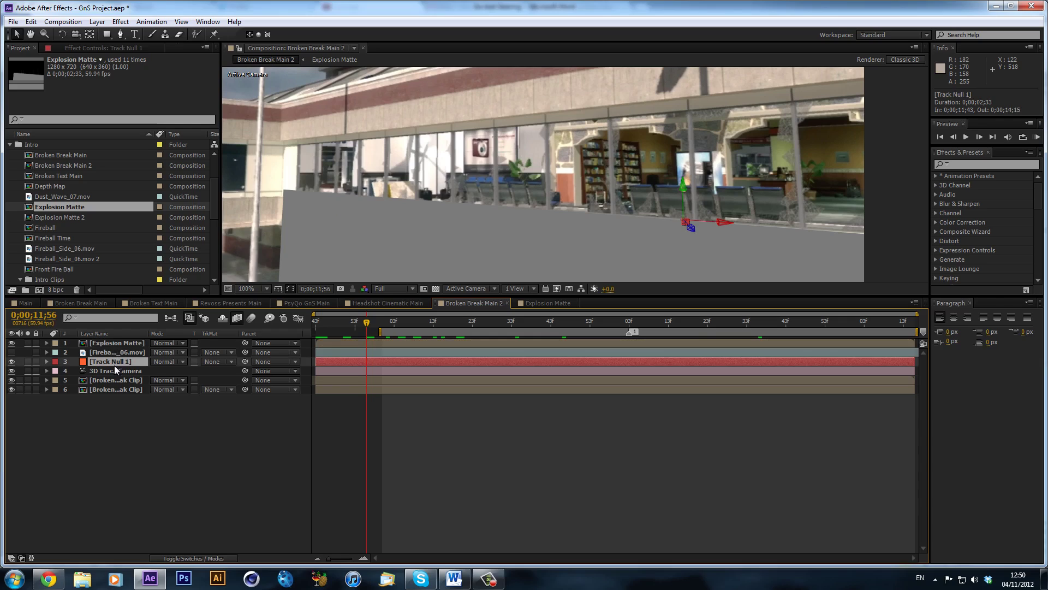
{"action": "left_click", "coordinate": [12, 342]}
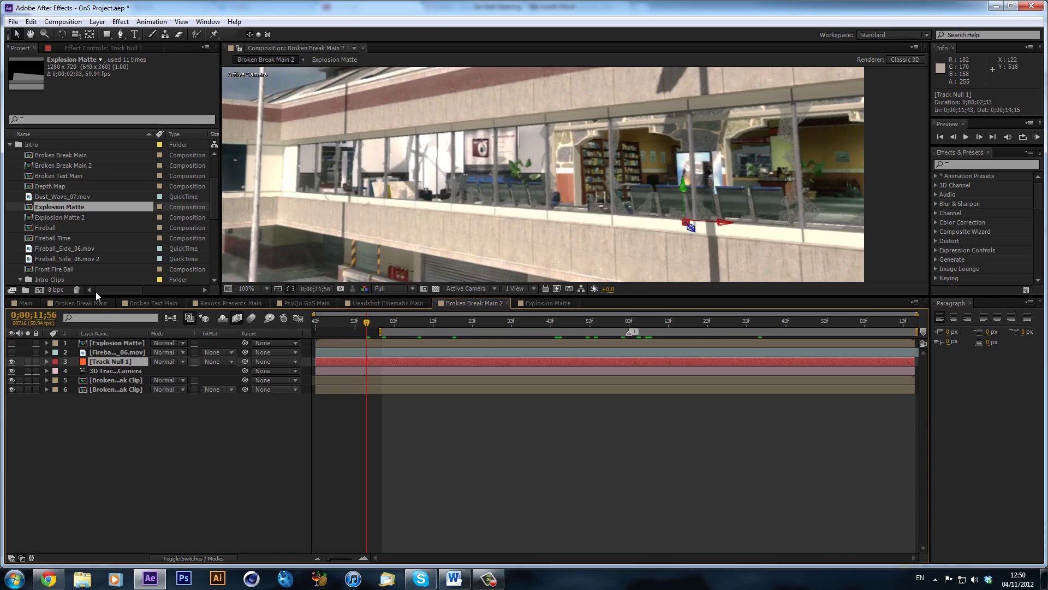
Step: Pre-compose the Fireball_Side_06.mov layer as Fireball_Side_06.mov Comp 1, moving all attributes into the new composition
{"action": "left_click_drag", "start_coordinate": [126, 342], "coordinate": [126, 350]}
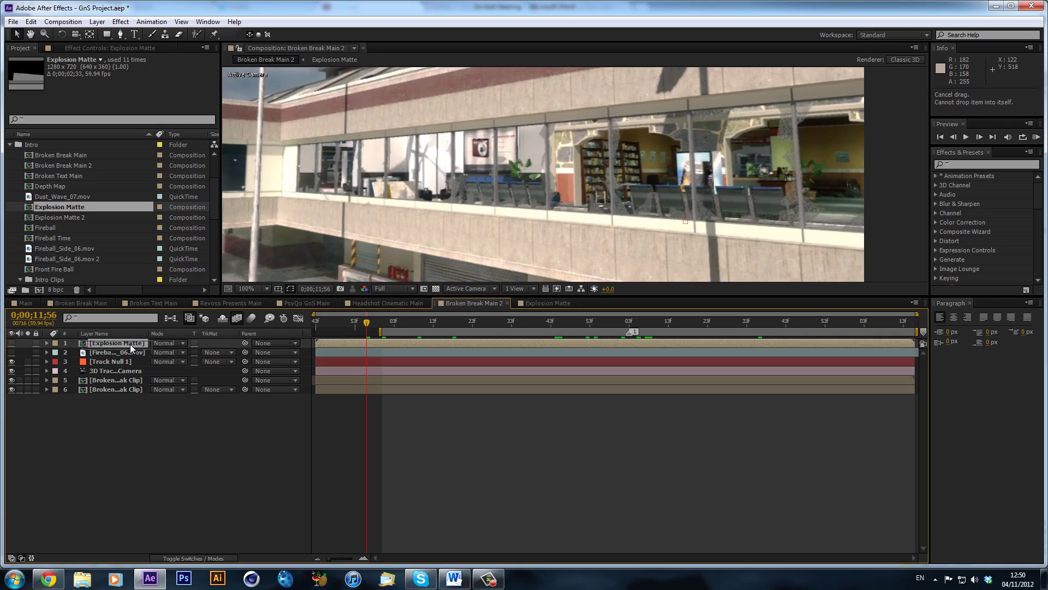
{"action": "left_click", "coordinate": [119, 352]}
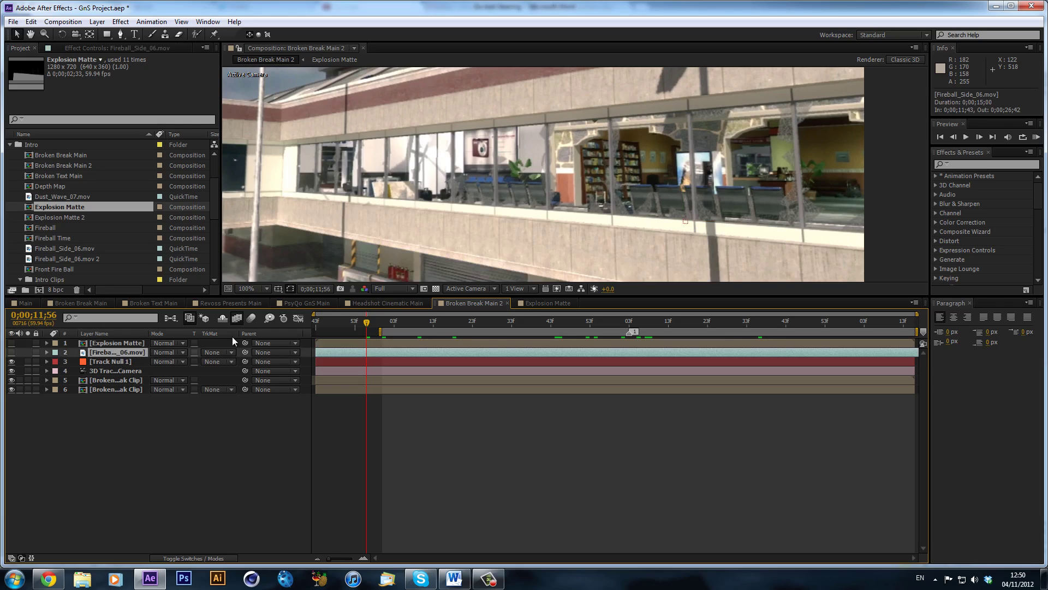
{"action": "left_click", "coordinate": [326, 323]}
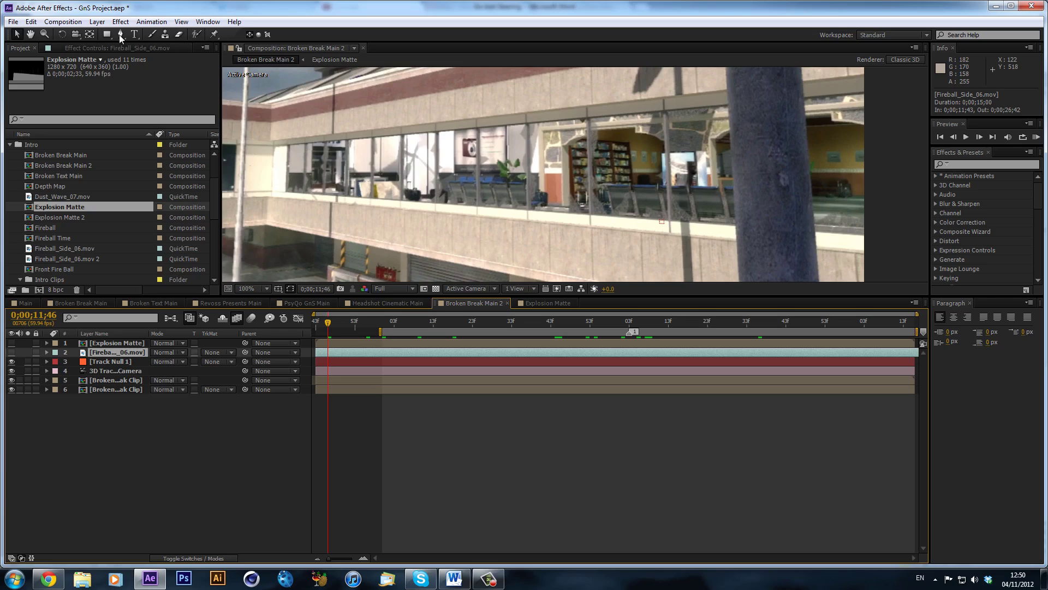
{"action": "left_click", "coordinate": [96, 22]}
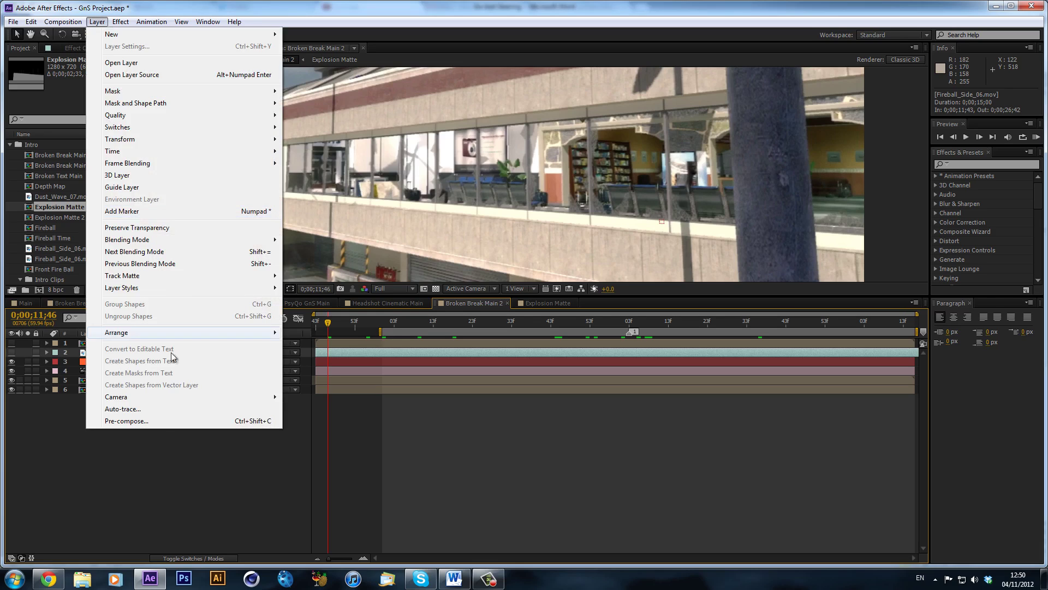
{"action": "left_click", "coordinate": [163, 418]}
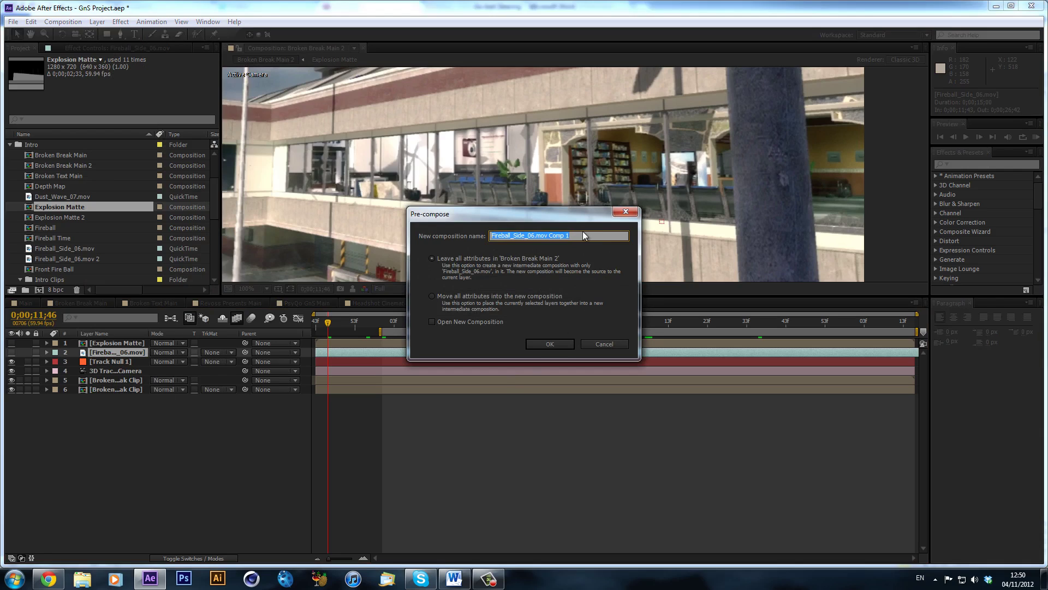
{"action": "left_click", "coordinate": [510, 295]}
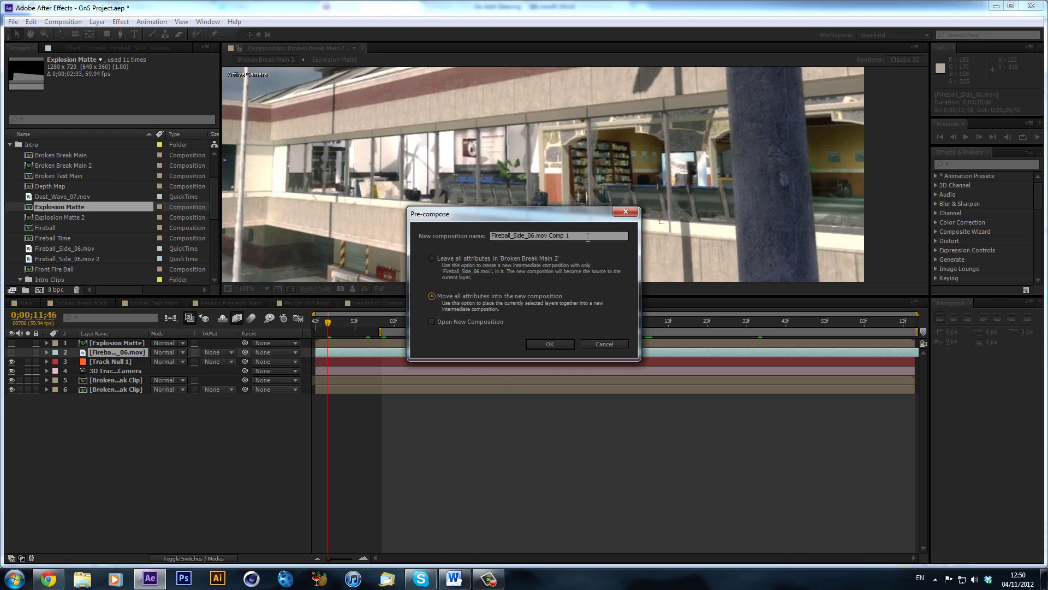
{"action": "left_click", "coordinate": [550, 344]}
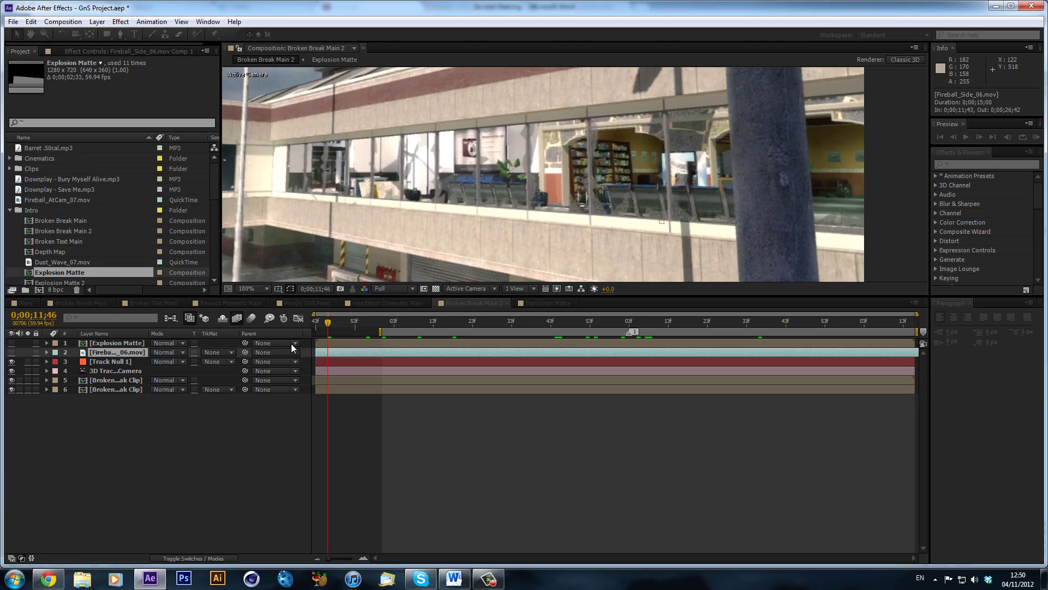
Step: Open Fireball_Side_06.mov Comp 1, fit it to the viewer, and add Dust_Wave_07.mov beneath the fireball layer
{"action": "double_click", "coordinate": [388, 353]}
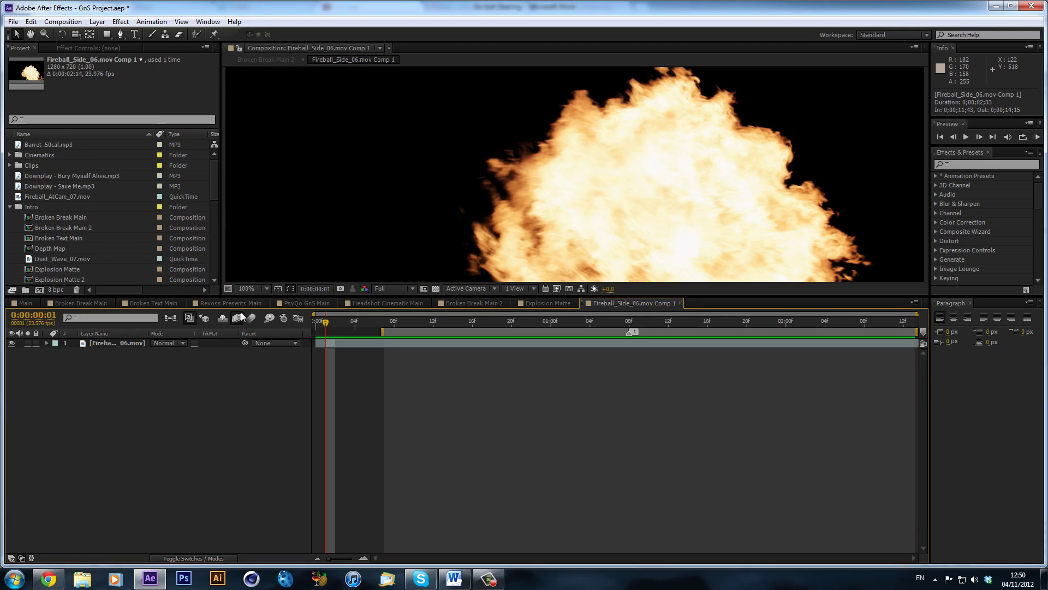
{"action": "left_click", "coordinate": [261, 288]}
{"action": "left_click", "coordinate": [267, 312]}
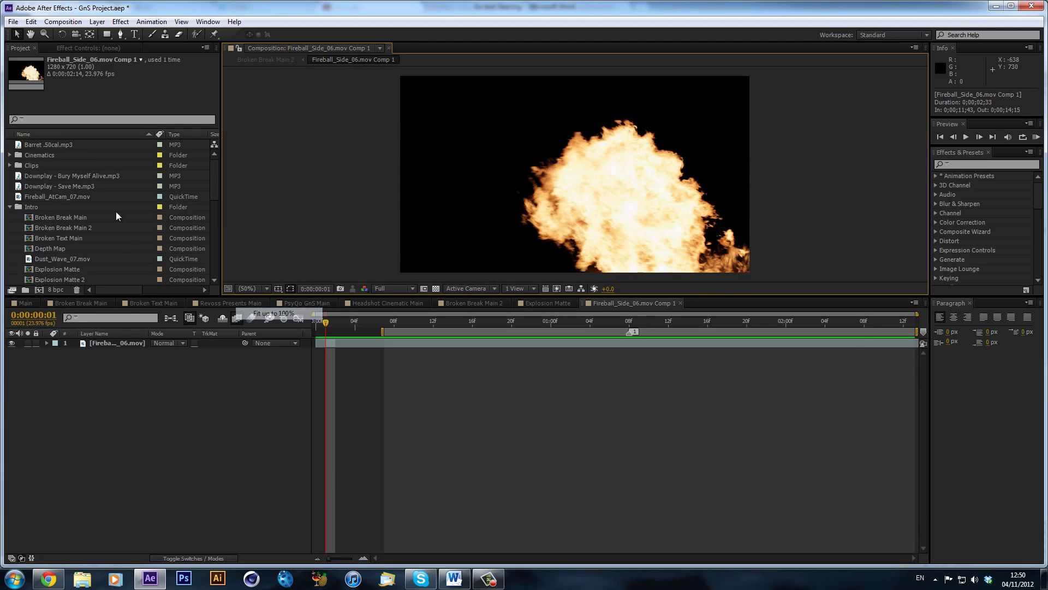
{"action": "scroll", "coordinate": [93, 208], "scroll_direction": "down", "scroll_amount": 1}
{"action": "left_click_drag", "start_coordinate": [76, 228], "coordinate": [106, 355]}
Step: Try Dust_Wave_07.mov above the fireball layer, preview the playback, and move the dust back beneath the fireball
{"action": "left_click_drag", "start_coordinate": [337, 329], "coordinate": [424, 327]}
{"action": "left_click_drag", "start_coordinate": [135, 353], "coordinate": [137, 339]}
{"action": "left_click_drag", "start_coordinate": [432, 323], "coordinate": [462, 322]}
{"action": "key", "text": "KP_0"}
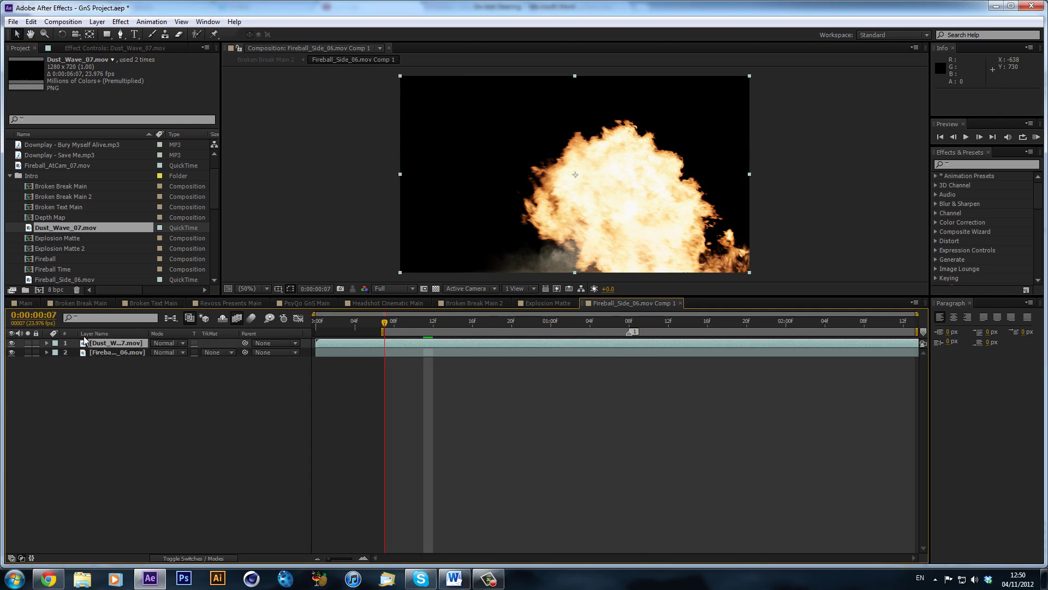
{"action": "left_click_drag", "start_coordinate": [116, 342], "coordinate": [117, 363]}
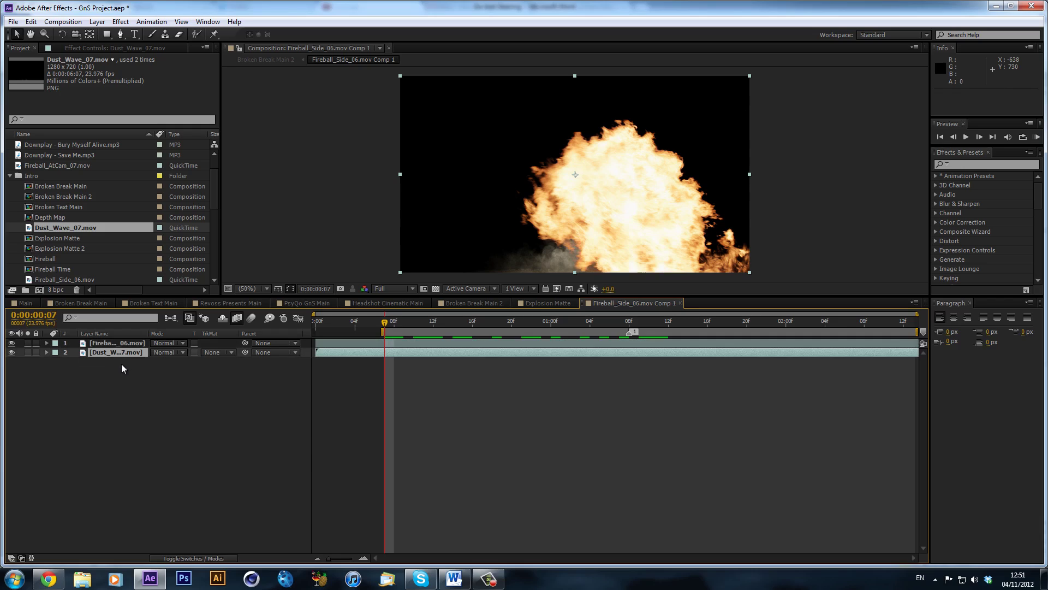
Step: Flip Dust_Wave_07.mov horizontally and shift it behind the fireball to about position 858, 356
{"action": "right_click", "coordinate": [133, 352]}
{"action": "mouse_move", "coordinate": [198, 214]}
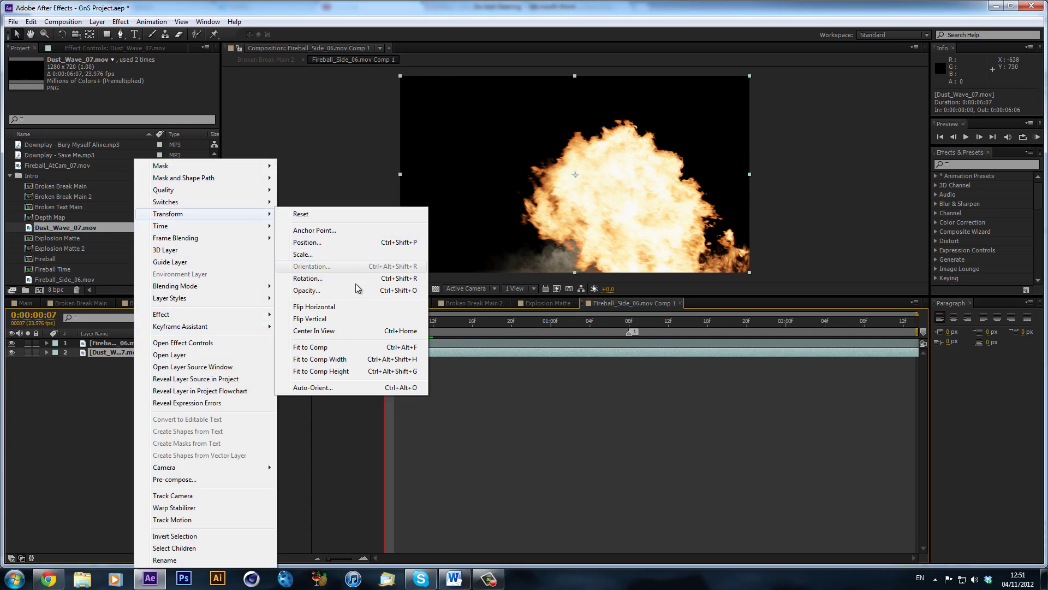
{"action": "left_click", "coordinate": [346, 309]}
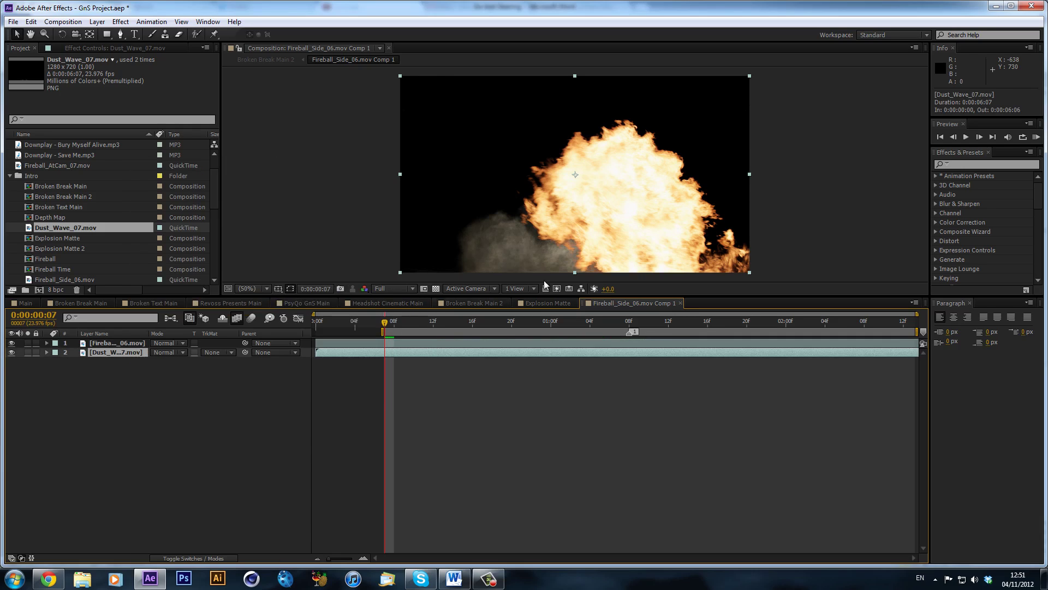
{"action": "left_click_drag", "start_coordinate": [548, 225], "coordinate": [602, 224]}
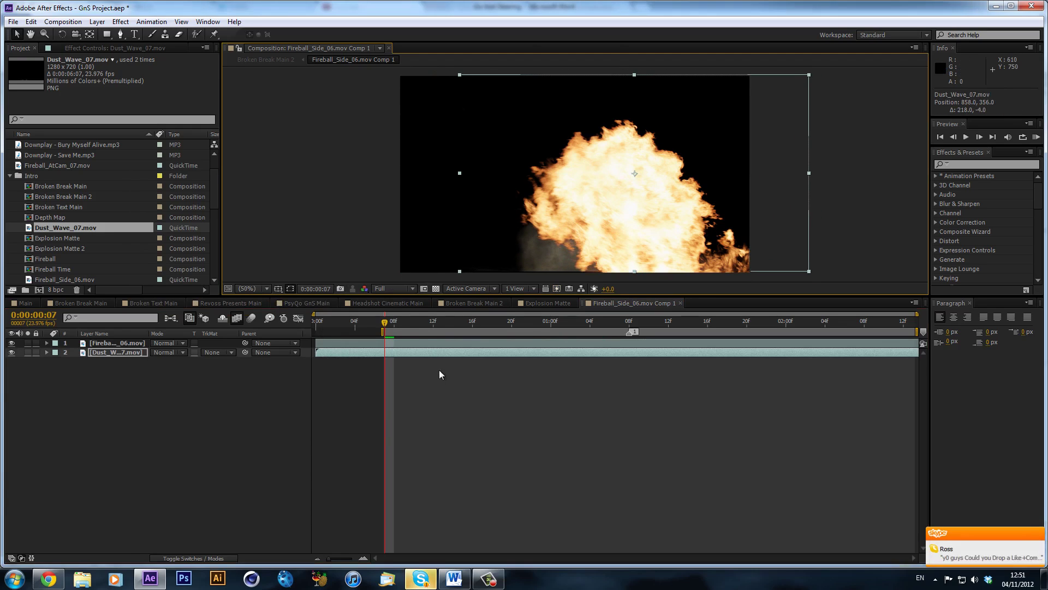
Step: Start Dust_Wave_07.mov three frames before the composition's beginning and move it behind the fireball to about position 1068, 370
{"action": "left_click_drag", "start_coordinate": [414, 322], "coordinate": [545, 322]}
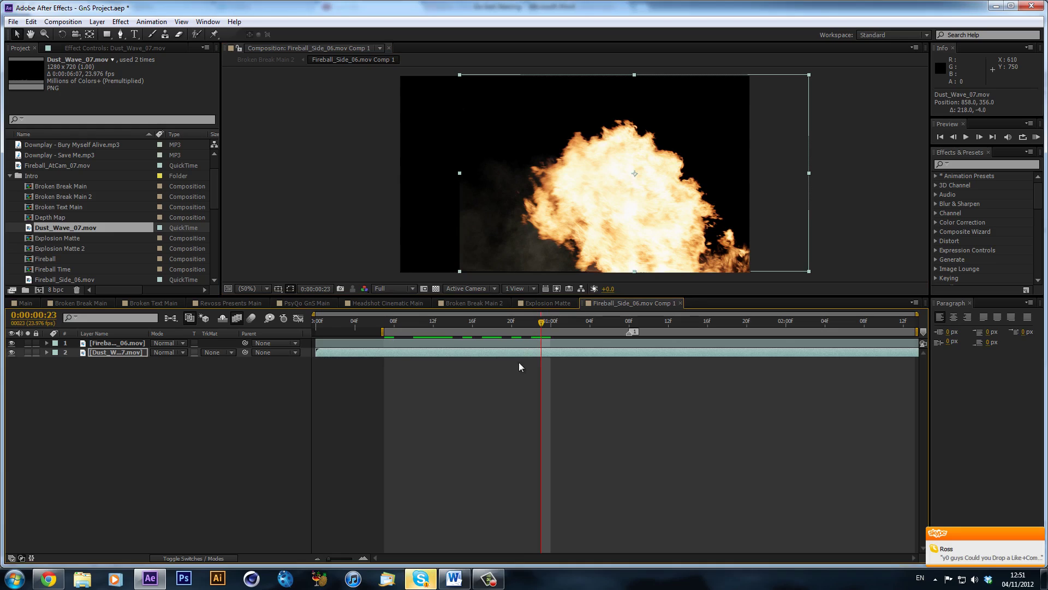
{"action": "mouse_move", "coordinate": [513, 245]}
{"action": "left_mouse_down"}
{"action": "mouse_move", "coordinate": [541, 244]}
{"action": "mouse_move", "coordinate": [514, 246]}
{"action": "left_mouse_up"}
{"action": "left_click_drag", "start_coordinate": [393, 354], "coordinate": [278, 352]}
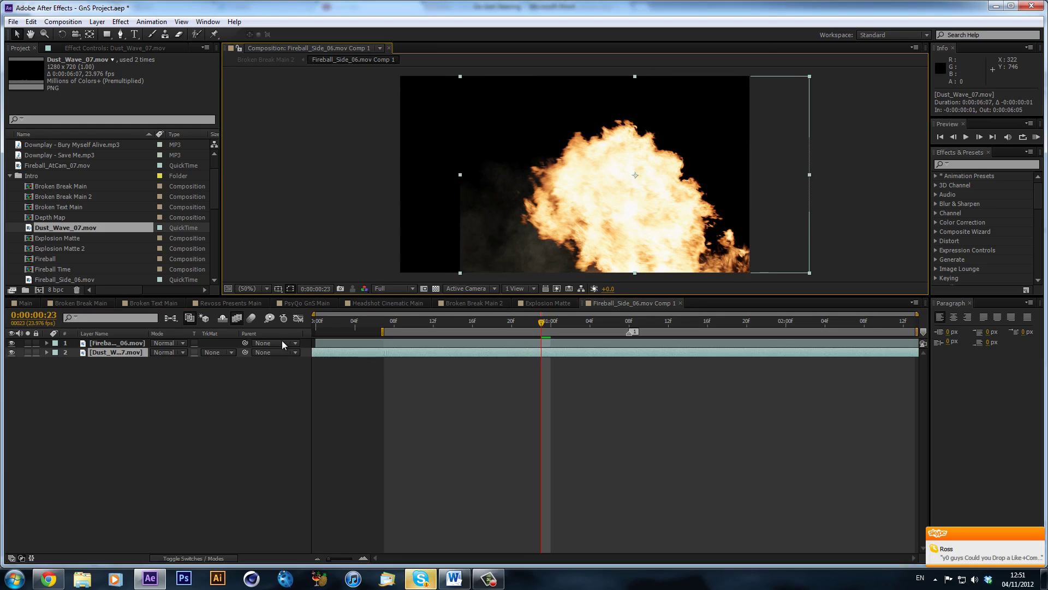
{"action": "left_click_drag", "start_coordinate": [93, 357], "coordinate": [389, 363]}
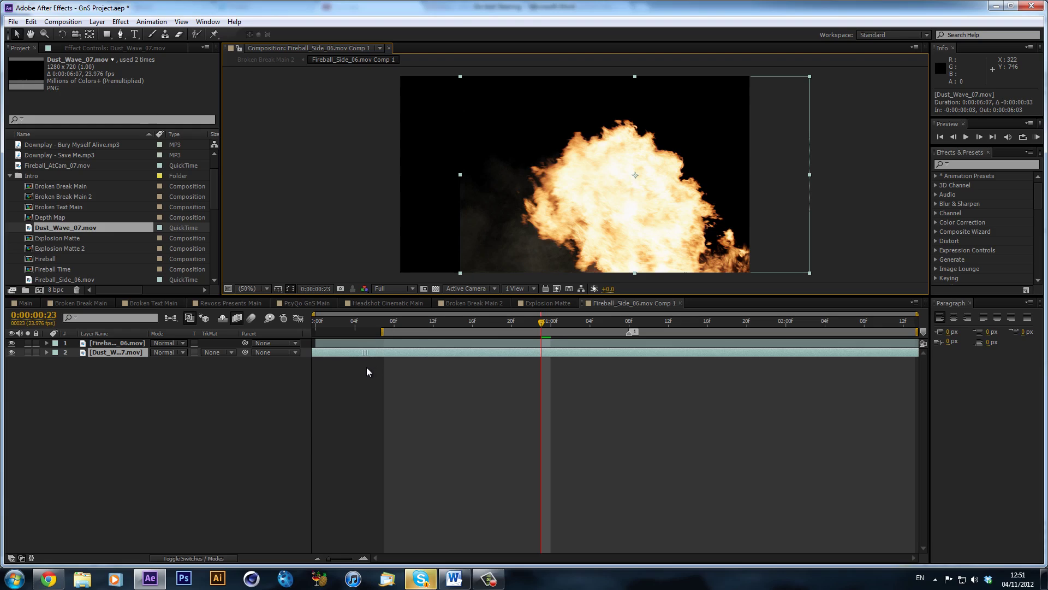
{"action": "left_click_drag", "start_coordinate": [543, 215], "coordinate": [596, 219]}
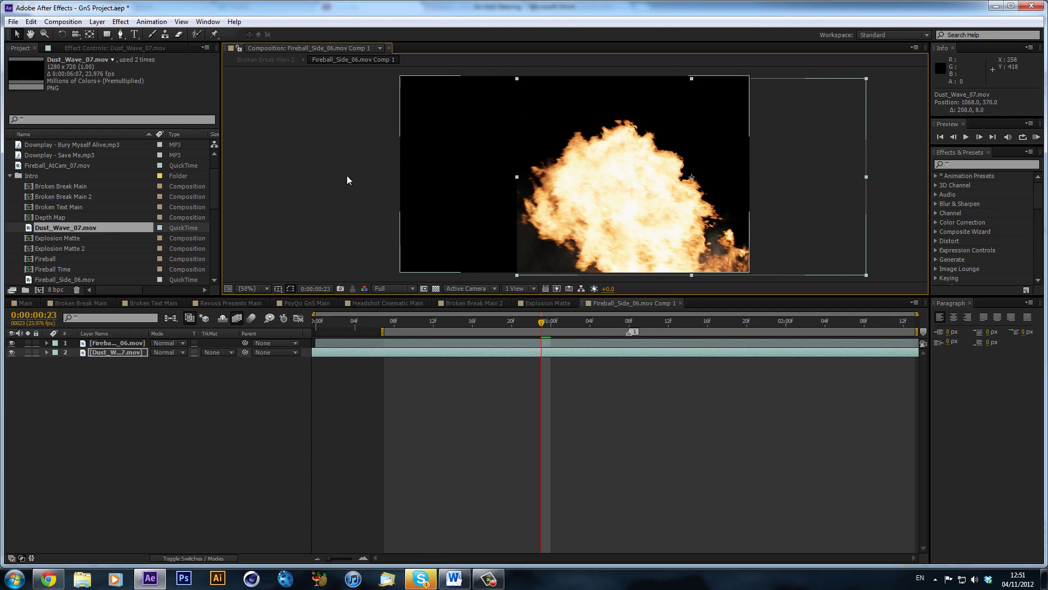
Step: Draw a tall rectangular mask over the left edge of Dust_Wave_07.mov and feather it by about 279 pixels
{"action": "left_click", "coordinate": [107, 35]}
{"action": "mouse_move", "coordinate": [499, 101]}
{"action": "left_mouse_down"}
{"action": "mouse_move", "coordinate": [532, 140]}
{"action": "mouse_move", "coordinate": [522, 268]}
{"action": "mouse_move", "coordinate": [534, 290]}
{"action": "left_mouse_up"}
{"action": "key", "text": "f"}
{"action": "left_click", "coordinate": [163, 372]}
{"action": "type", "text": "25"}
{"action": "key", "text": "Return"}
{"action": "left_click_drag", "start_coordinate": [198, 367], "coordinate": [311, 367]}
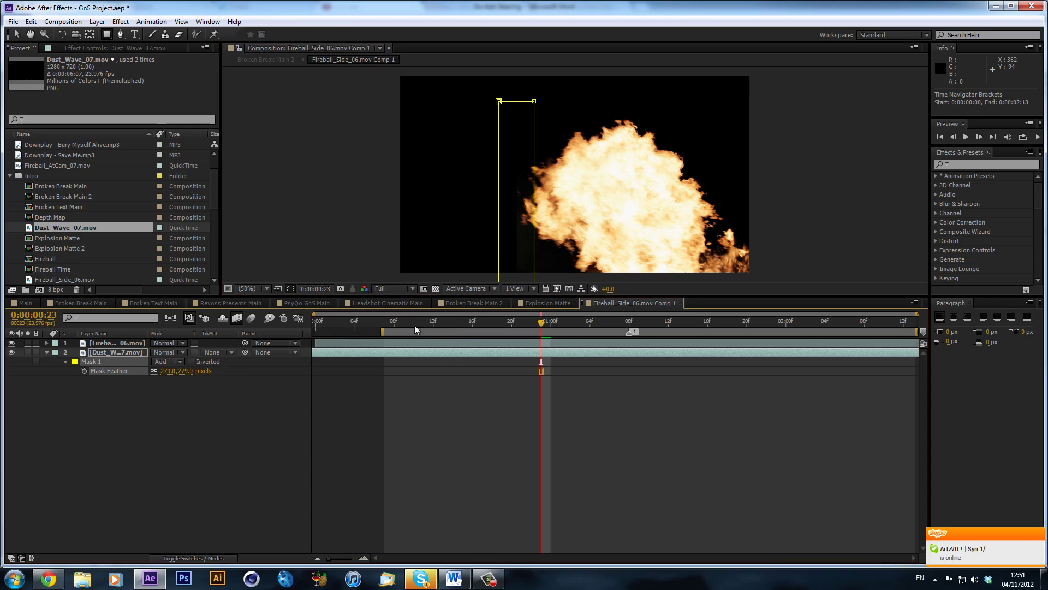
Step: Change the dust layer's mask mode to Subtract and reduce its feather to 70 pixels
{"action": "left_click", "coordinate": [472, 323]}
{"action": "left_click_drag", "start_coordinate": [693, 338], "coordinate": [640, 336]}
{"action": "left_click_drag", "start_coordinate": [167, 373], "coordinate": [157, 373]}
{"action": "mouse_move", "coordinate": [98, 391]}
{"action": "left_mouse_down"}
{"action": "mouse_move", "coordinate": [52, 400]}
{"action": "mouse_move", "coordinate": [112, 397]}
{"action": "left_mouse_up"}
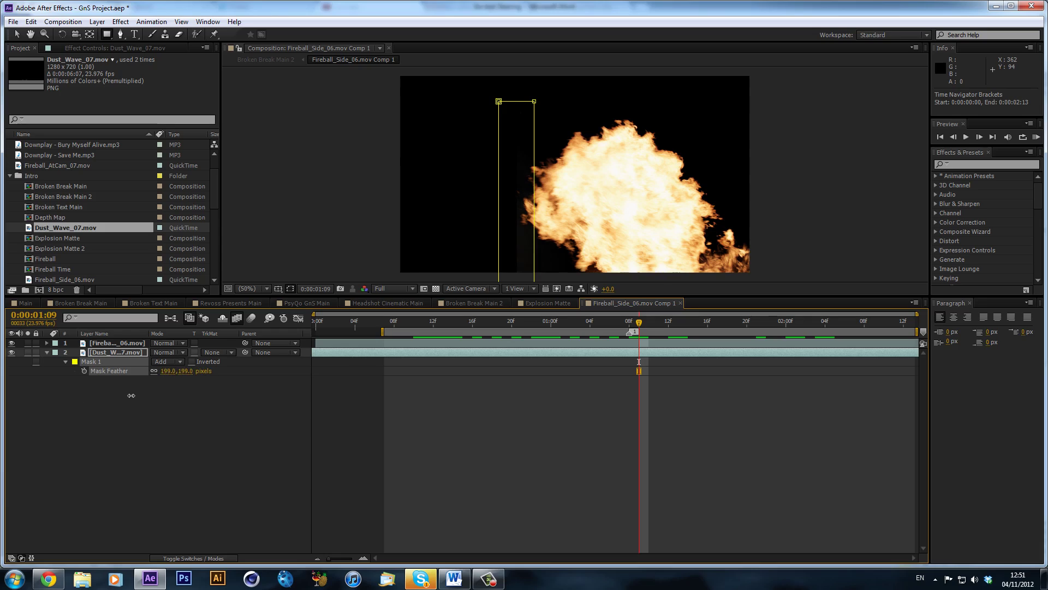
{"action": "left_click", "coordinate": [170, 362]}
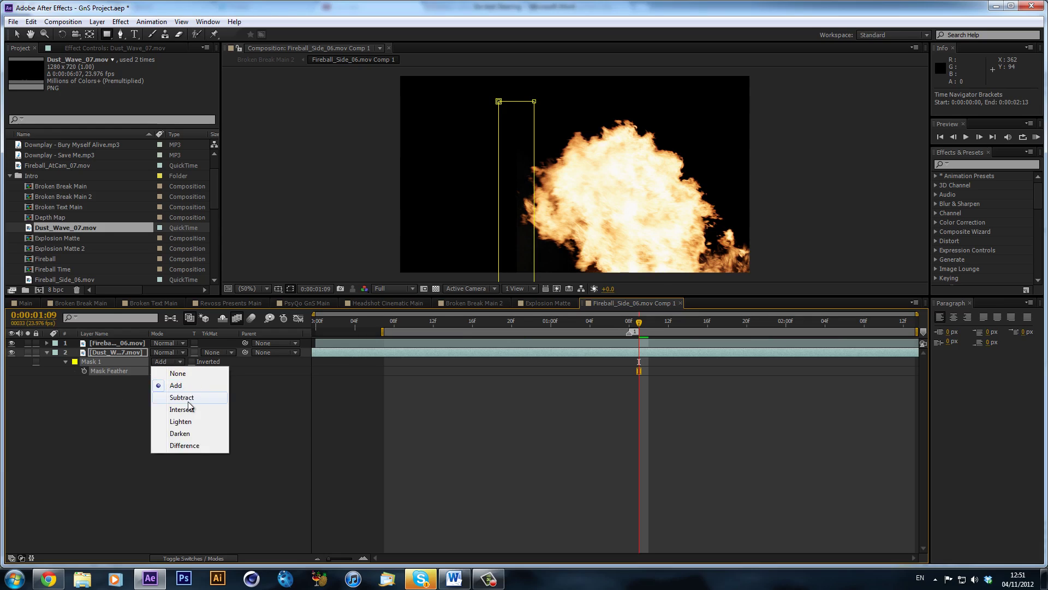
{"action": "left_click", "coordinate": [186, 398]}
{"action": "mouse_move", "coordinate": [131, 383]}
{"action": "left_mouse_down"}
{"action": "mouse_move", "coordinate": [55, 389]}
{"action": "mouse_move", "coordinate": [111, 387]}
{"action": "left_mouse_up"}
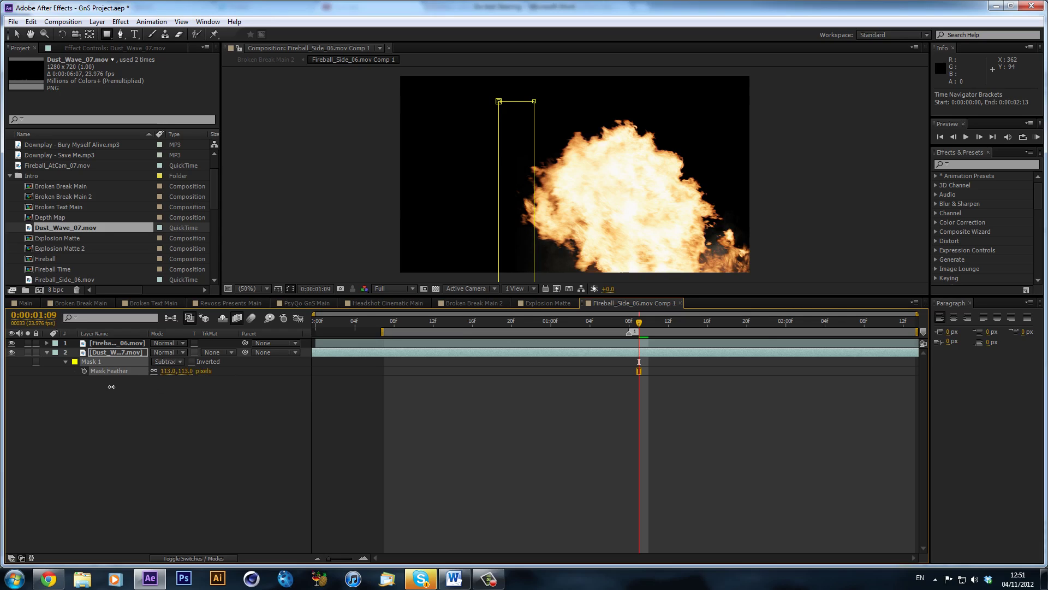
{"action": "left_click", "coordinate": [351, 452]}
{"action": "left_click", "coordinate": [212, 367]}
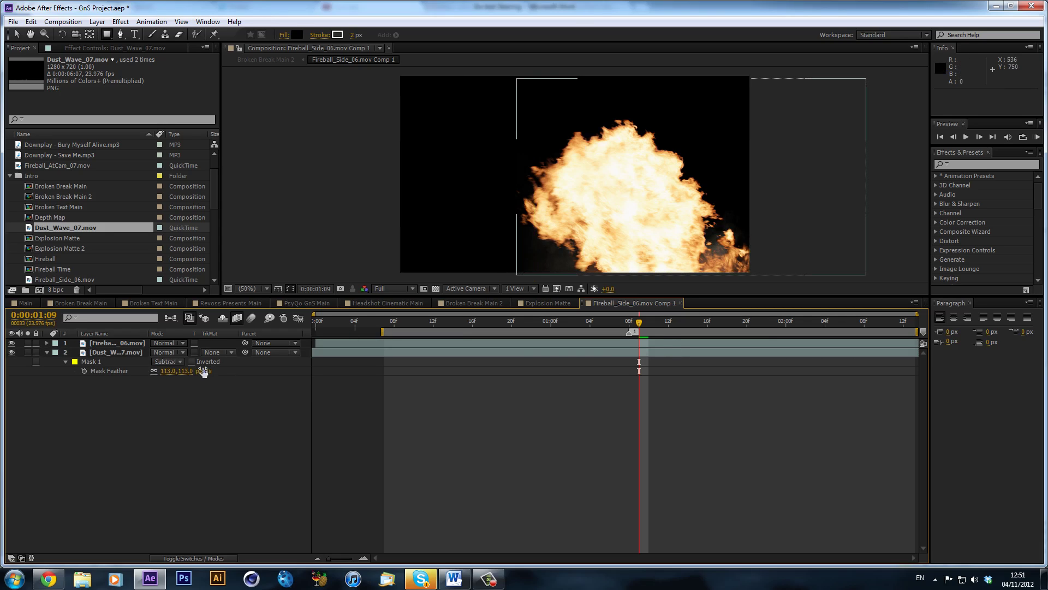
{"action": "left_click_drag", "start_coordinate": [165, 371], "coordinate": [143, 374]}
{"action": "left_click", "coordinate": [578, 396]}
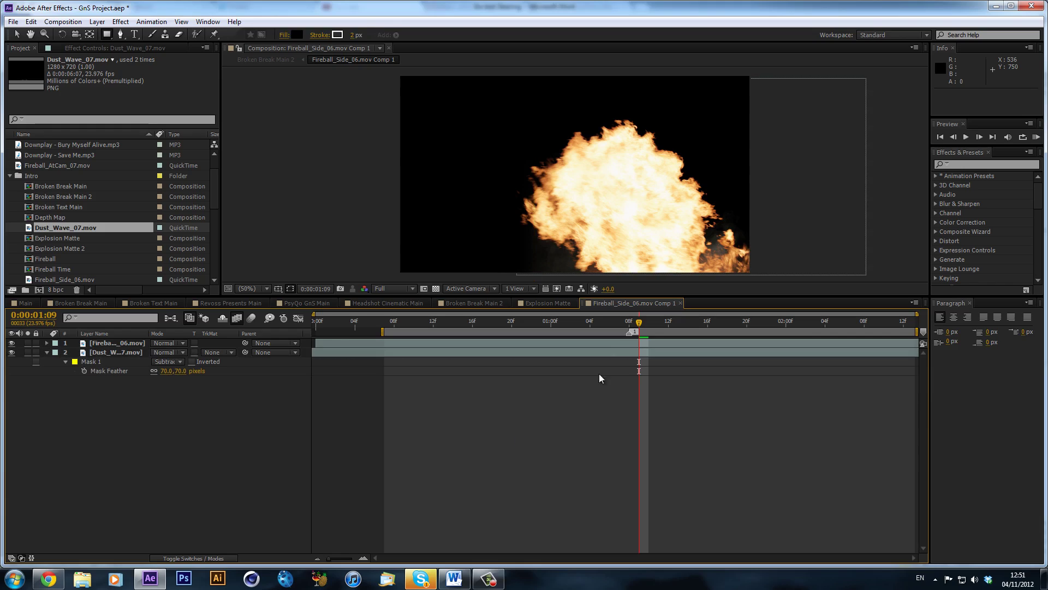
Step: Freeze the Dust_Wave_07.mov frame at 0:00:01:03 and check how it plays behind the fireball
{"action": "left_click_drag", "start_coordinate": [325, 326], "coordinate": [584, 296]}
{"action": "left_click", "coordinate": [562, 352]}
{"action": "right_click", "coordinate": [566, 350]}
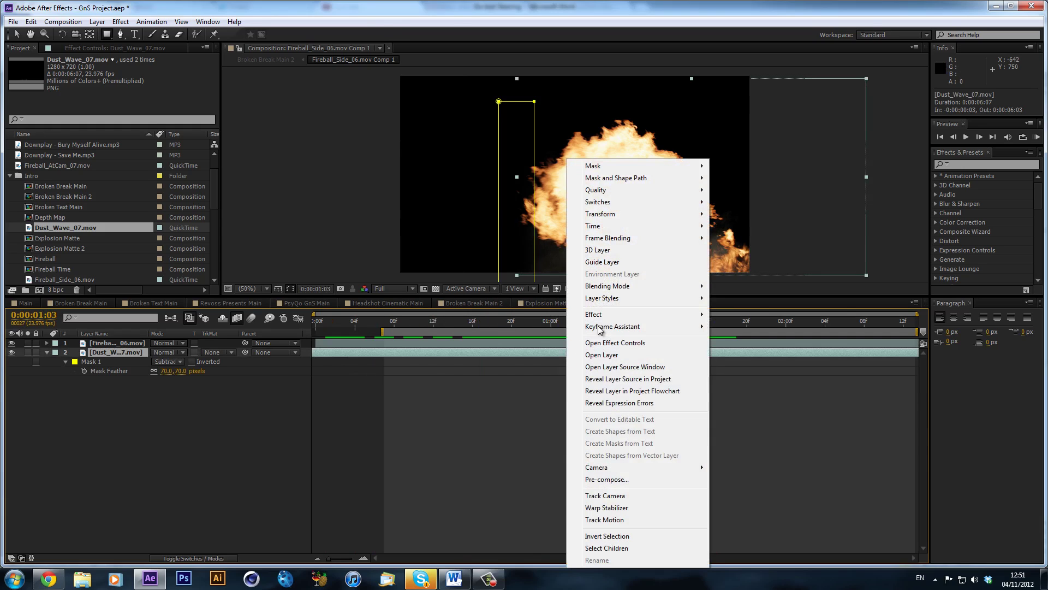
{"action": "mouse_move", "coordinate": [659, 229]}
{"action": "left_click", "coordinate": [775, 262]}
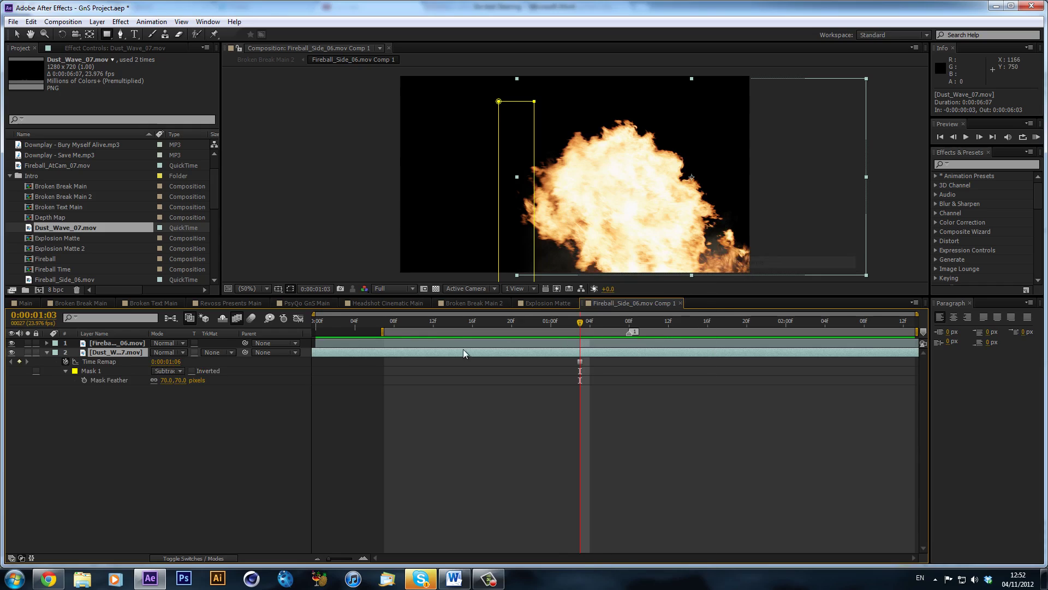
{"action": "key", "text": "space"}
{"action": "left_click_drag", "start_coordinate": [576, 327], "coordinate": [541, 323]}
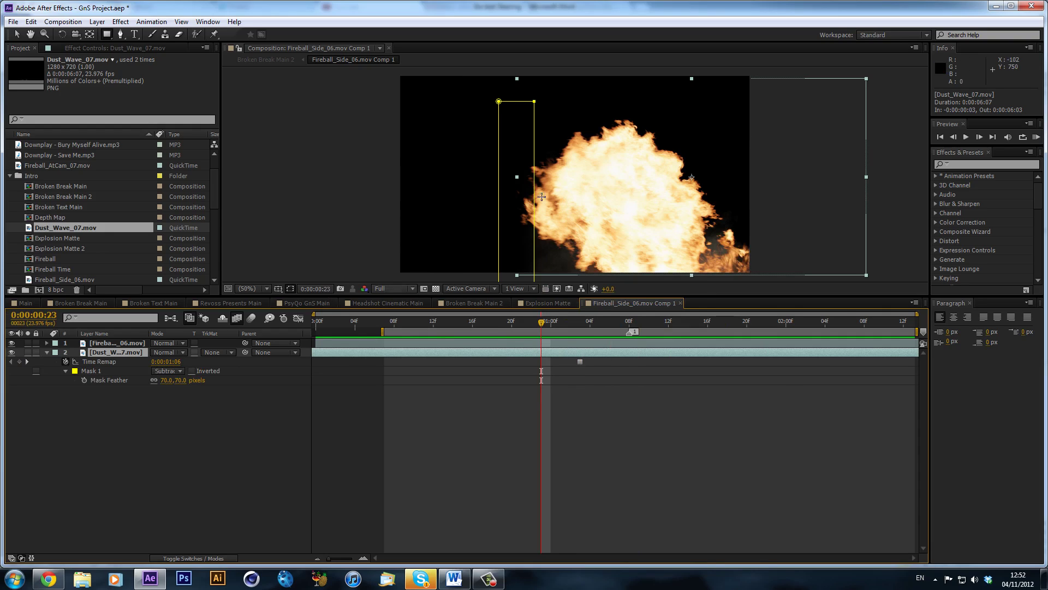
{"action": "left_click_drag", "start_coordinate": [572, 325], "coordinate": [717, 324]}
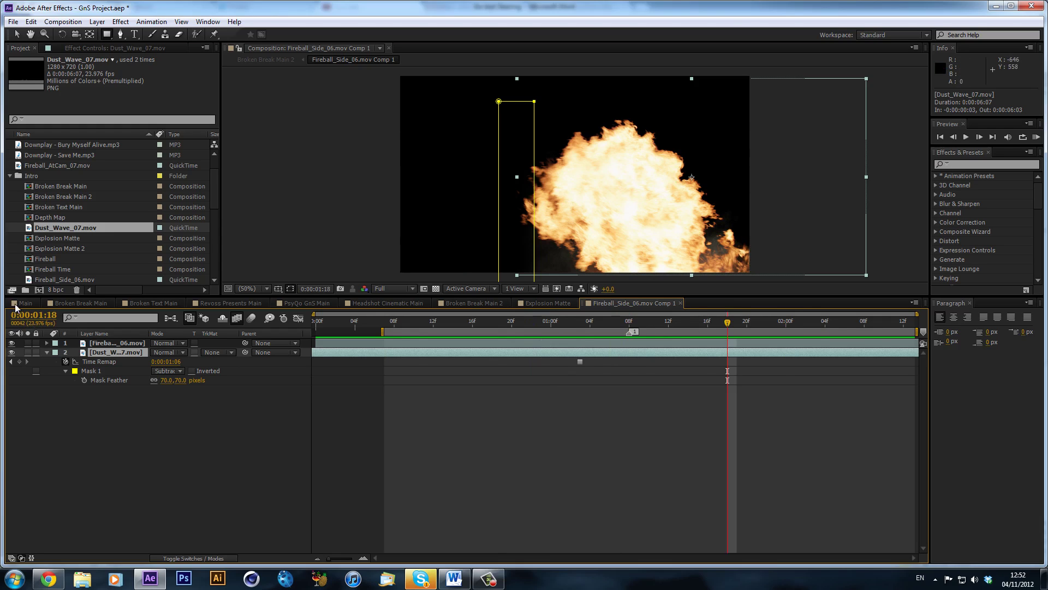
Step: In Broken Break Main 2, make the Fireball_Side_06.mov Comp 1 layer visible and turn it into a 3D layer
{"action": "left_click", "coordinate": [478, 303]}
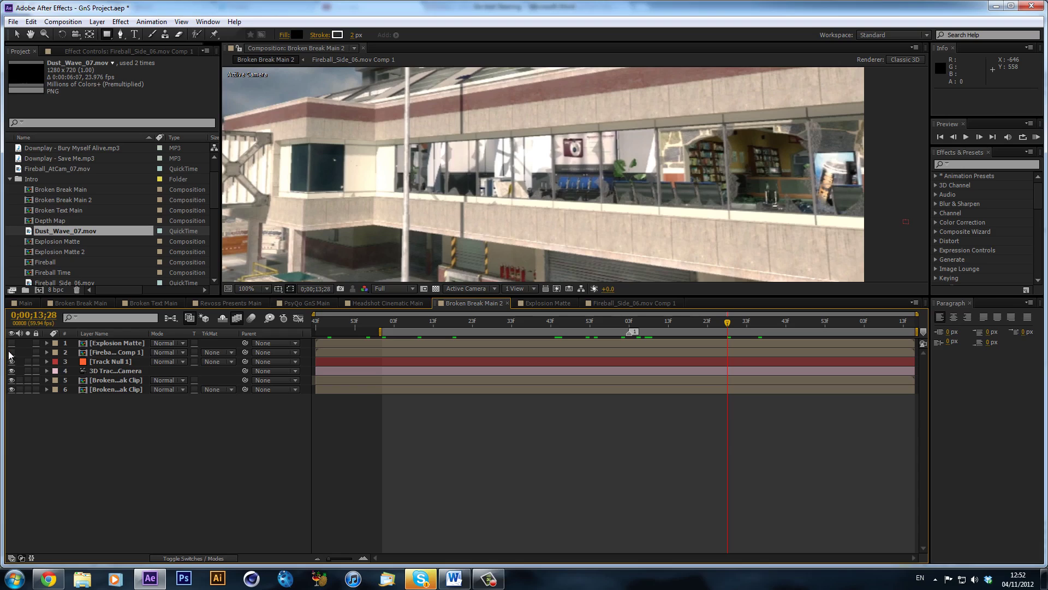
{"action": "left_click", "coordinate": [11, 352]}
{"action": "scroll", "coordinate": [555, 274], "scroll_direction": "down", "scroll_amount": 2}
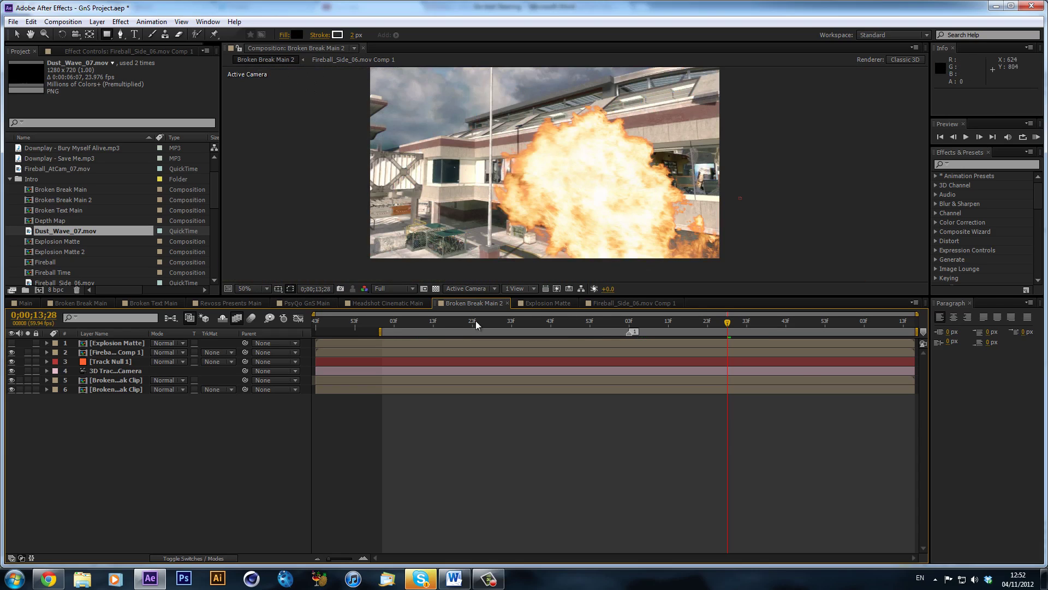
{"action": "left_click", "coordinate": [634, 353]}
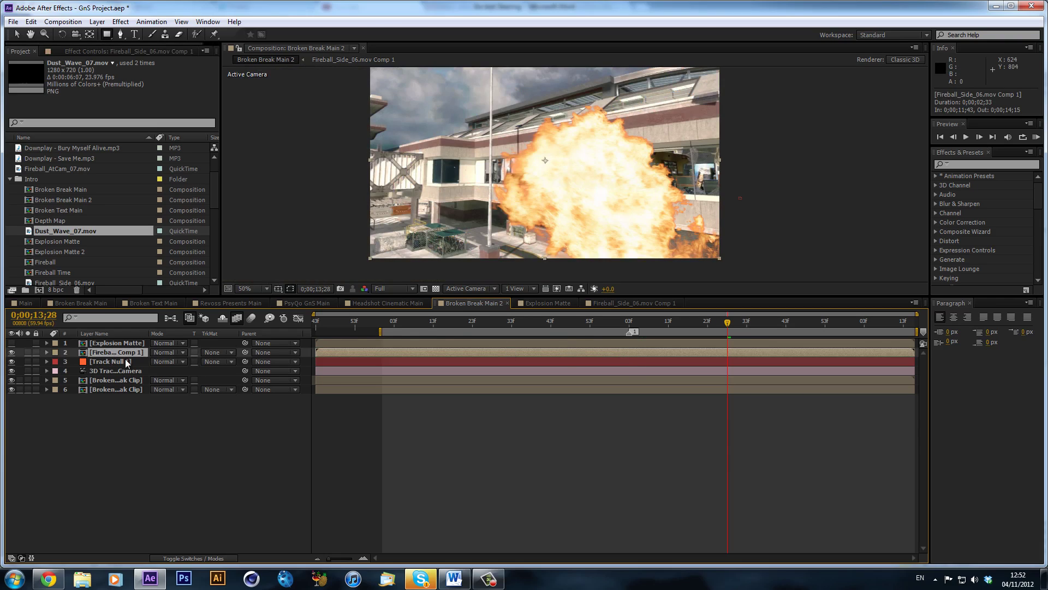
{"action": "key", "text": "F4"}
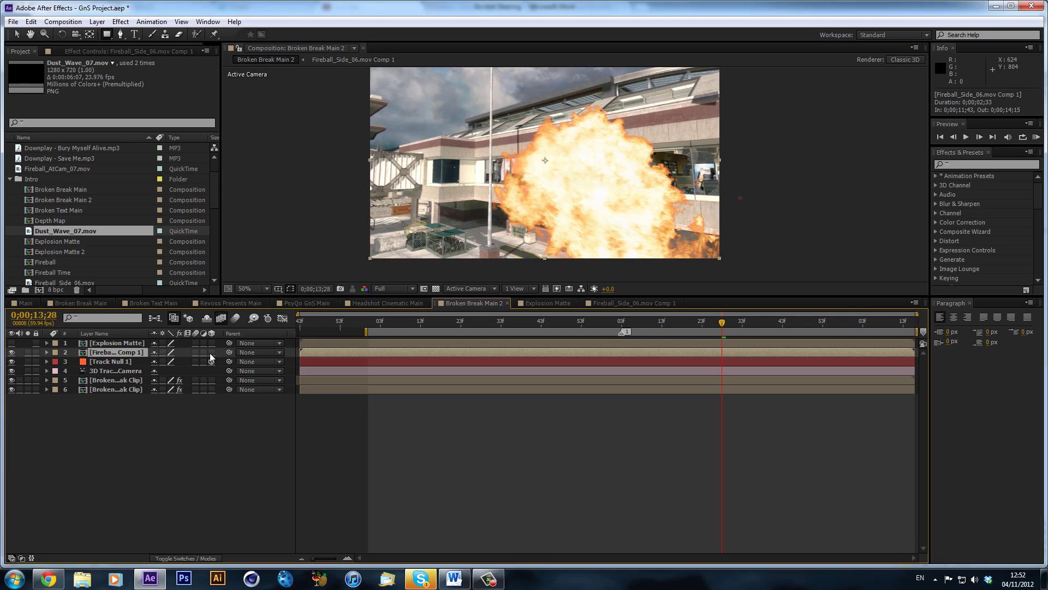
{"action": "left_click", "coordinate": [211, 352]}
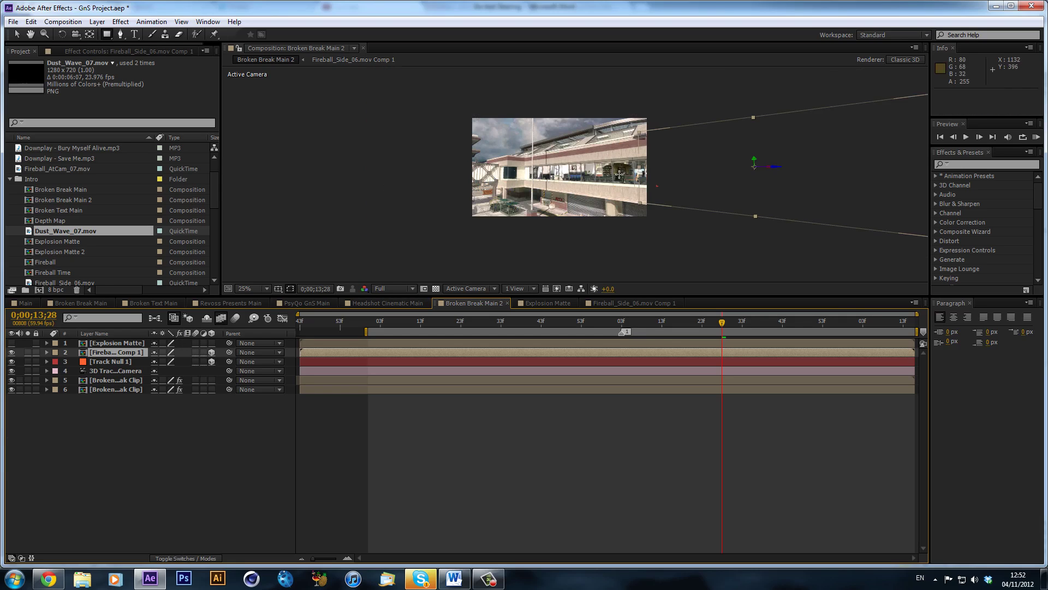
{"action": "left_click", "coordinate": [518, 328]}
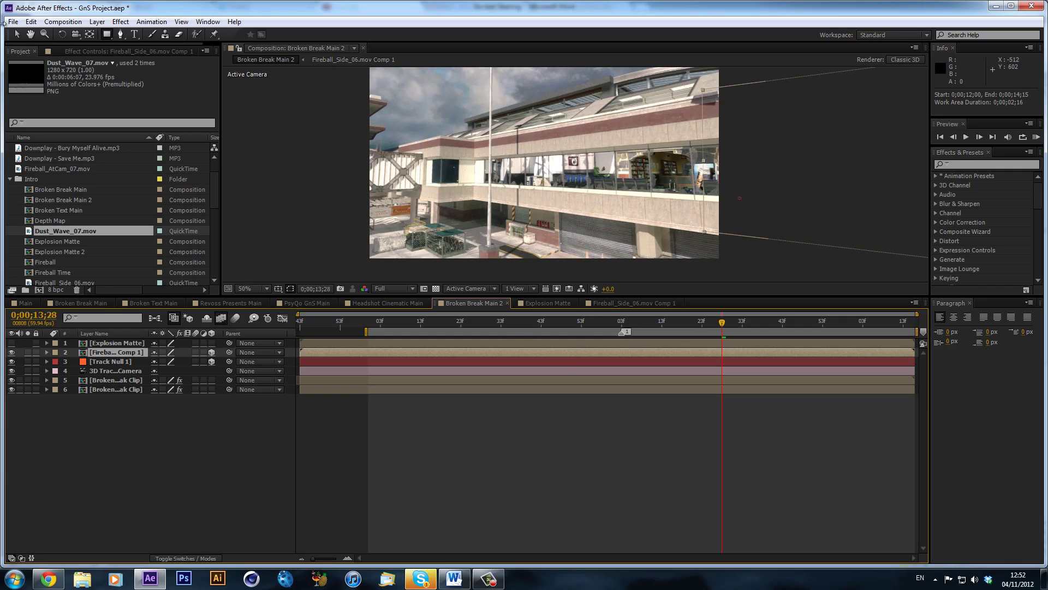
{"action": "left_click", "coordinate": [16, 35]}
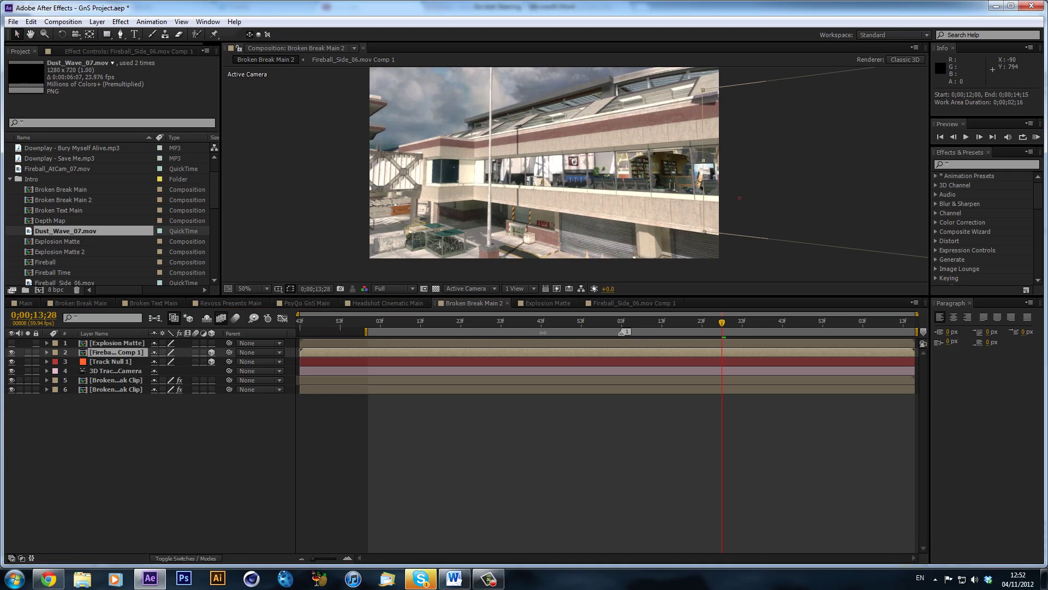
{"action": "left_click_drag", "start_coordinate": [594, 319], "coordinate": [627, 356]}
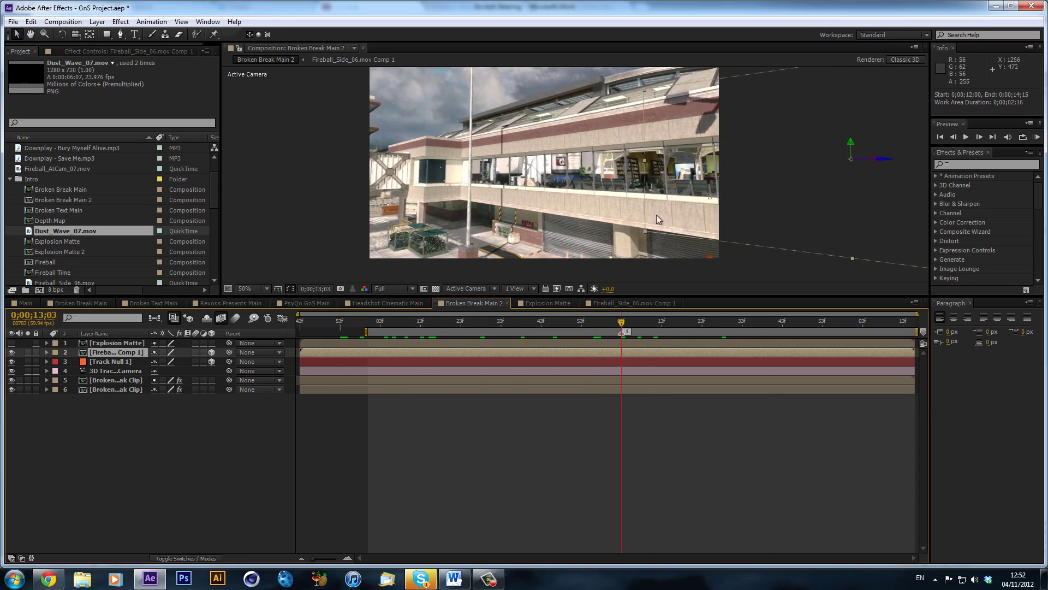
Step: Check the effects on the two Broken Break Clip layers and delete the lower one
{"action": "left_click", "coordinate": [124, 380]}
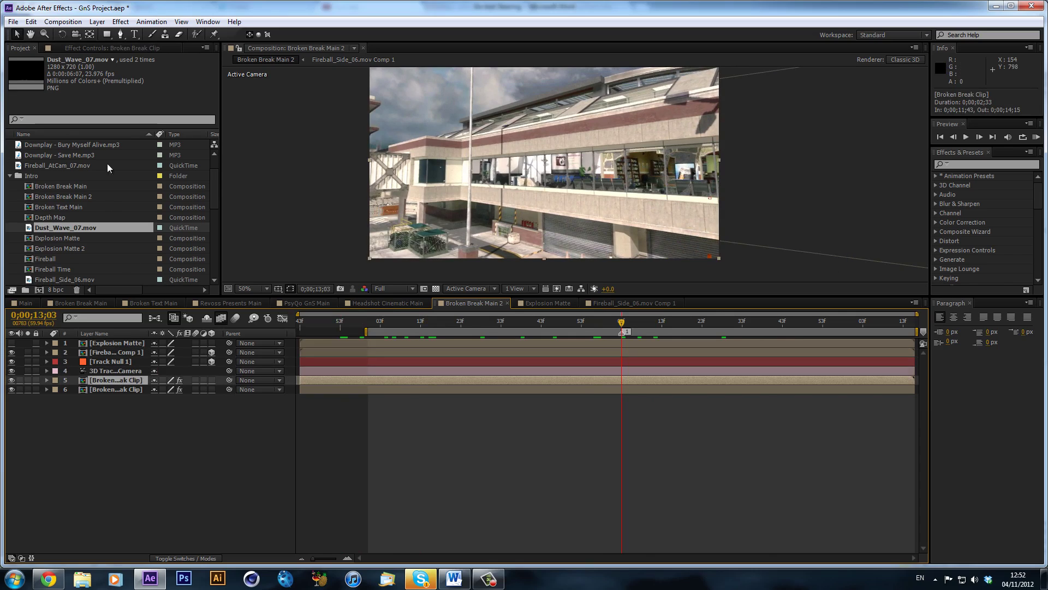
{"action": "left_click", "coordinate": [124, 49]}
{"action": "left_click", "coordinate": [103, 390]}
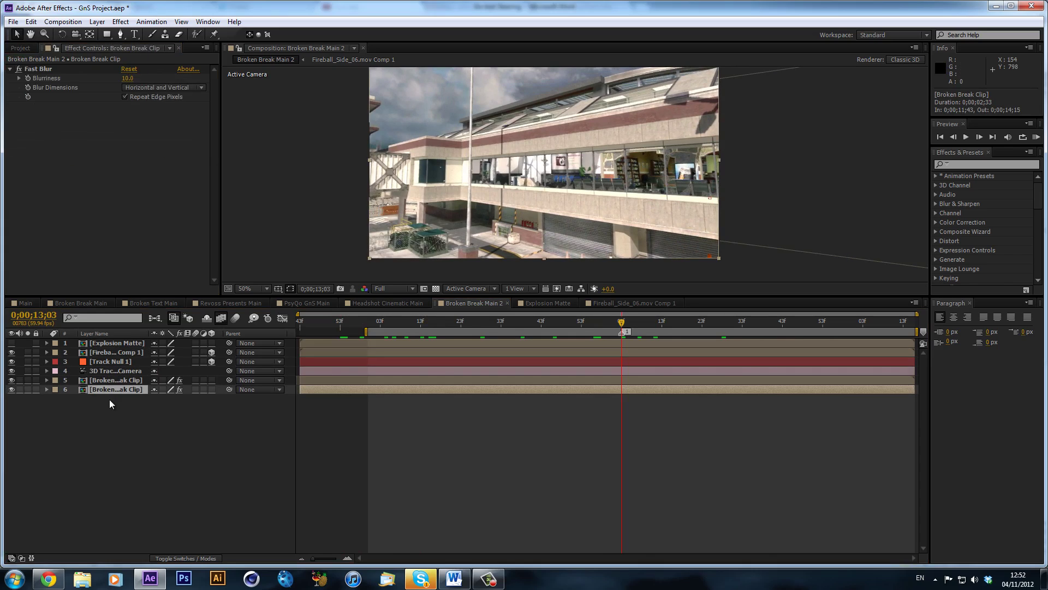
{"action": "key", "text": "Delete"}
Step: Create a null and camera from a 3D Camera Tracker point on the window ledge at 0;00;12;45
{"action": "left_click", "coordinate": [106, 381]}
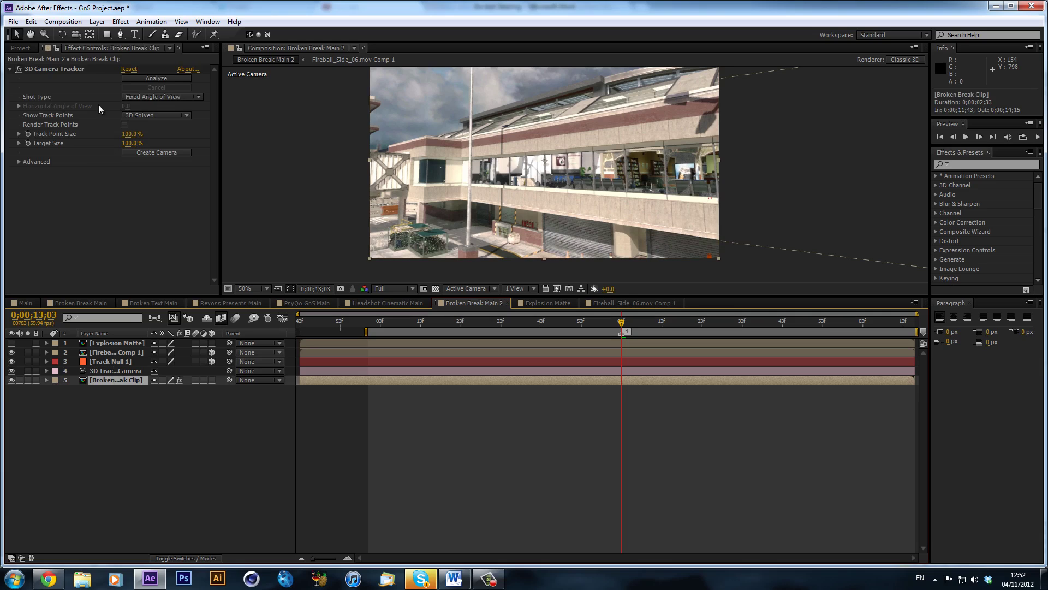
{"action": "left_click", "coordinate": [83, 68]}
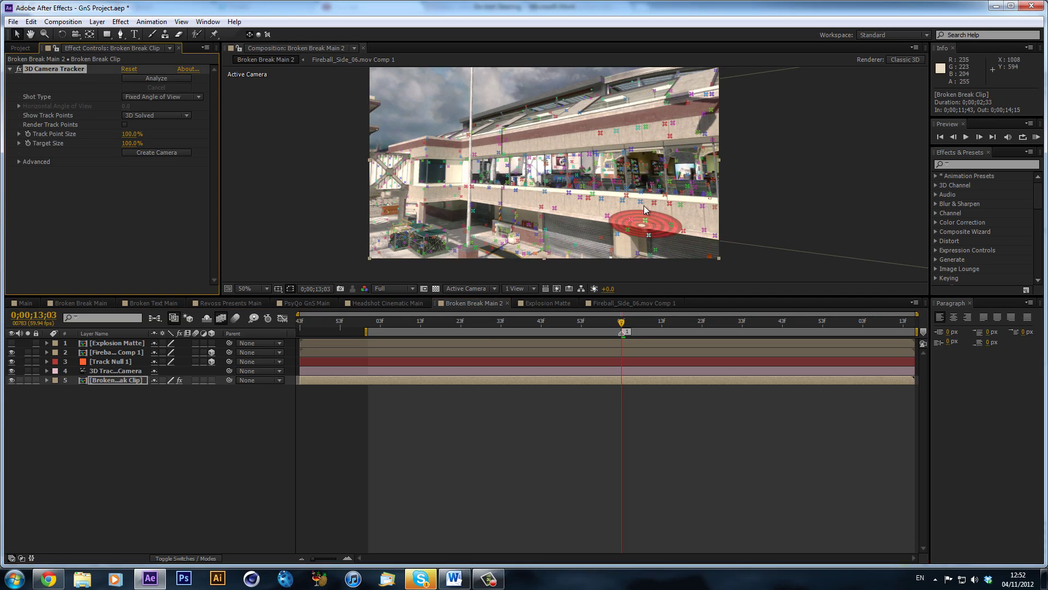
{"action": "key", "text": "period"}
{"action": "left_click_drag", "start_coordinate": [698, 176], "coordinate": [463, 180]}
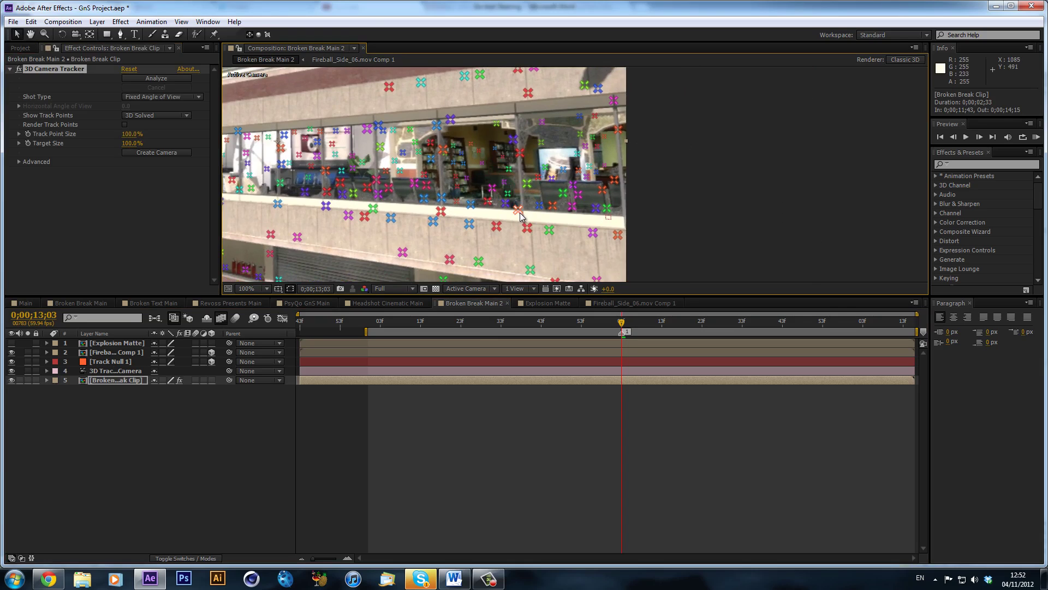
{"action": "left_click_drag", "start_coordinate": [622, 323], "coordinate": [550, 322]}
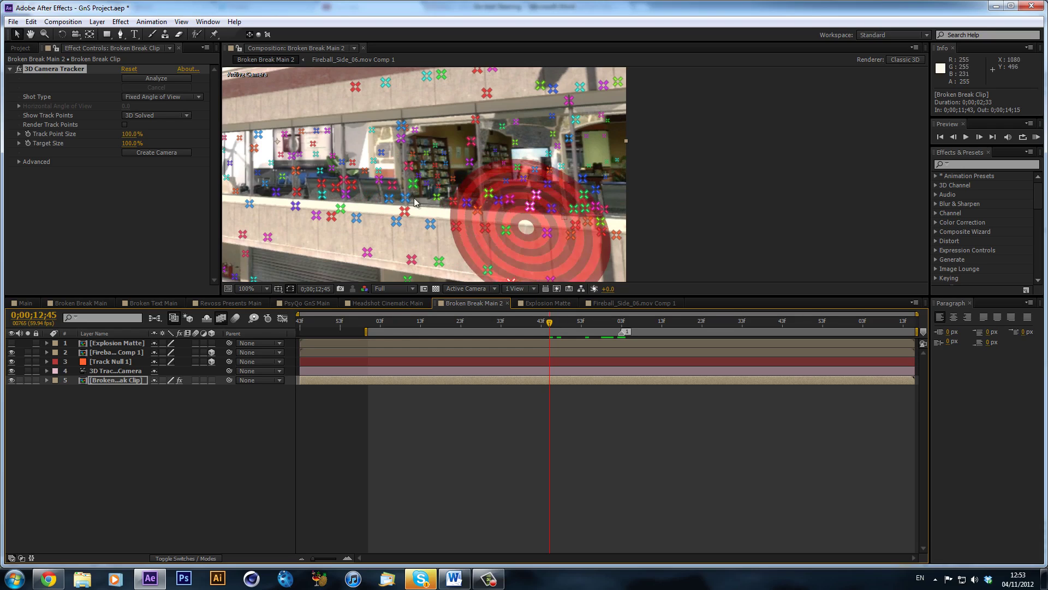
{"action": "right_click", "coordinate": [478, 209]}
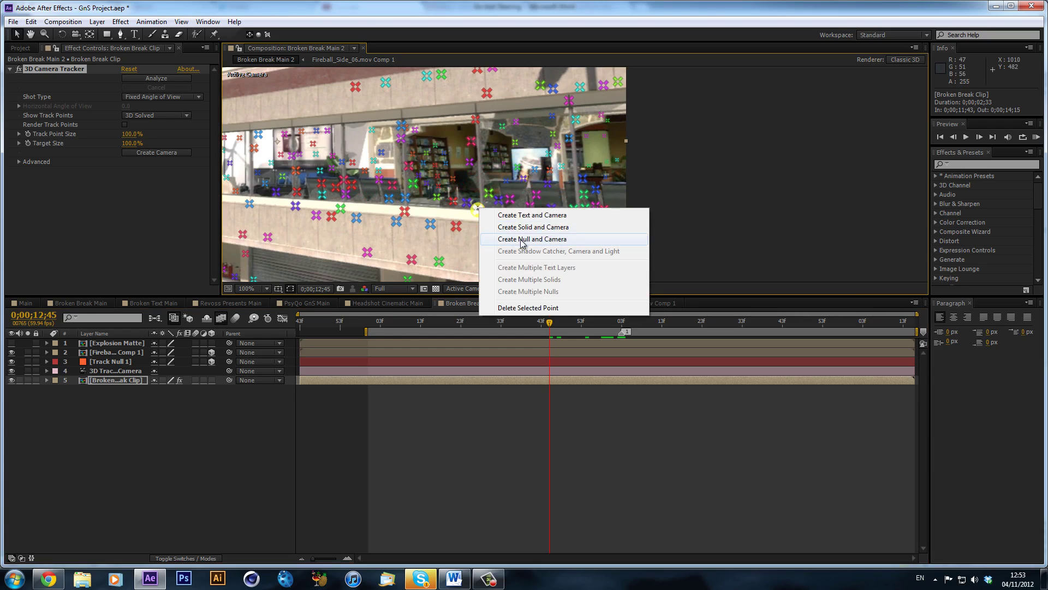
{"action": "left_click", "coordinate": [523, 238]}
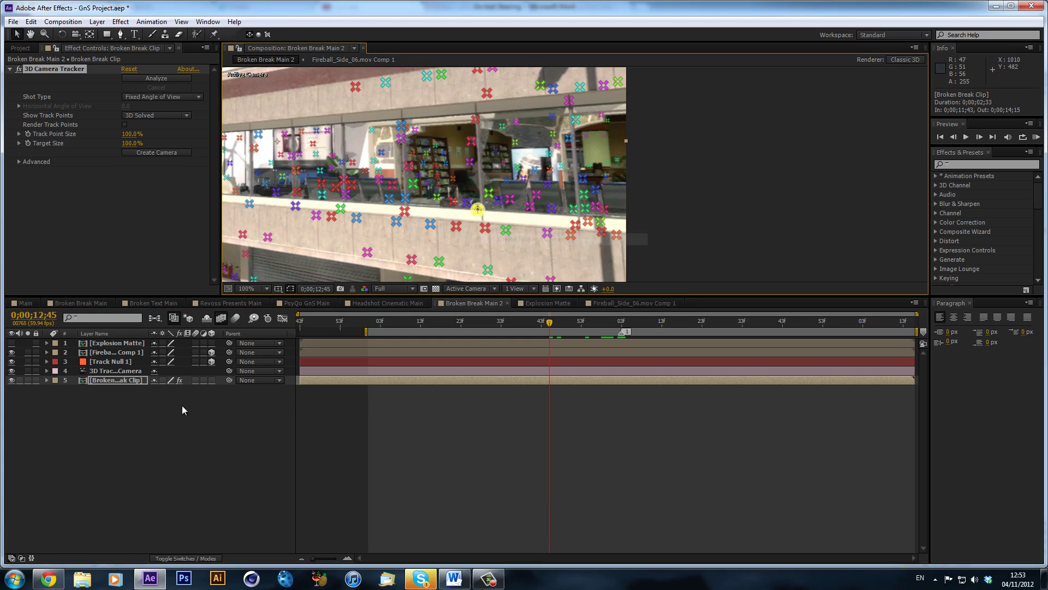
Step: Delete the old track null and move the new Track Null 1 directly beneath the fireball composition layer
{"action": "left_click", "coordinate": [116, 352]}
{"action": "key", "text": "Delete"}
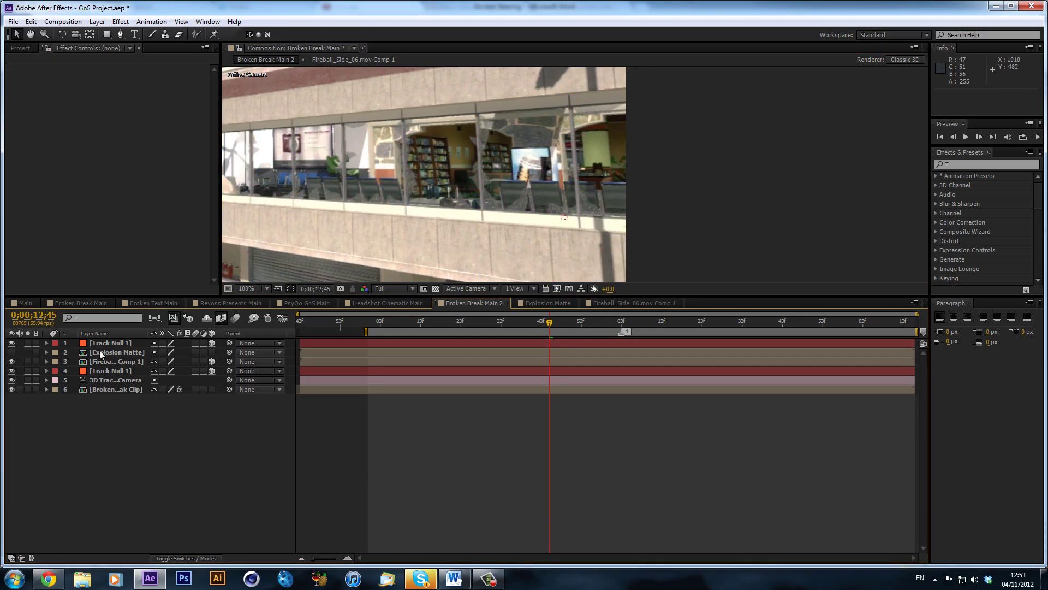
{"action": "left_click", "coordinate": [94, 372]}
{"action": "key", "text": "Delete"}
{"action": "left_click_drag", "start_coordinate": [107, 345], "coordinate": [101, 364]}
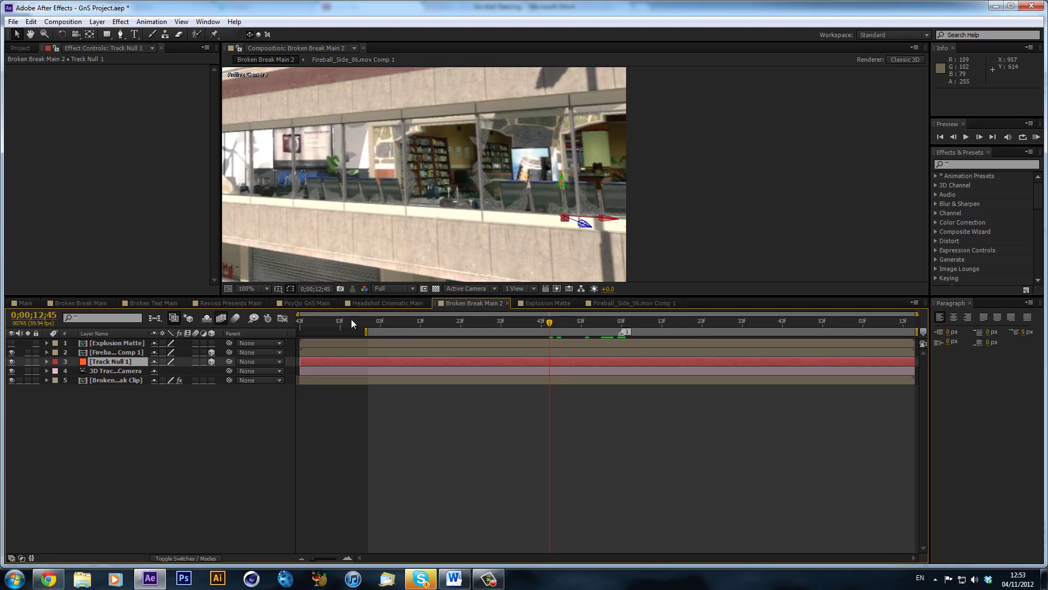
Step: Copy Track Null 1's Position onto the Fireball_Side_06.mov Comp 1 layer and scrub the fitted composition view to check how it tracks
{"action": "left_click", "coordinate": [401, 326]}
{"action": "left_click_drag", "start_coordinate": [401, 326], "coordinate": [417, 344]}
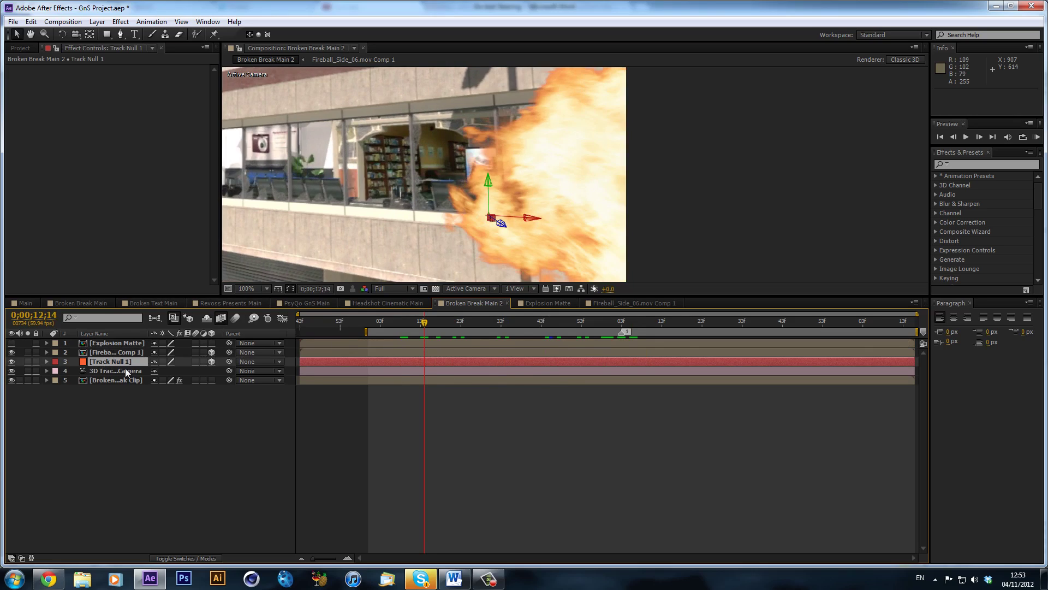
{"action": "key", "text": "p"}
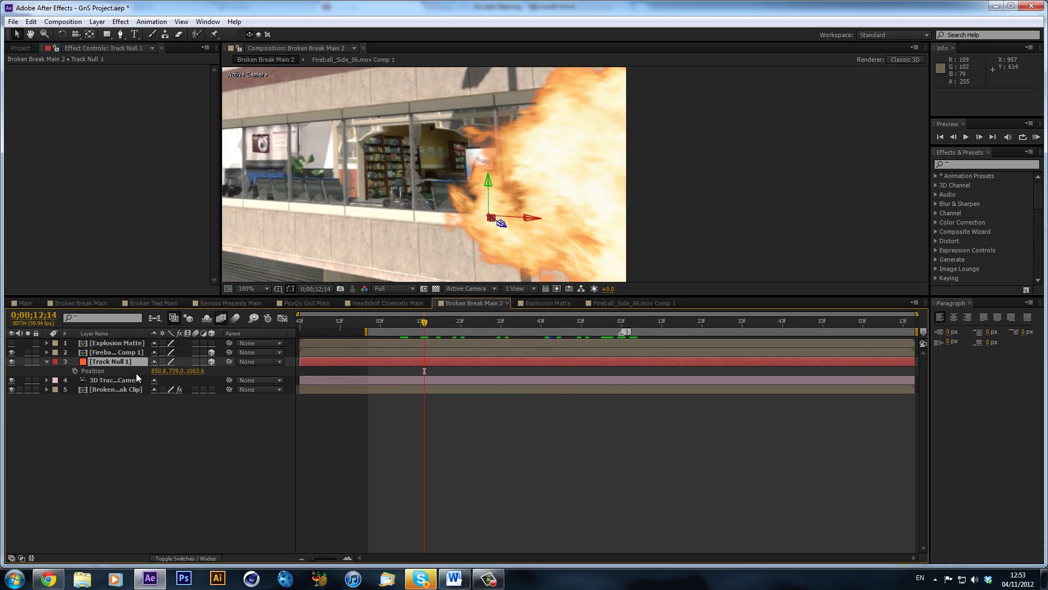
{"action": "left_click", "coordinate": [92, 370]}
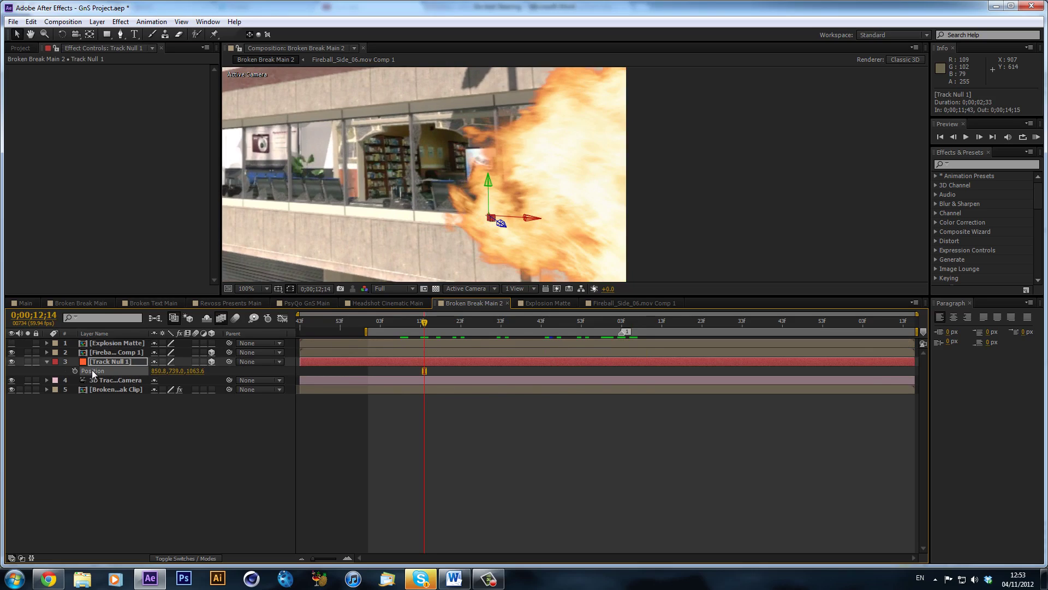
{"action": "left_click", "coordinate": [122, 351]}
{"action": "key", "text": "ctrl+v"}
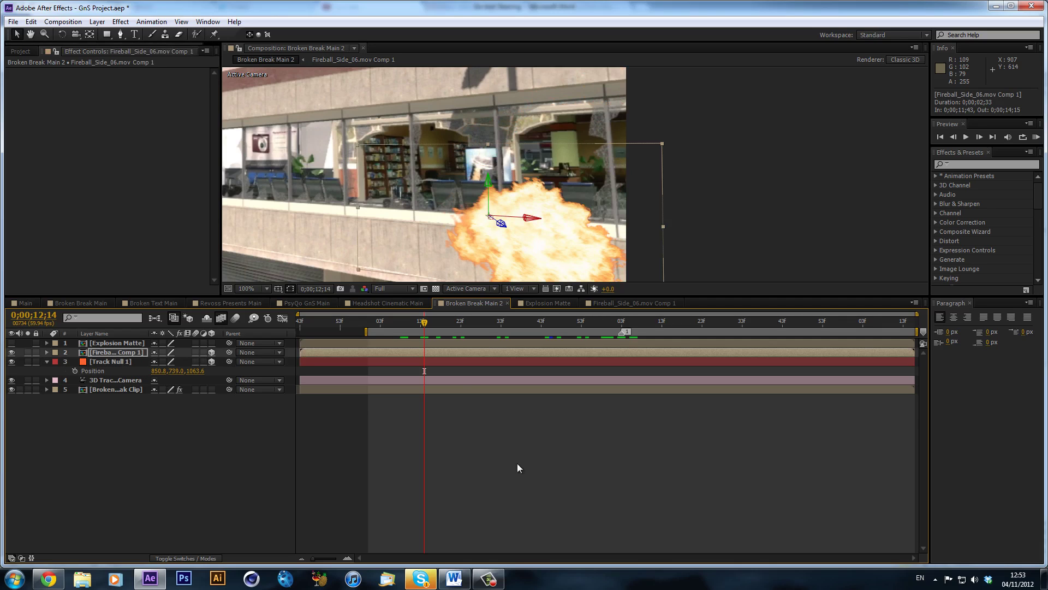
{"action": "left_click", "coordinate": [530, 425]}
{"action": "left_click", "coordinate": [247, 288]}
{"action": "left_click", "coordinate": [249, 406]}
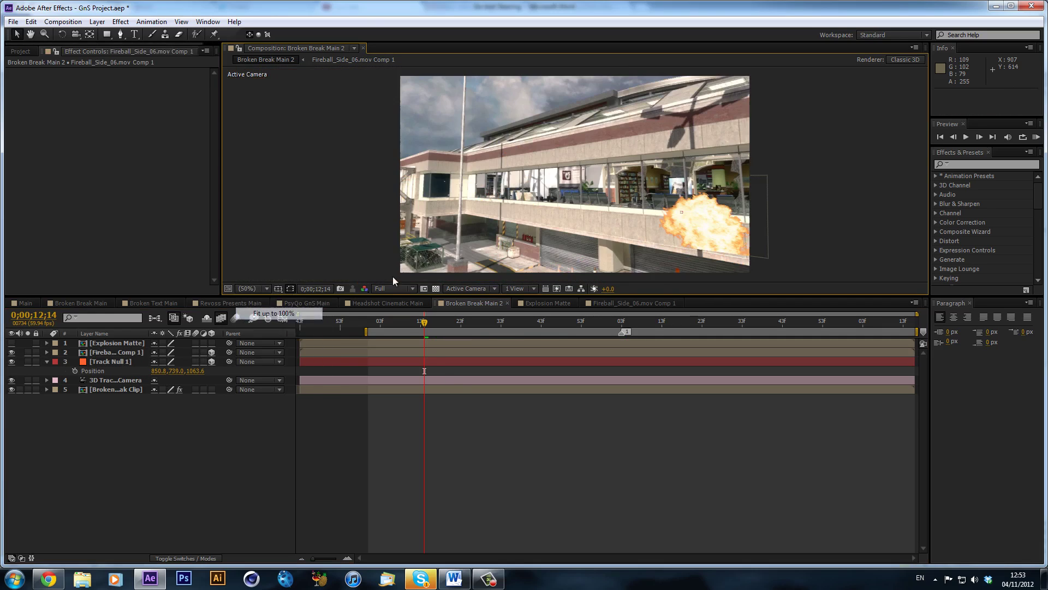
{"action": "left_click_drag", "start_coordinate": [433, 328], "coordinate": [771, 326]}
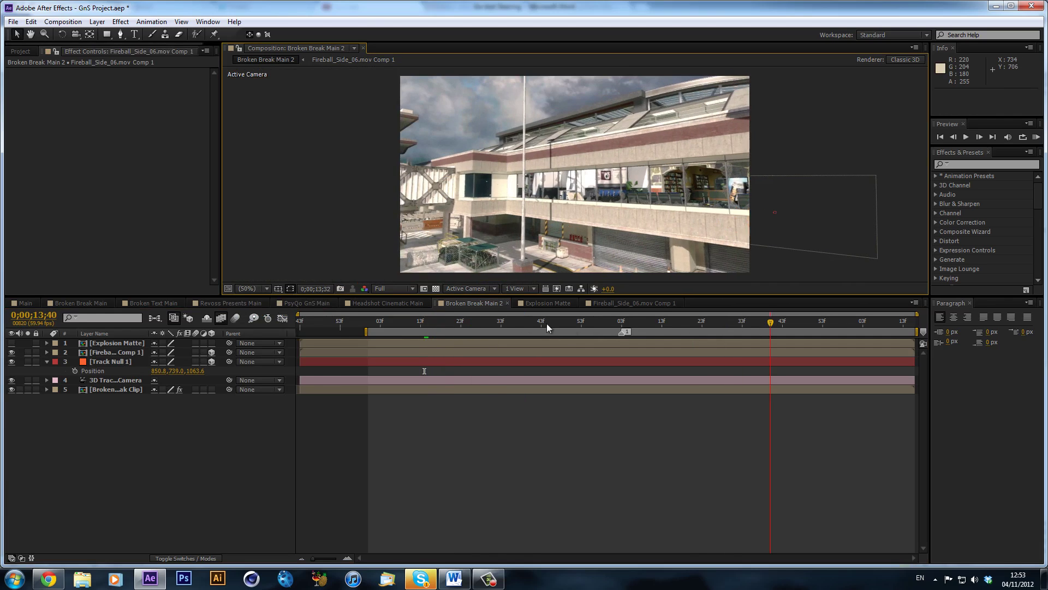
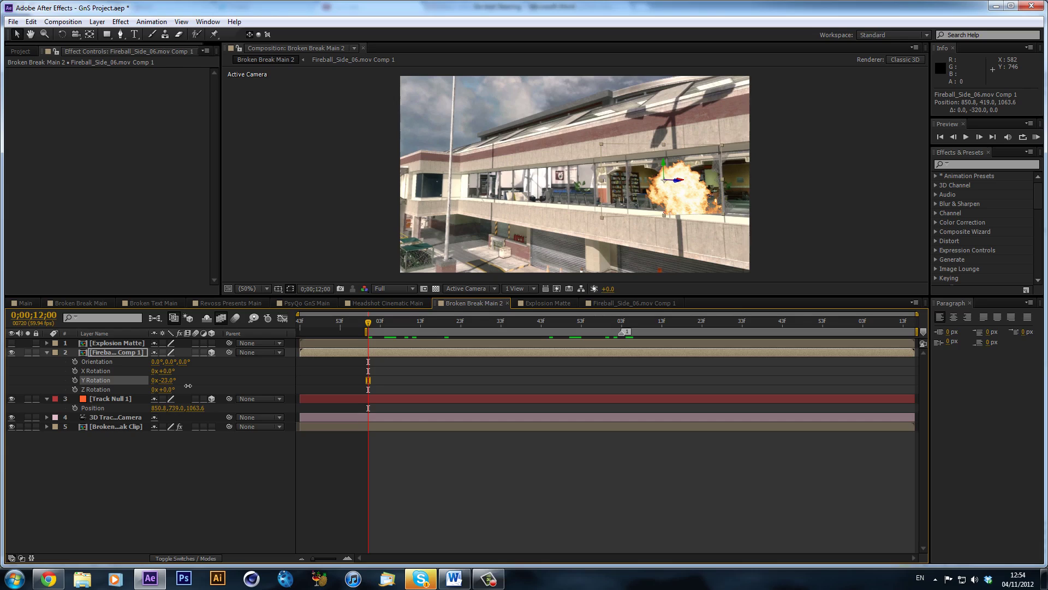
Step: Set the fireball composition's Y Rotation to -21° and preview its alignment with the building across the shot
{"action": "left_click_drag", "start_coordinate": [188, 386], "coordinate": [189, 386]}
{"action": "key", "text": "space"}
{"action": "left_click_drag", "start_coordinate": [599, 329], "coordinate": [290, 316]}
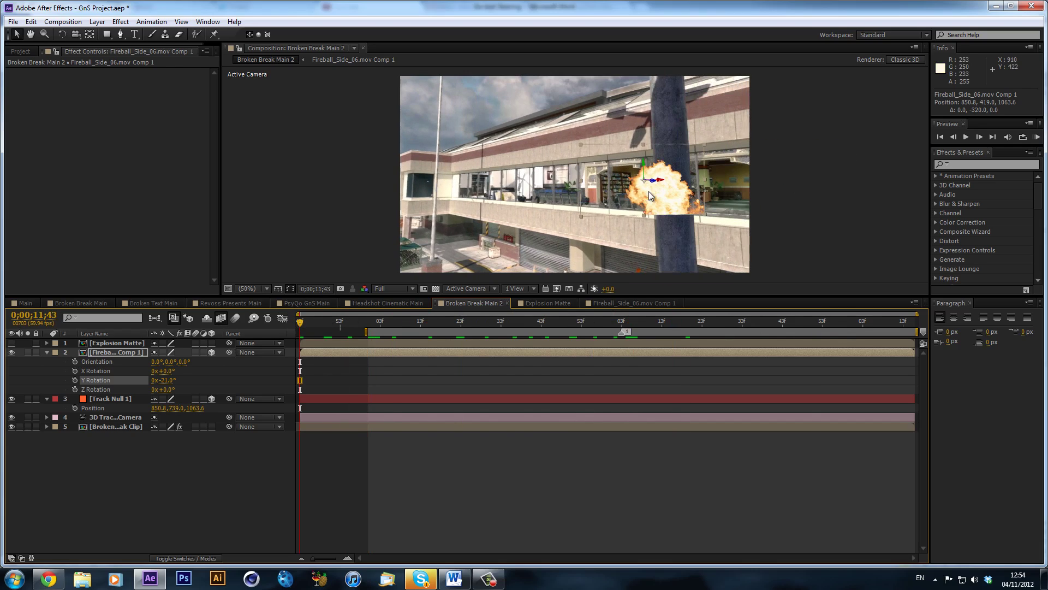
{"action": "left_click", "coordinate": [117, 352]}
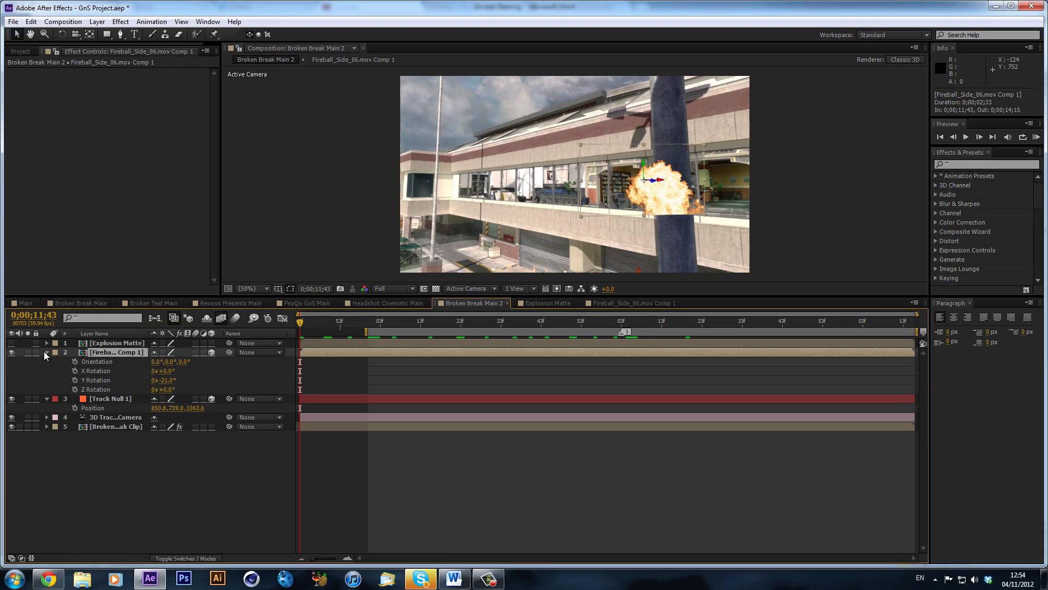
{"action": "key", "text": "ctrl+shift+a"}
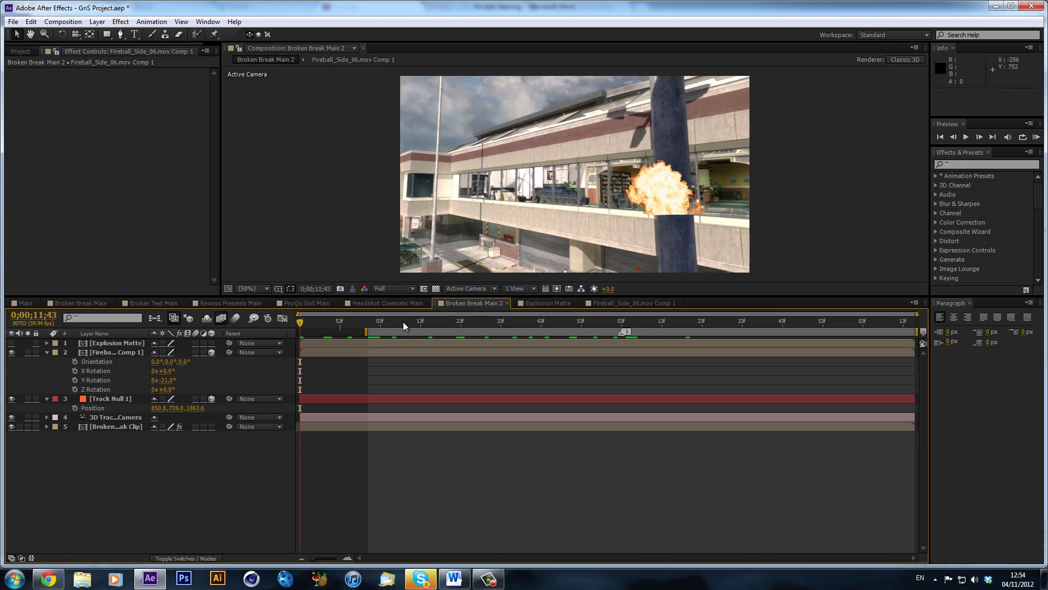
{"action": "left_click_drag", "start_coordinate": [403, 322], "coordinate": [416, 322]}
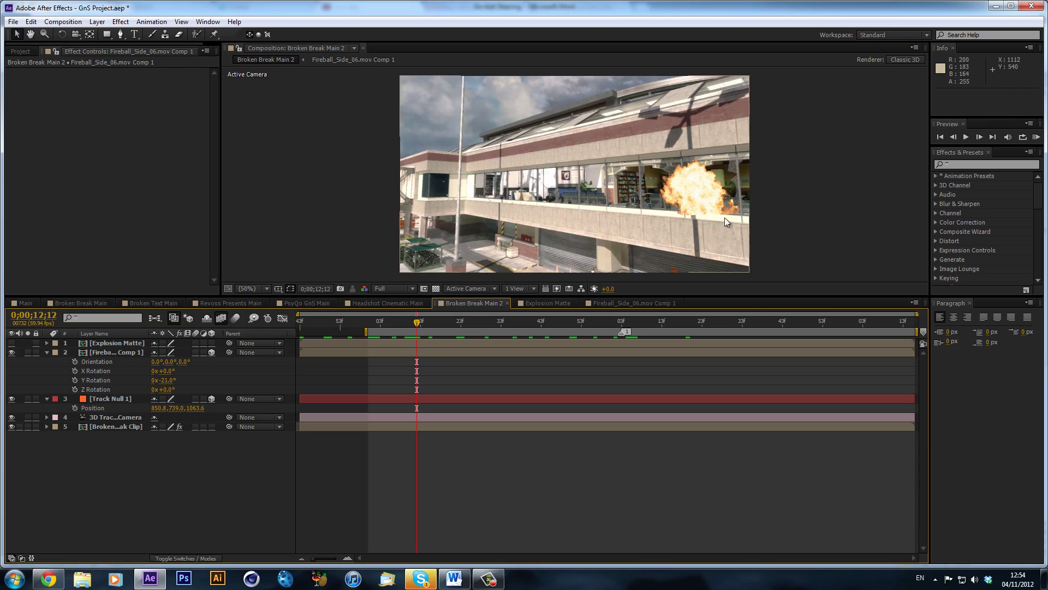
Step: Set the fireball composition's track matte to Alpha Inverted Matte using the Explosion Matte layer
{"action": "left_click", "coordinate": [118, 344]}
{"action": "left_click", "coordinate": [129, 353]}
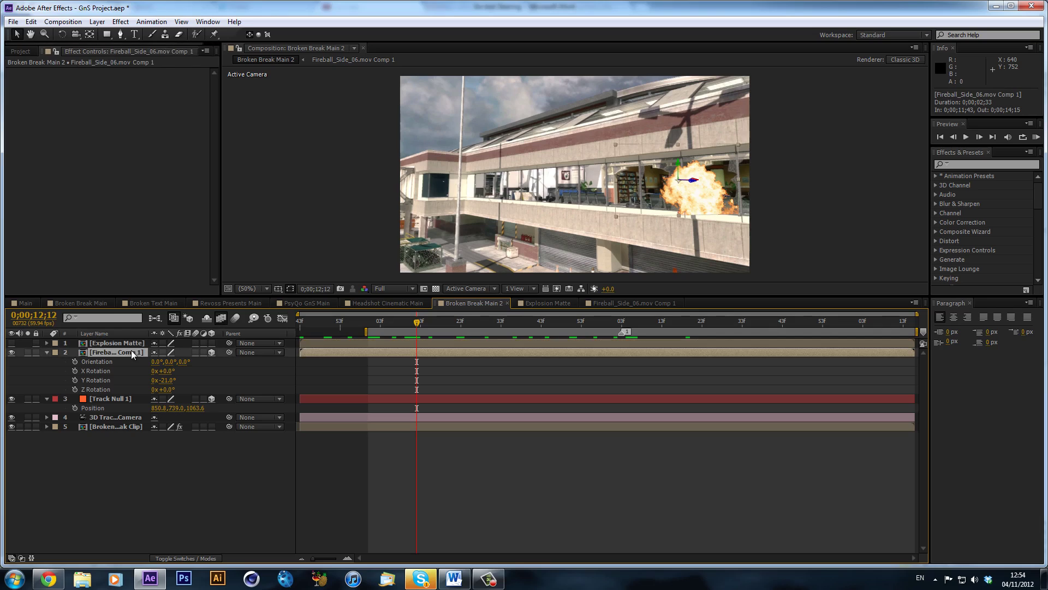
{"action": "left_click", "coordinate": [11, 343]}
{"action": "left_click", "coordinate": [12, 343]}
{"action": "key", "text": "F4"}
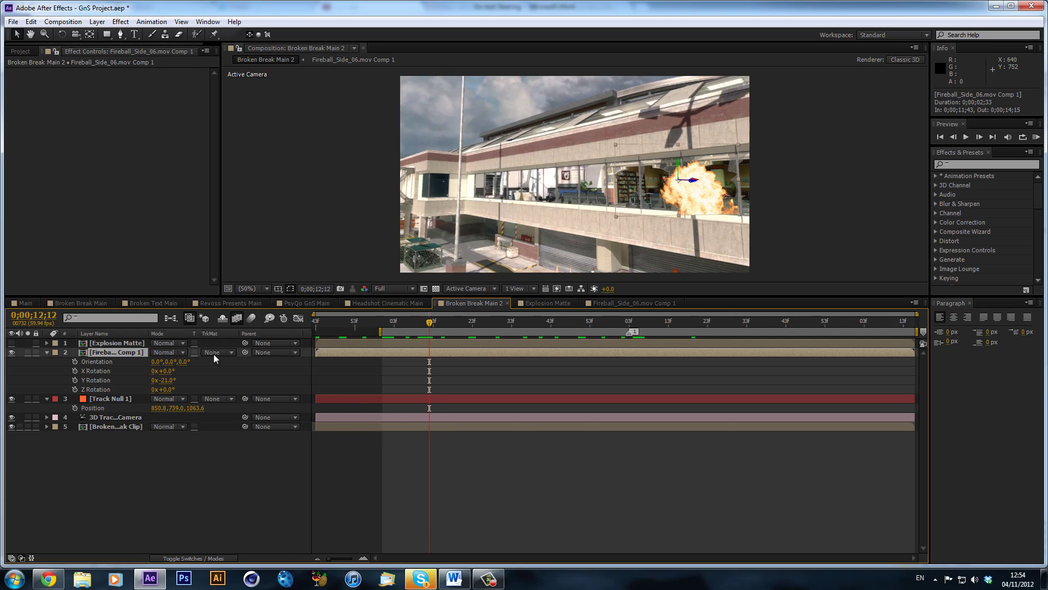
{"action": "left_click", "coordinate": [220, 352]}
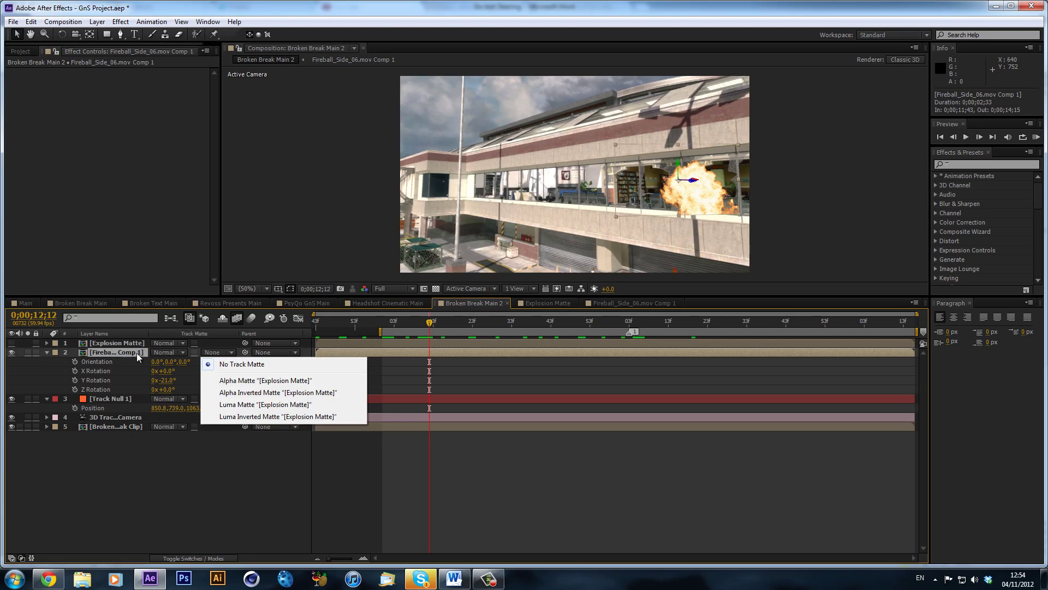
{"action": "left_click", "coordinate": [287, 394]}
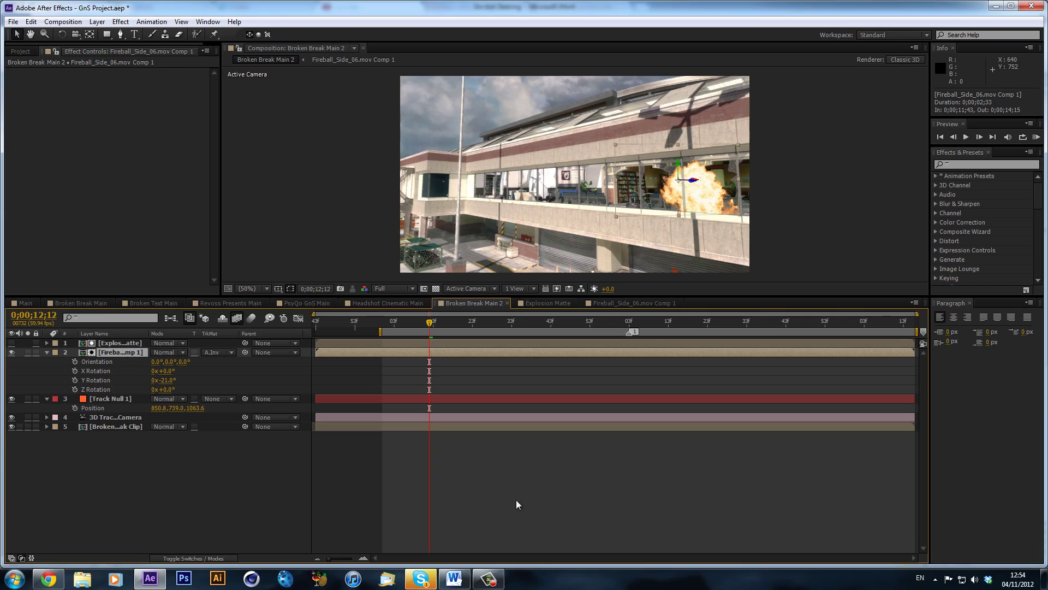
{"action": "left_click", "coordinate": [490, 487]}
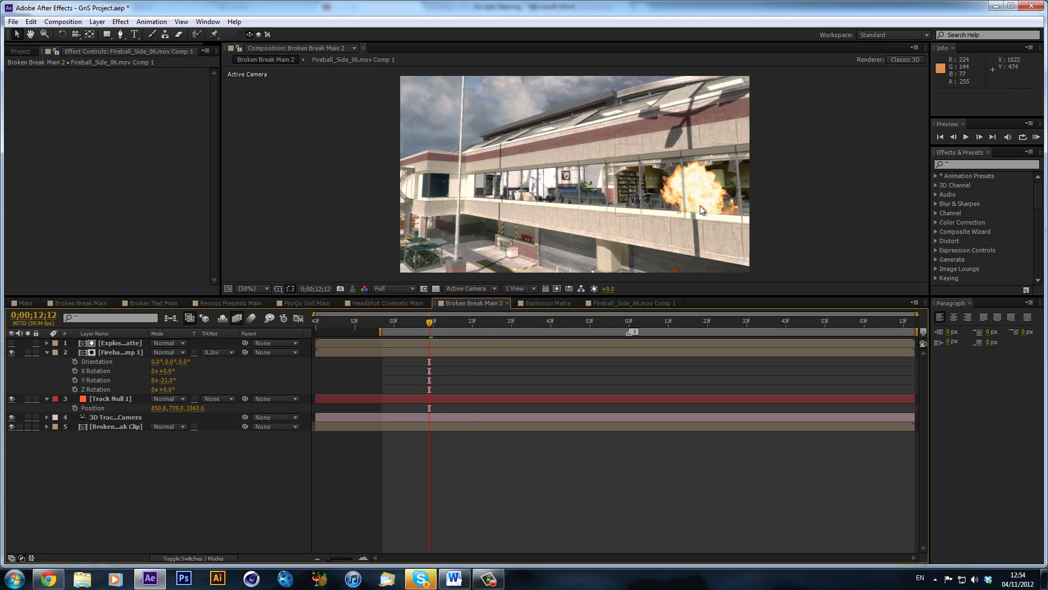
Step: Reposition the fireball in 3D to about 886, 445, 1077 and duplicate it together with its Explosion Matte layer
{"action": "left_click", "coordinate": [683, 164]}
{"action": "left_click_drag", "start_coordinate": [678, 158], "coordinate": [673, 136]}
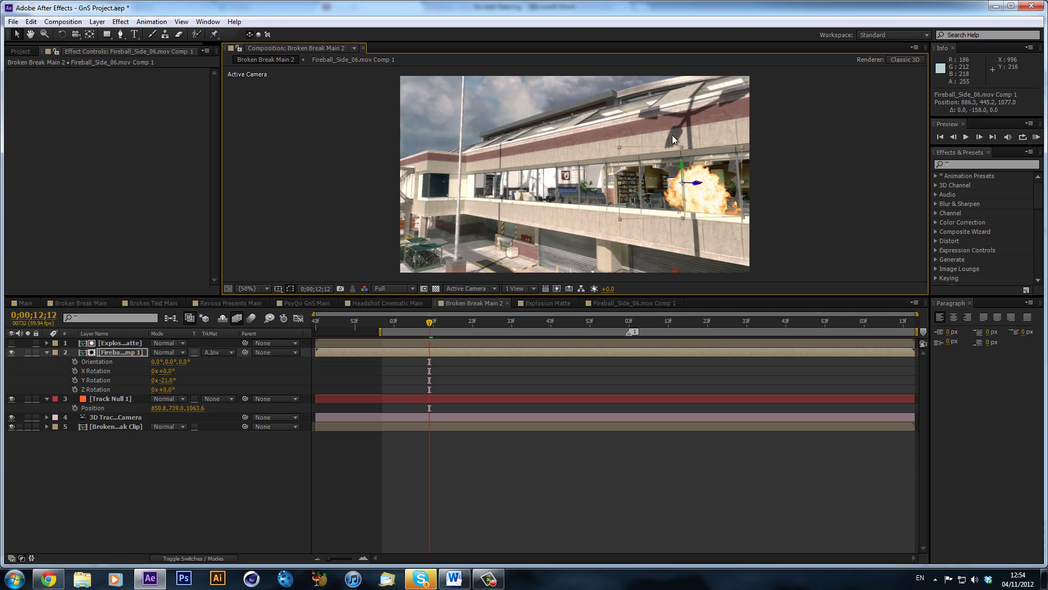
{"action": "left_click", "coordinate": [47, 353]}
{"action": "left_click", "coordinate": [135, 345], "text": "shift"}
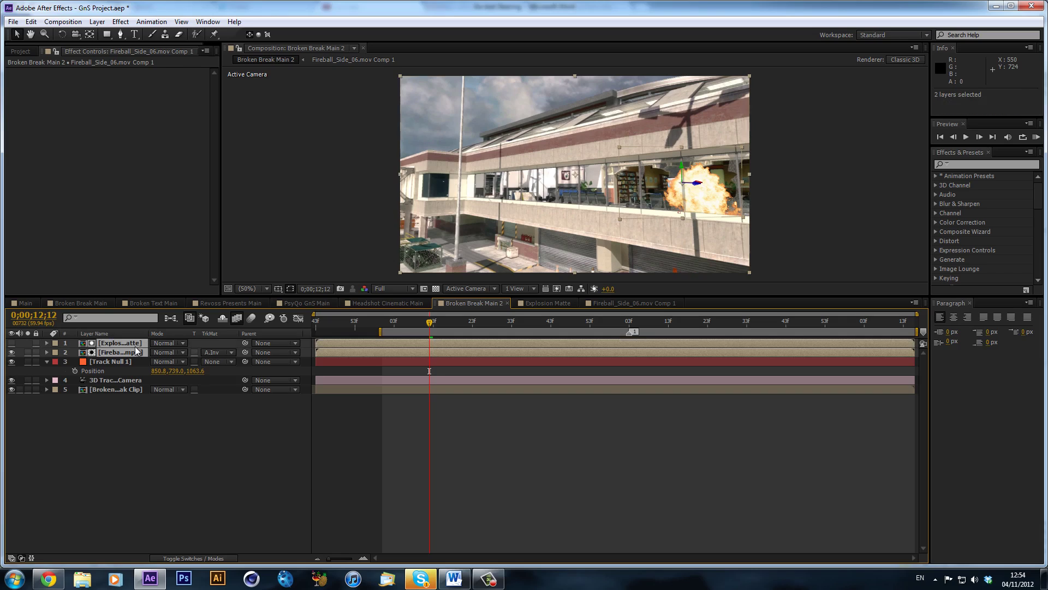
{"action": "key", "text": "ctrl+d"}
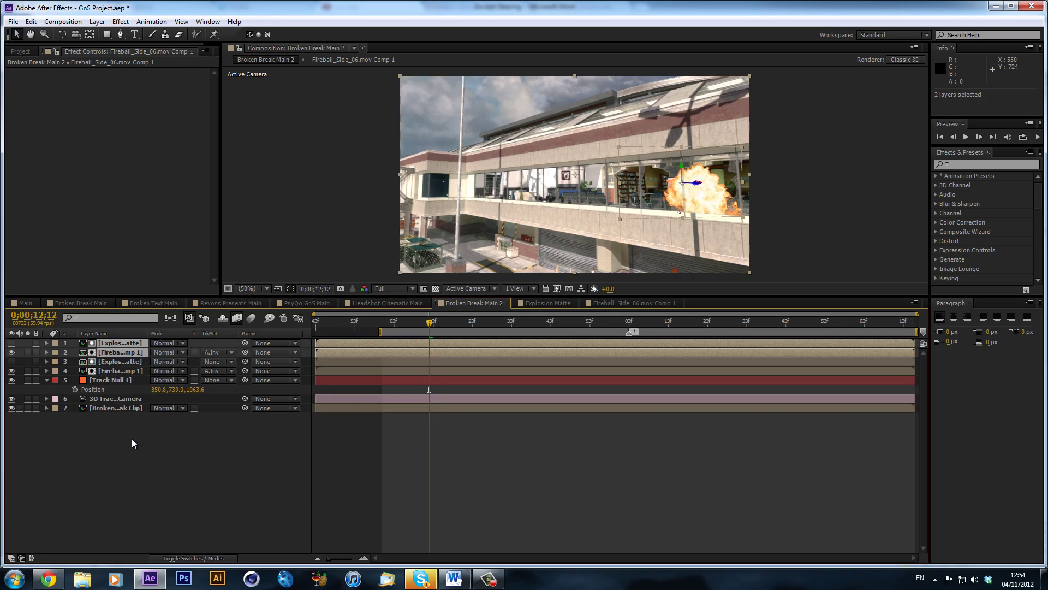
Step: Try to move the duplicated fireball together with its Explosion Matte further along the window row
{"action": "left_click", "coordinate": [132, 438]}
{"action": "left_click", "coordinate": [134, 352]}
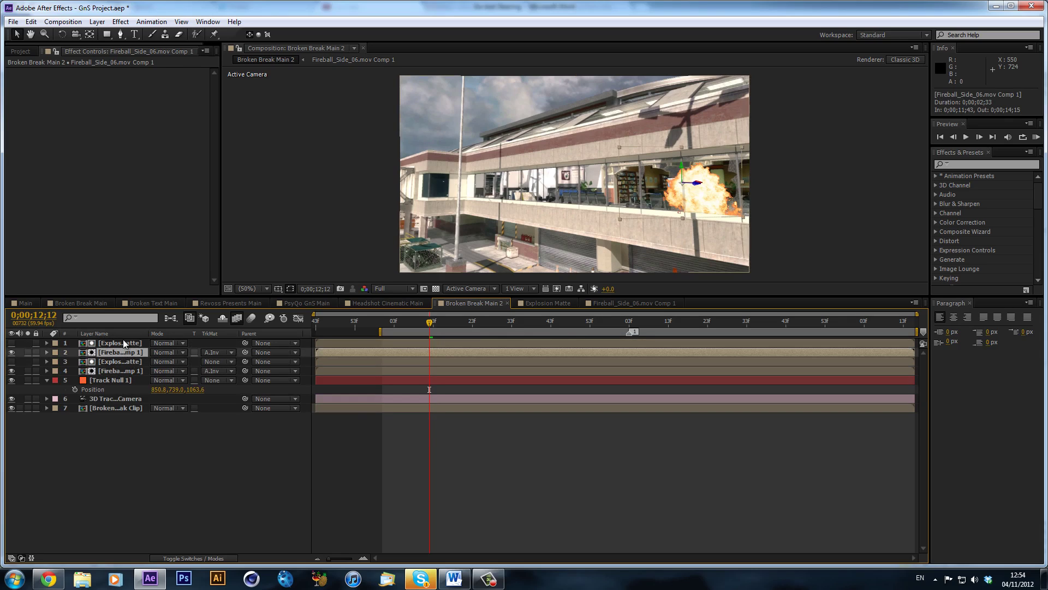
{"action": "left_click", "coordinate": [126, 343], "text": "shift"}
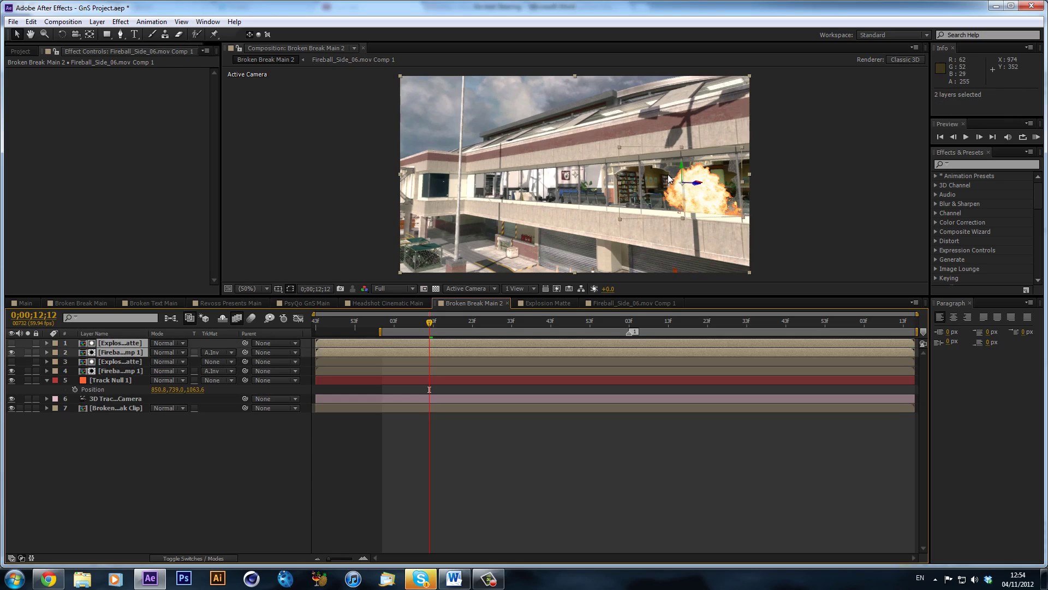
{"action": "left_click_drag", "start_coordinate": [705, 185], "coordinate": [510, 59]}
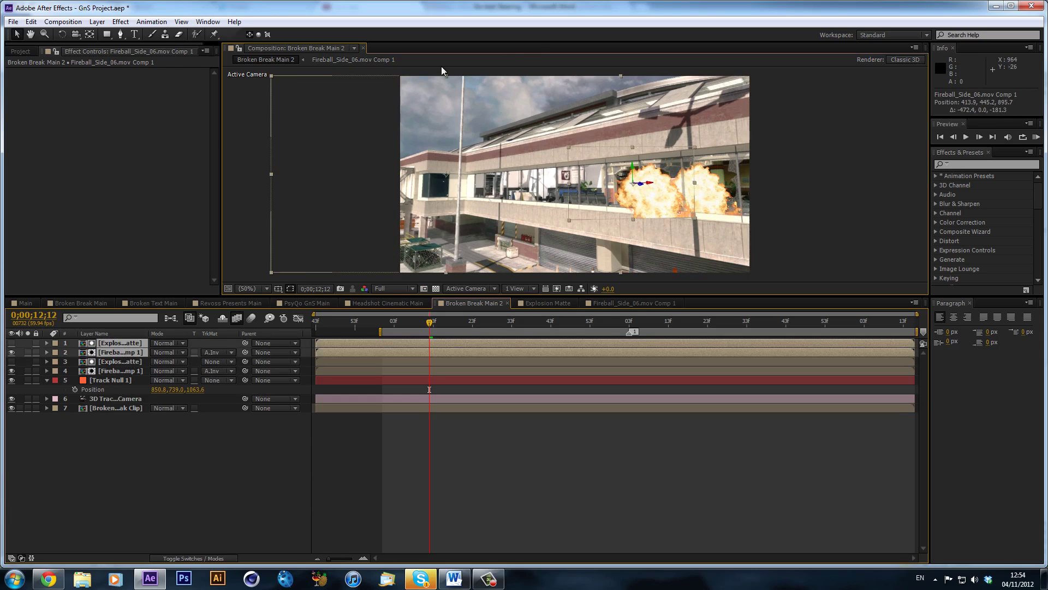
{"action": "left_click", "coordinate": [11, 343]}
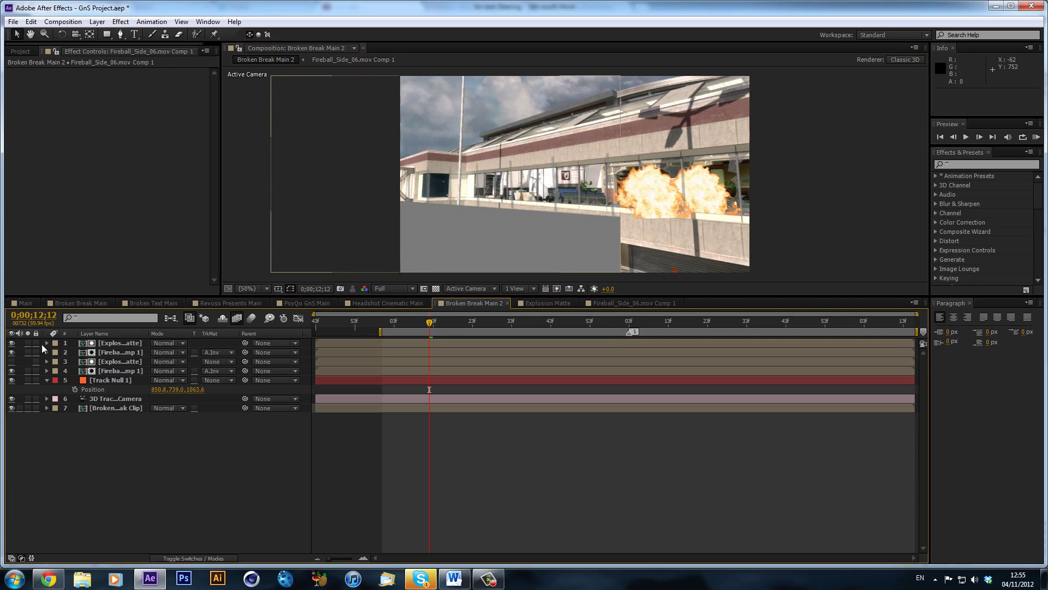
{"action": "left_click", "coordinate": [13, 344]}
{"action": "key", "text": "ctrl+z"}
{"action": "key", "text": "ctrl+z"}
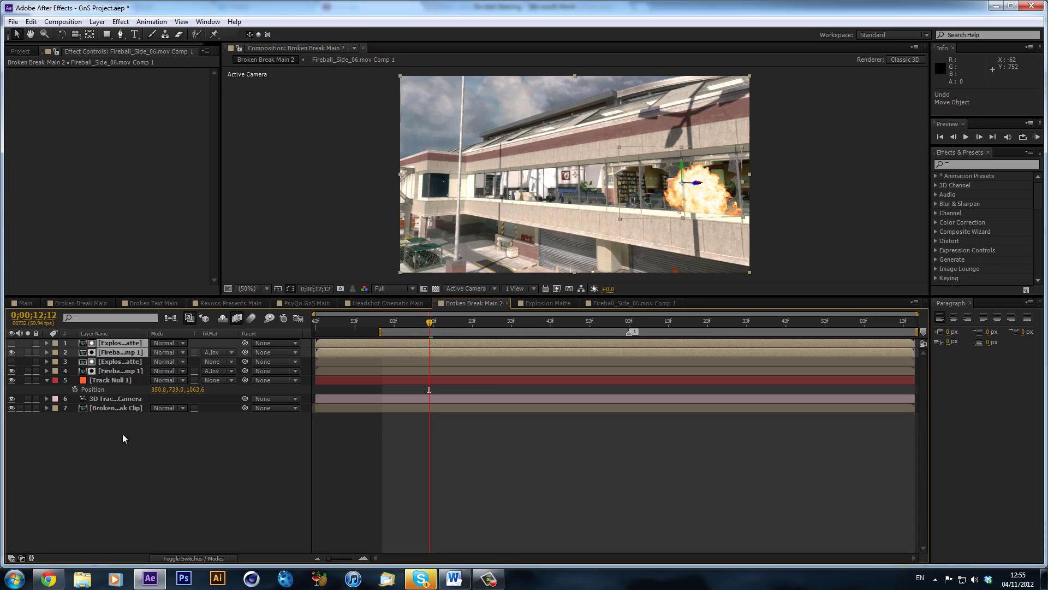
Step: Move only the duplicated fireball to about 474, 445, 928 and apply Turbulent Displace with Amount 49 and Evolution 91°
{"action": "left_click", "coordinate": [123, 353]}
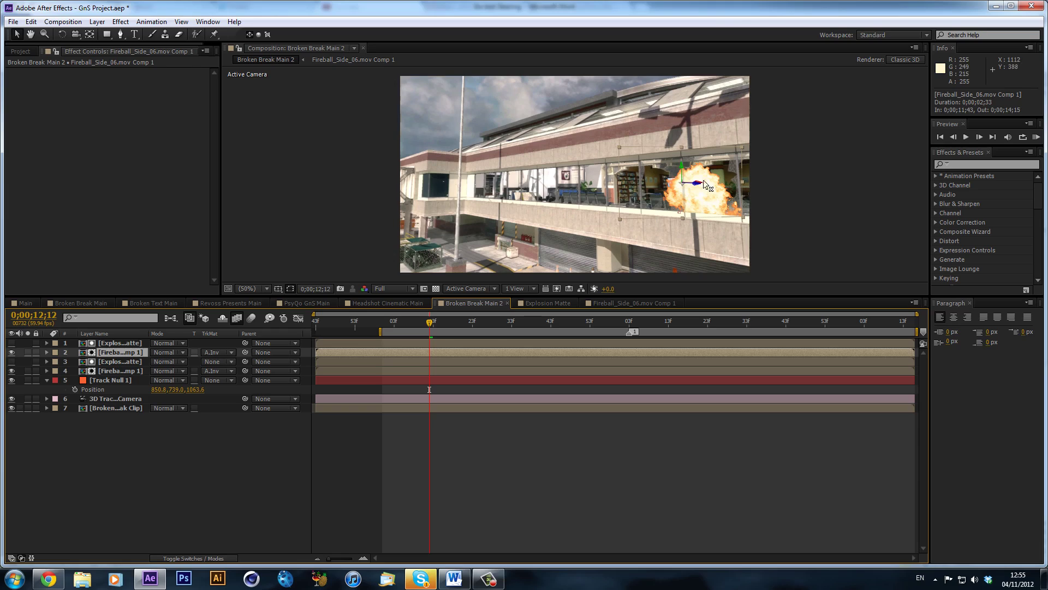
{"action": "left_click_drag", "start_coordinate": [676, 188], "coordinate": [646, 192]}
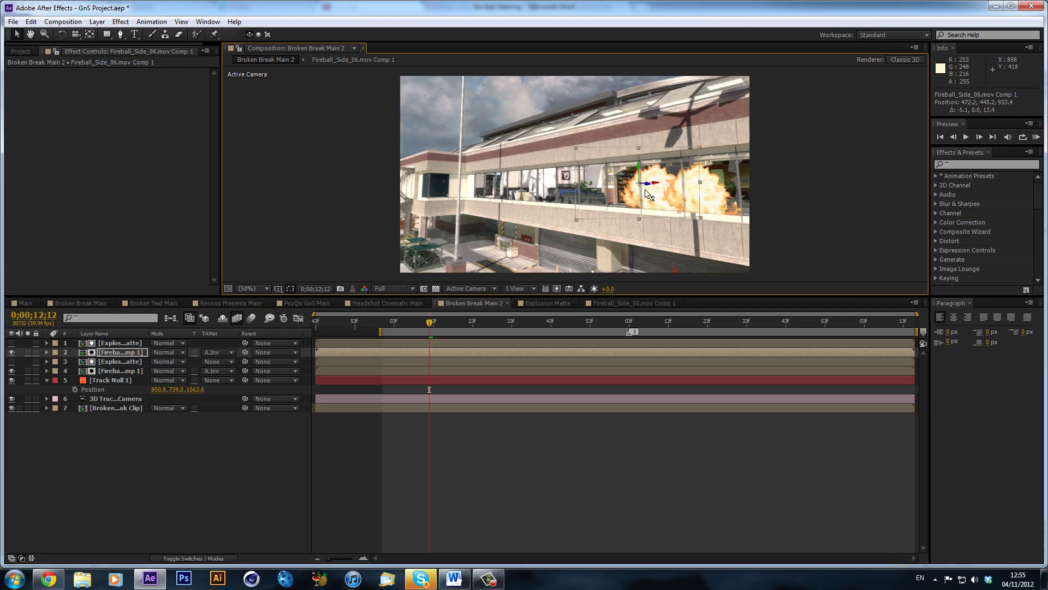
{"action": "left_click", "coordinate": [979, 165]}
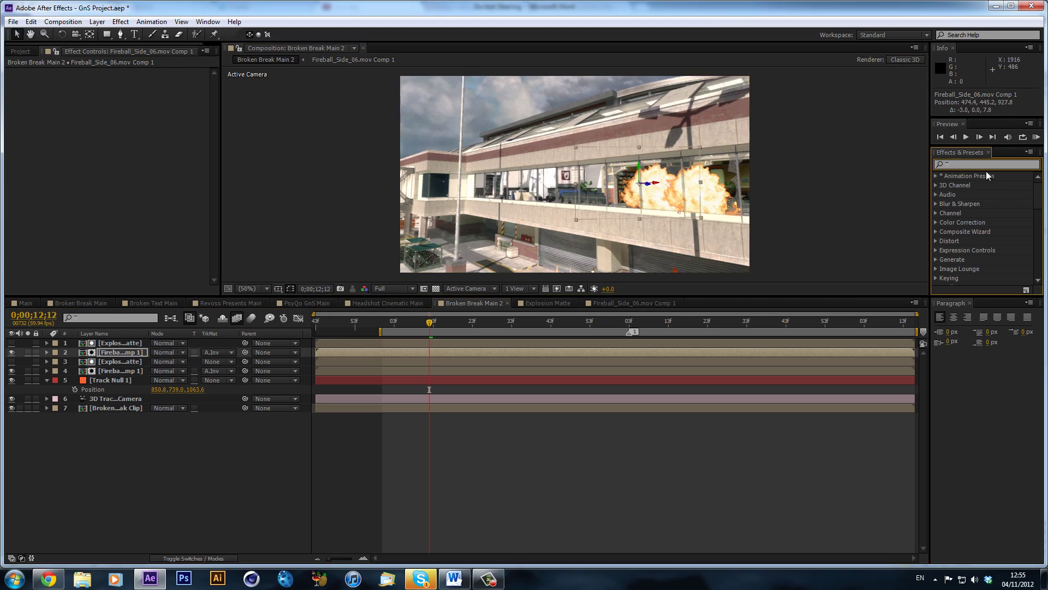
{"action": "type", "text": "turb"}
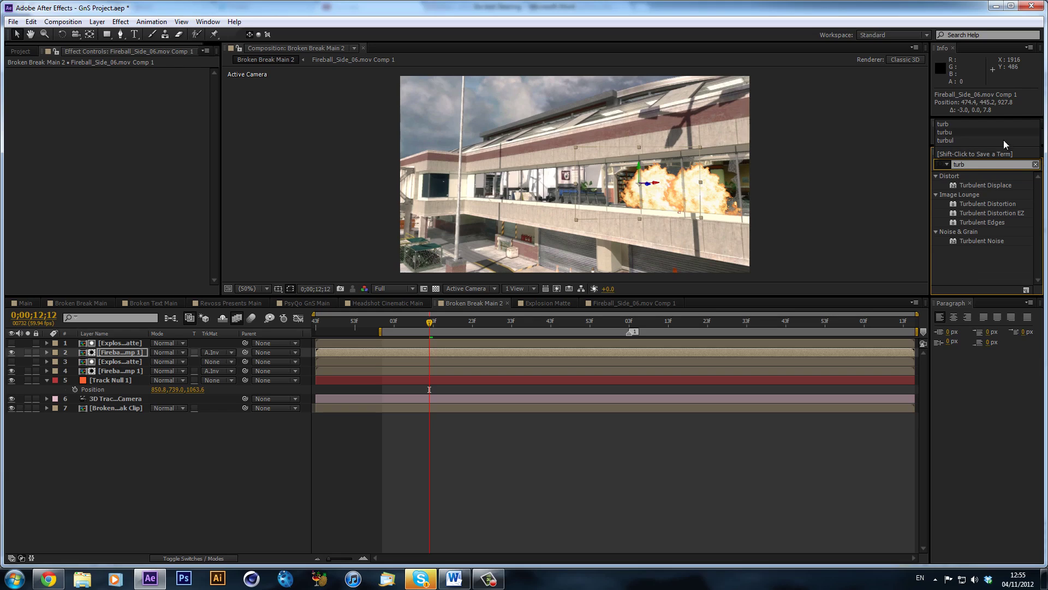
{"action": "left_click_drag", "start_coordinate": [1013, 187], "coordinate": [143, 358]}
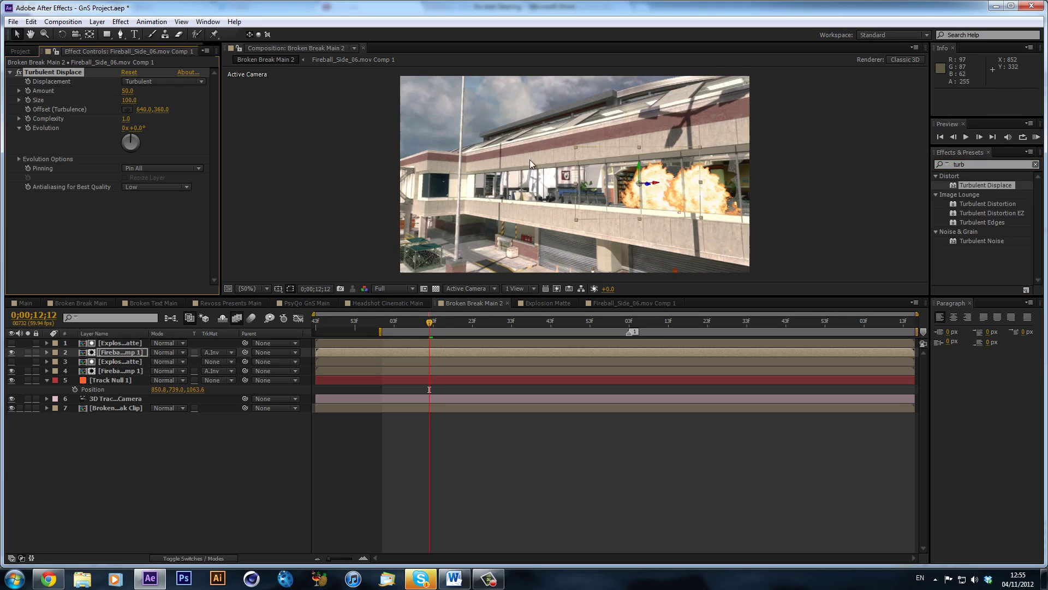
{"action": "left_click_drag", "start_coordinate": [164, 167], "coordinate": [163, 149]}
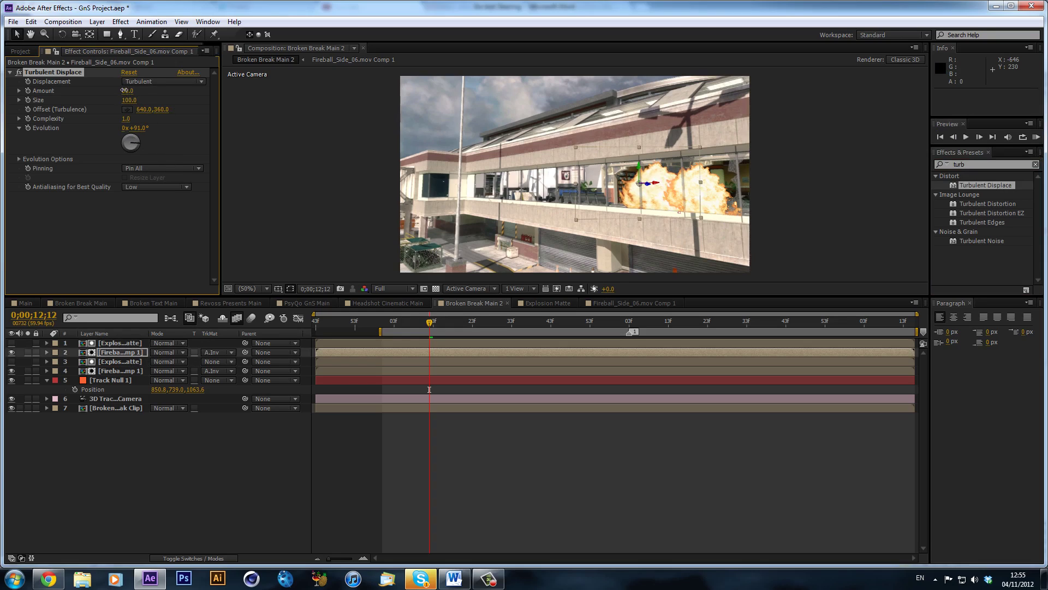
{"action": "left_click", "coordinate": [505, 470]}
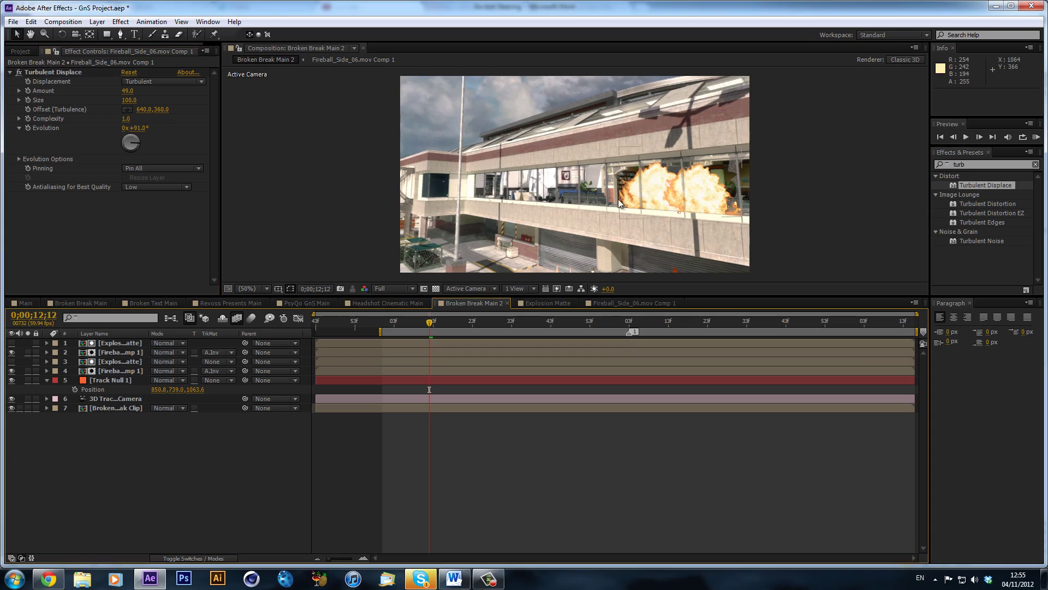
Step: Duplicate the displaced fireball composition and its Explosion Matte layer to make a third explosion pair
{"action": "left_click", "coordinate": [135, 354]}
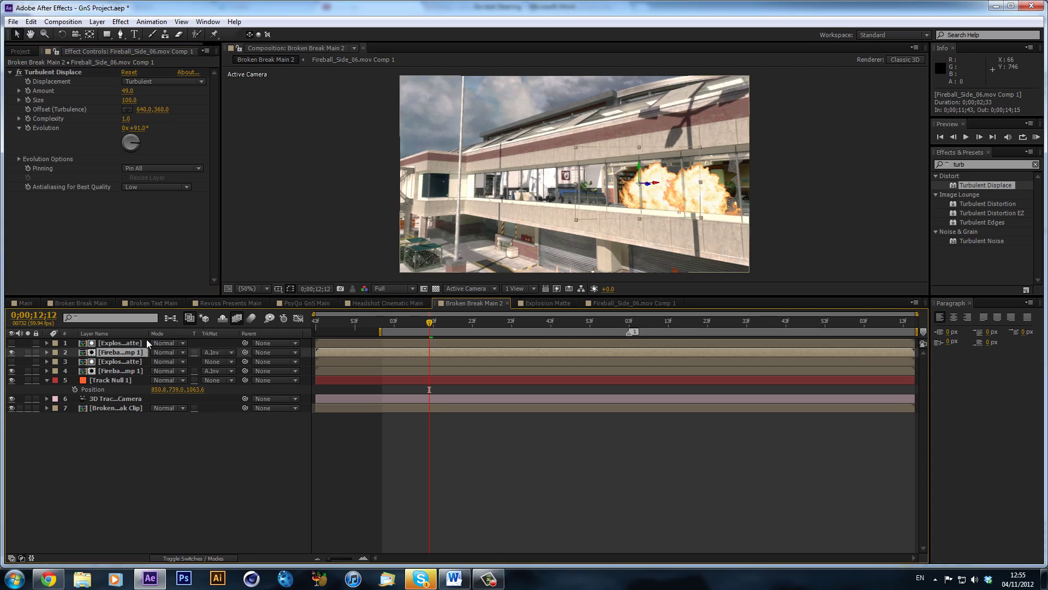
{"action": "left_click", "coordinate": [144, 343], "text": "ctrl"}
{"action": "key", "text": "ctrl+d"}
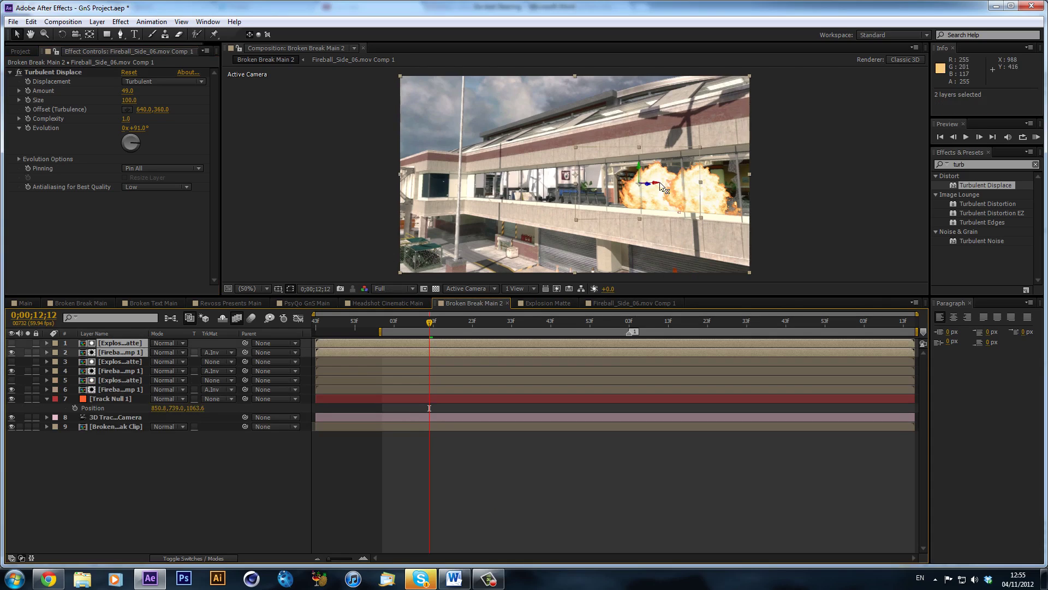
Step: Try to move the third fireball and its matte together along the windows to about -2, 445, 745
{"action": "left_click_drag", "start_coordinate": [555, 191], "coordinate": [520, 185]}
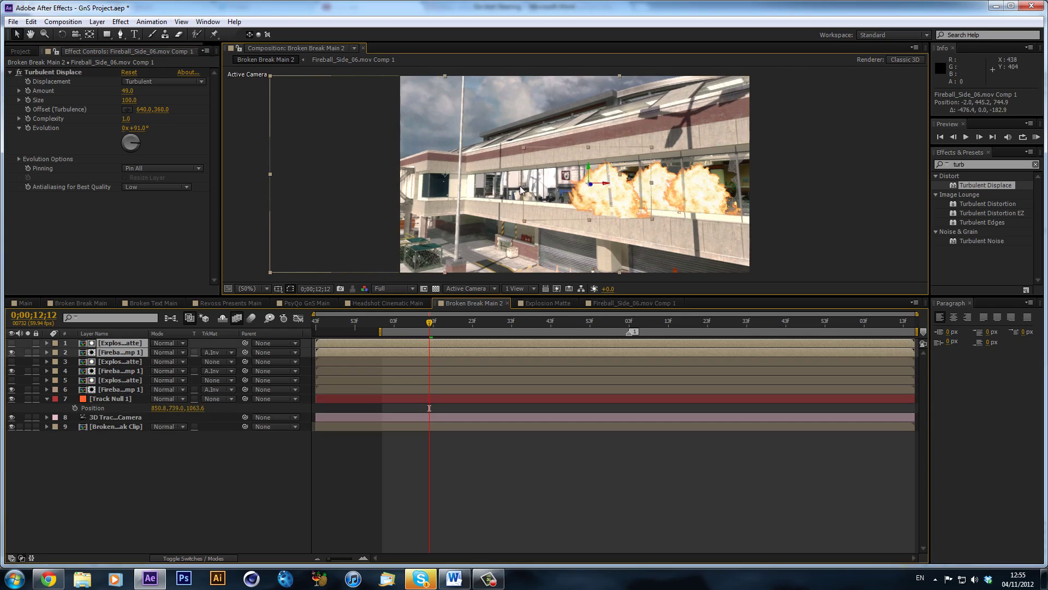
{"action": "key", "text": "ctrl+z"}
{"action": "left_click_drag", "start_coordinate": [657, 187], "coordinate": [487, 249]}
{"action": "key", "text": "ctrl+z"}
{"action": "key", "text": "ctrl+z"}
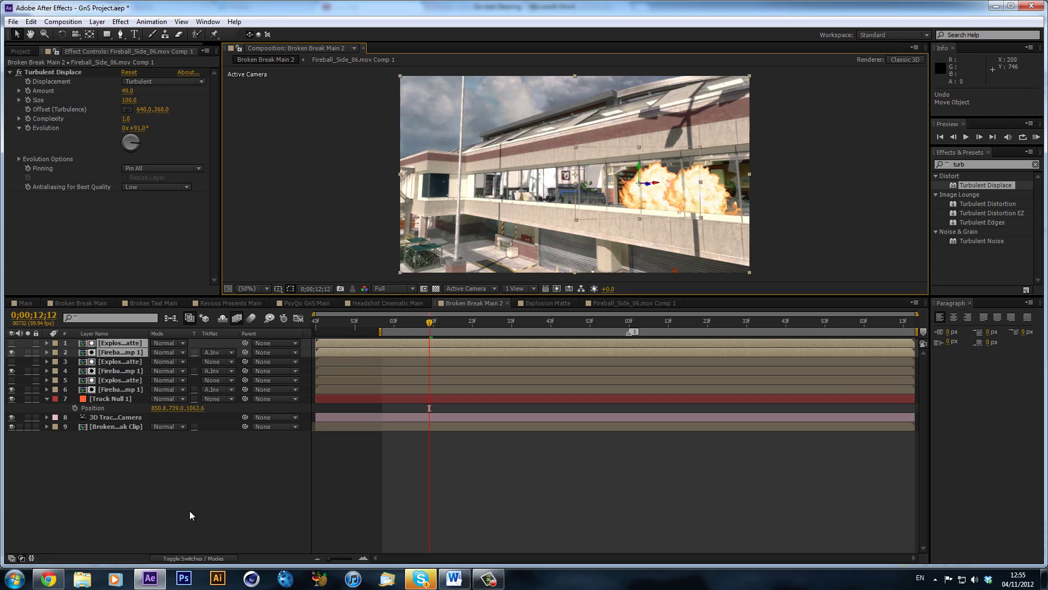
Step: Move only the third fireball to about 86, 445, 786 and set its Turbulent Displace to Amount 58, Size 71 and Evolution -68°
{"action": "left_click", "coordinate": [120, 353]}
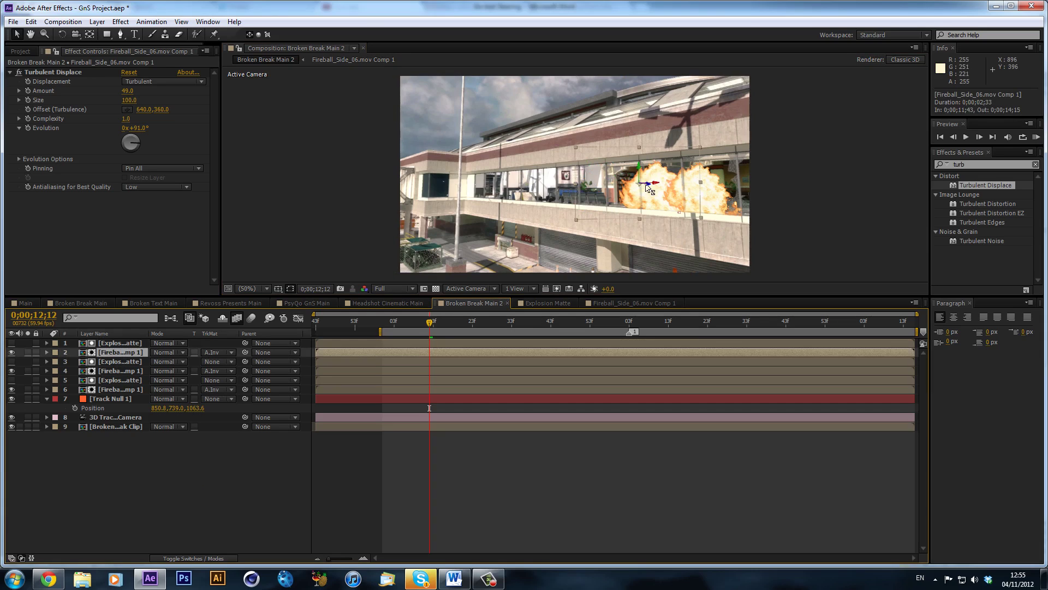
{"action": "left_click_drag", "start_coordinate": [660, 187], "coordinate": [587, 221]}
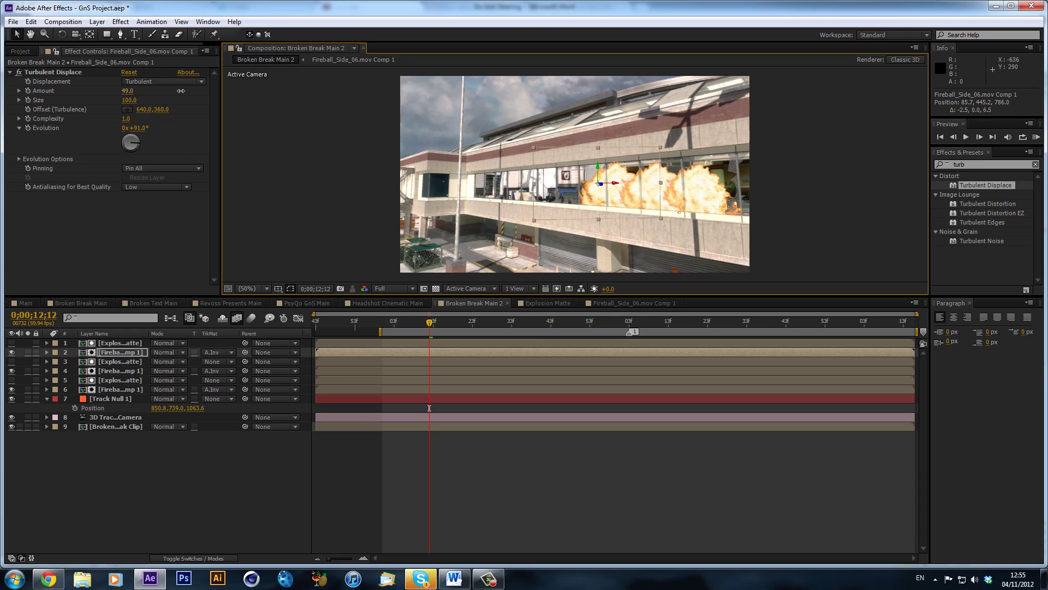
{"action": "left_click", "coordinate": [170, 113]}
{"action": "key", "text": "ctrl+z"}
{"action": "left_click_drag", "start_coordinate": [136, 145], "coordinate": [107, 136]}
{"action": "left_click_drag", "start_coordinate": [130, 100], "coordinate": [124, 104]}
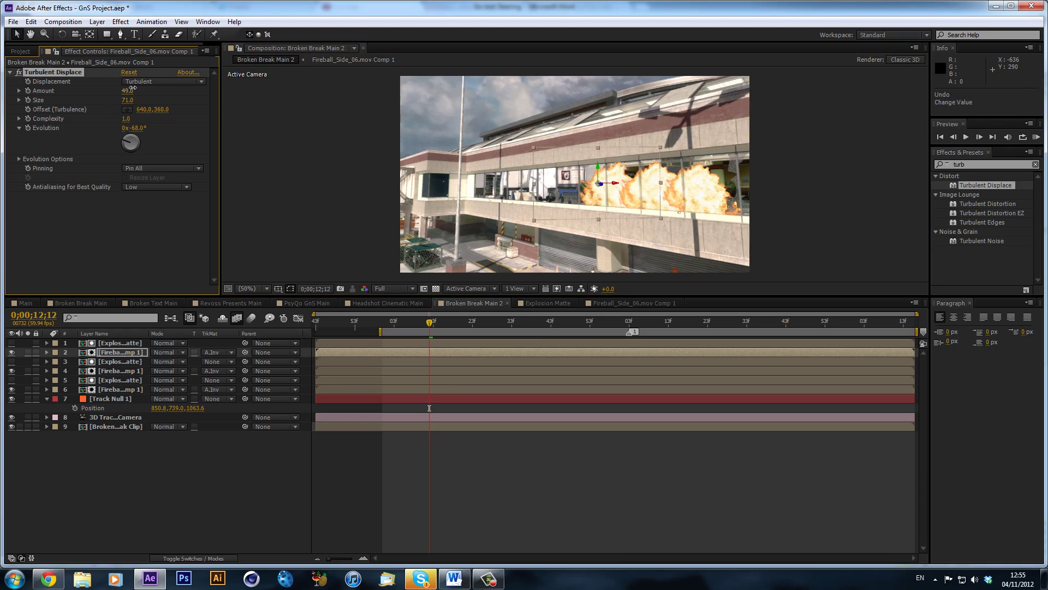
{"action": "left_click", "coordinate": [512, 444]}
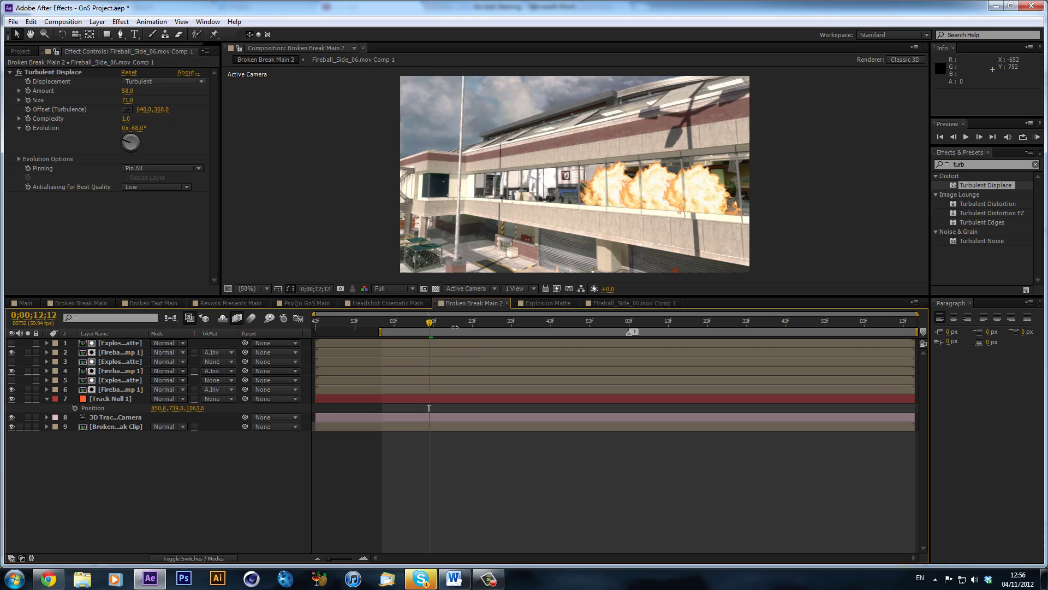
Step: Preview the three fireballs at different times and compare them with the finished Broken Break Main composition
{"action": "left_click_drag", "start_coordinate": [463, 321], "coordinate": [758, 323]}
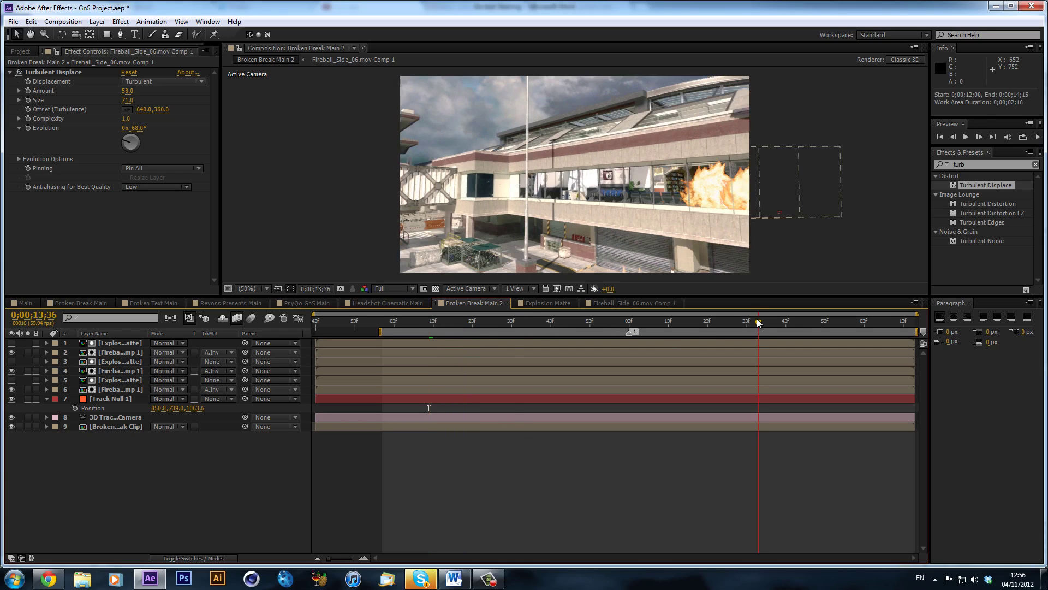
{"action": "left_click", "coordinate": [366, 346]}
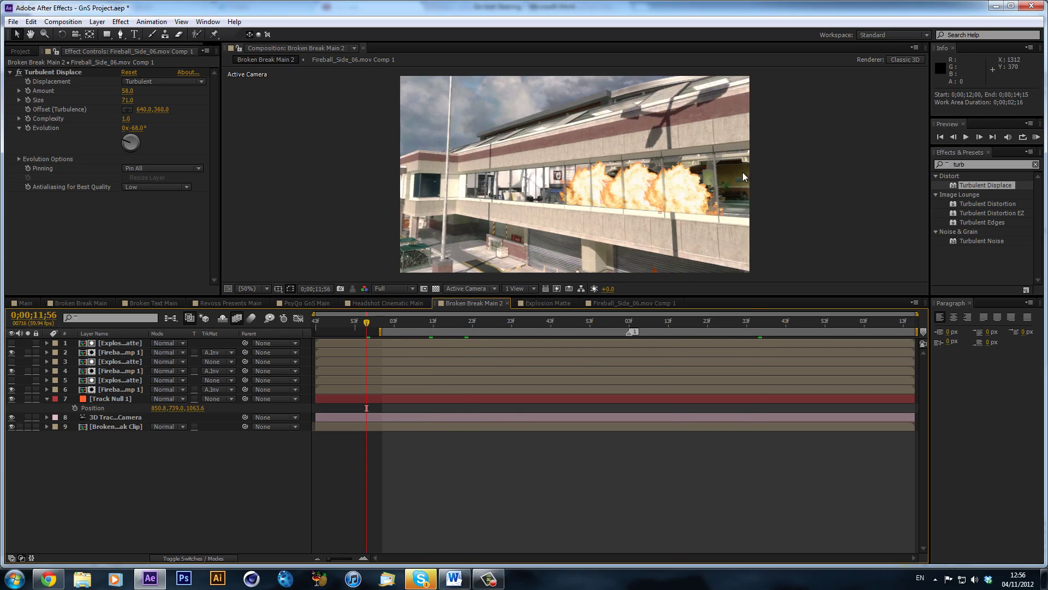
{"action": "left_click", "coordinate": [105, 304]}
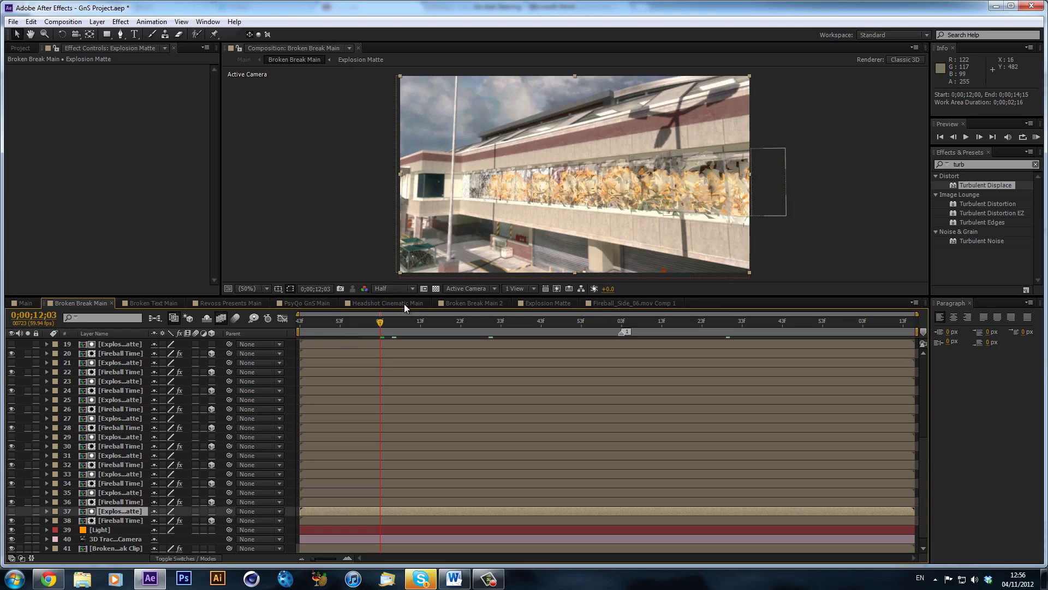
{"action": "left_click", "coordinate": [459, 301]}
{"action": "left_click_drag", "start_coordinate": [407, 323], "coordinate": [429, 322]}
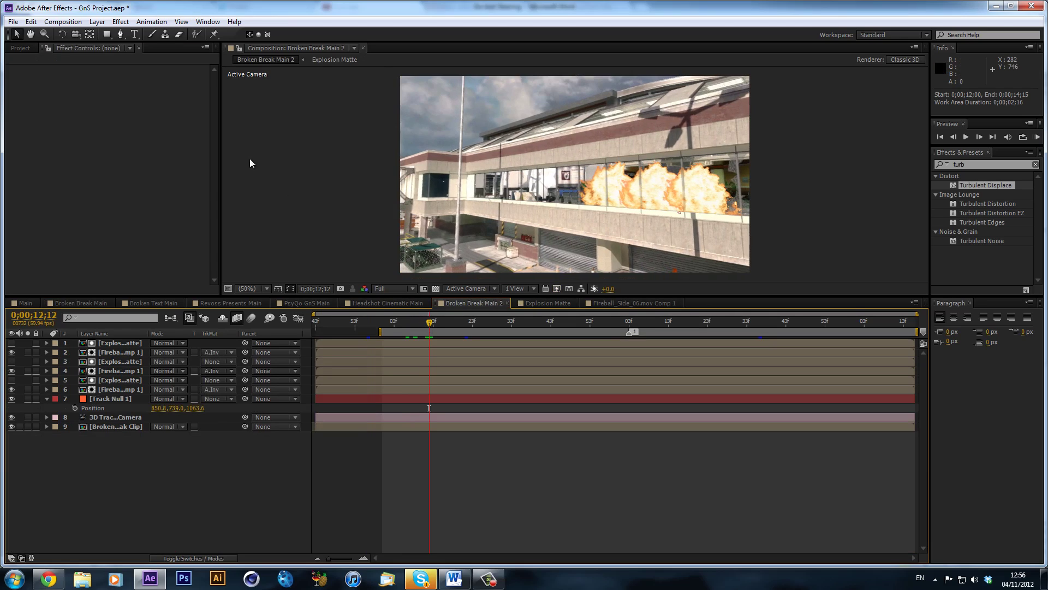
Step: Add a new adjustment layer to Broken Break Main 2 and rename it Explosion Glow
{"action": "left_click", "coordinate": [97, 21]}
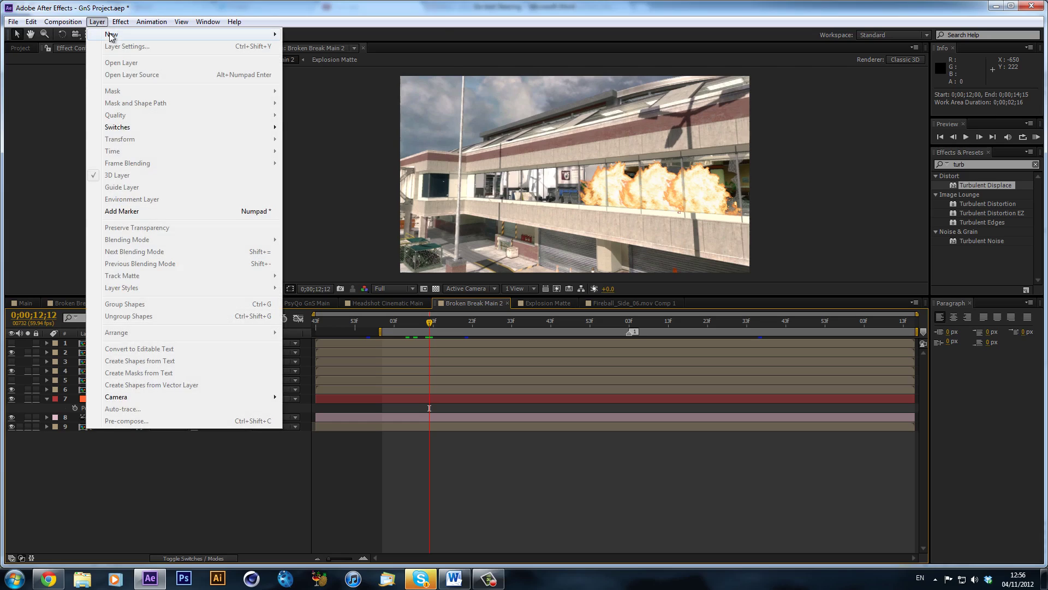
{"action": "mouse_move", "coordinate": [112, 35]}
{"action": "left_click", "coordinate": [340, 106]}
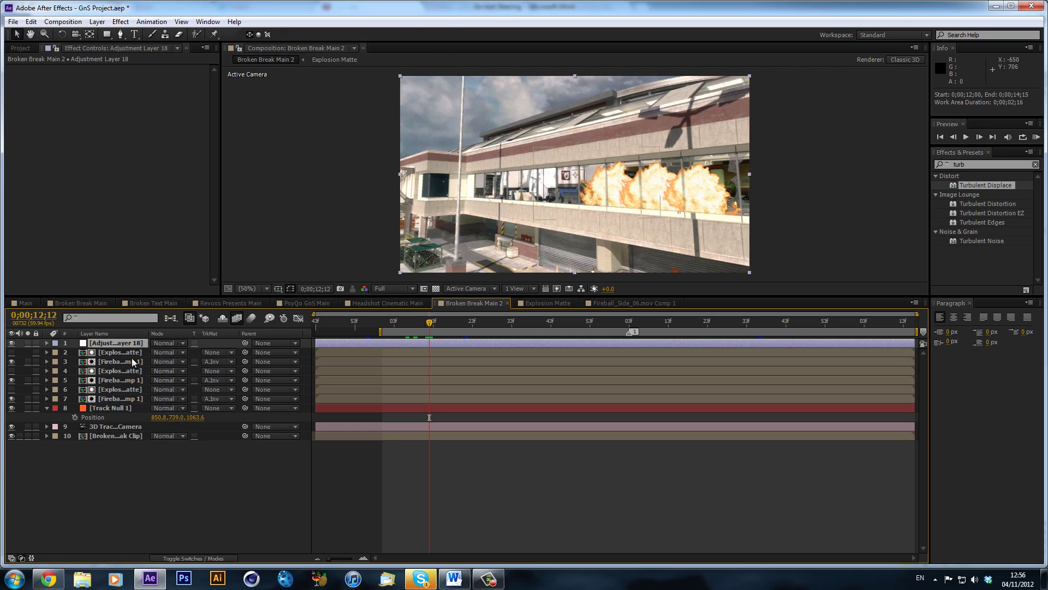
{"action": "key", "text": "Return"}
{"action": "type", "text": "Expl"}
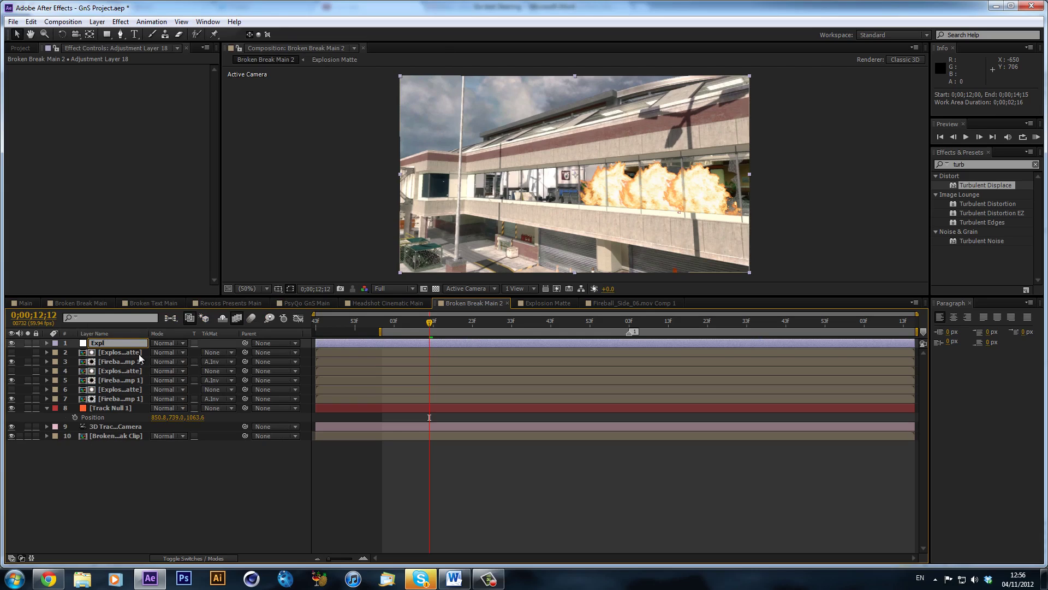
{"action": "type", "text": "osion Glow"}
{"action": "key", "text": "Return"}
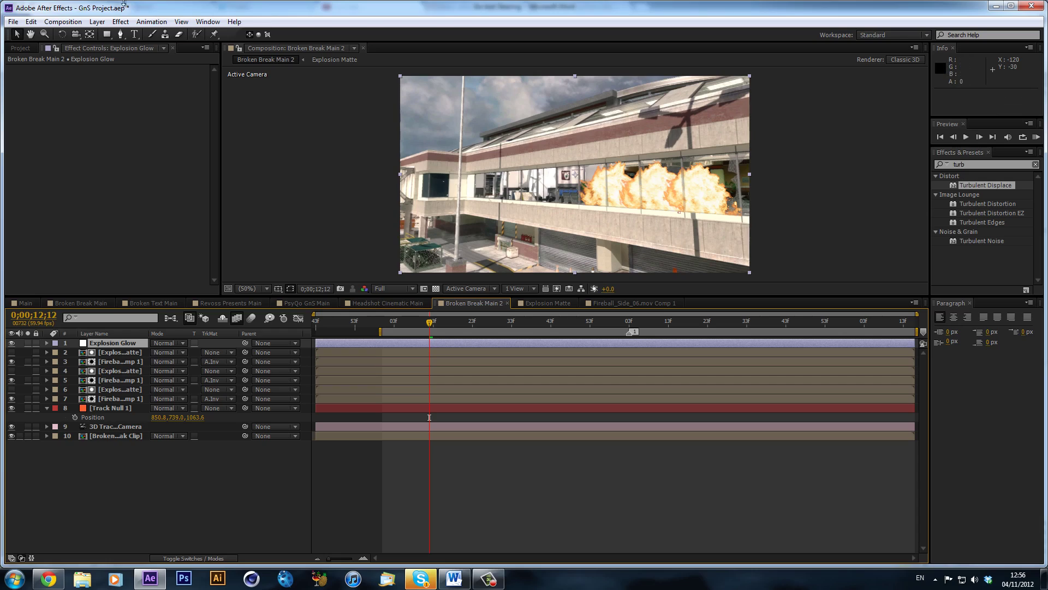
Step: Draw a four-point Pen mask on the Explosion Glow layer enclosing the fireballs and the surrounding window strip
{"action": "left_click", "coordinate": [120, 33]}
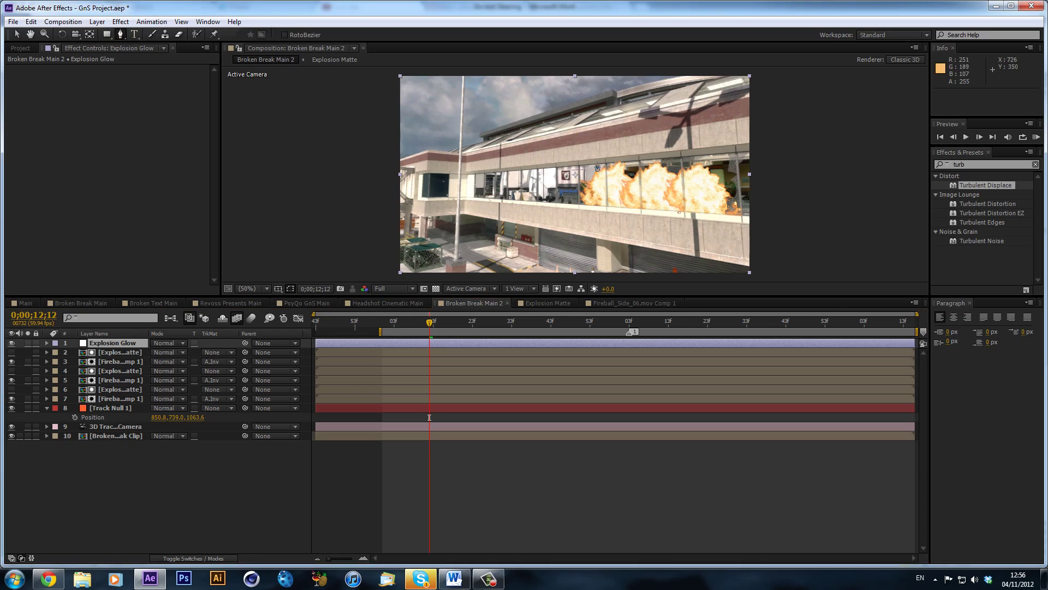
{"action": "left_click", "coordinate": [580, 155]}
{"action": "left_click", "coordinate": [739, 137]}
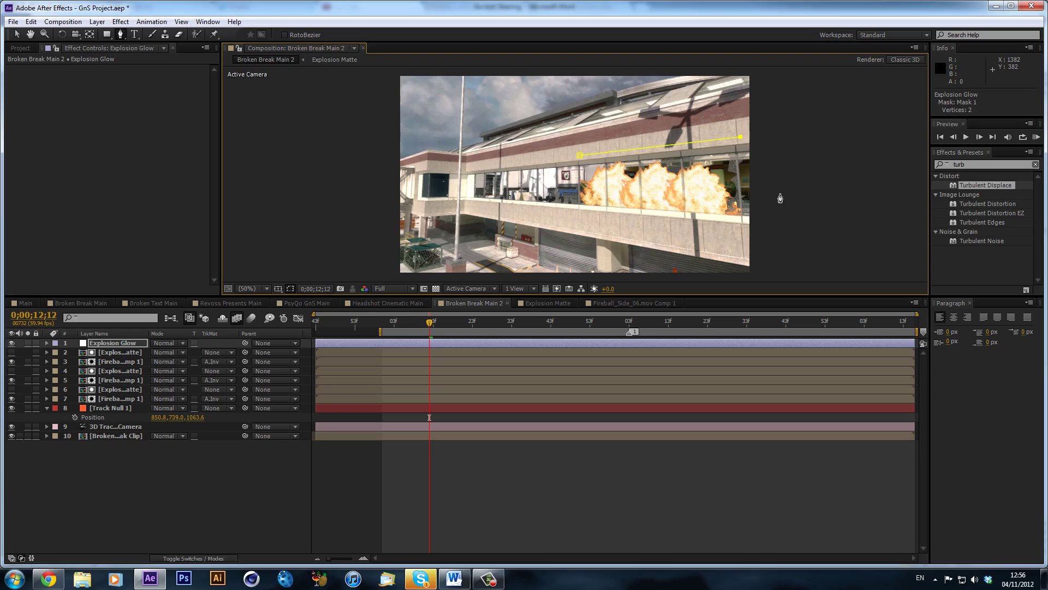
{"action": "left_click", "coordinate": [763, 221]}
{"action": "left_click", "coordinate": [584, 224]}
{"action": "left_click", "coordinate": [580, 156]}
{"action": "left_click_drag", "start_coordinate": [580, 156], "coordinate": [563, 156]}
{"action": "left_click_drag", "start_coordinate": [583, 224], "coordinate": [559, 218]}
{"action": "left_click_drag", "start_coordinate": [764, 222], "coordinate": [748, 236]}
Step: Search the effects and presets for glow and locate the Stylize Glow effect
{"action": "left_click", "coordinate": [963, 164]}
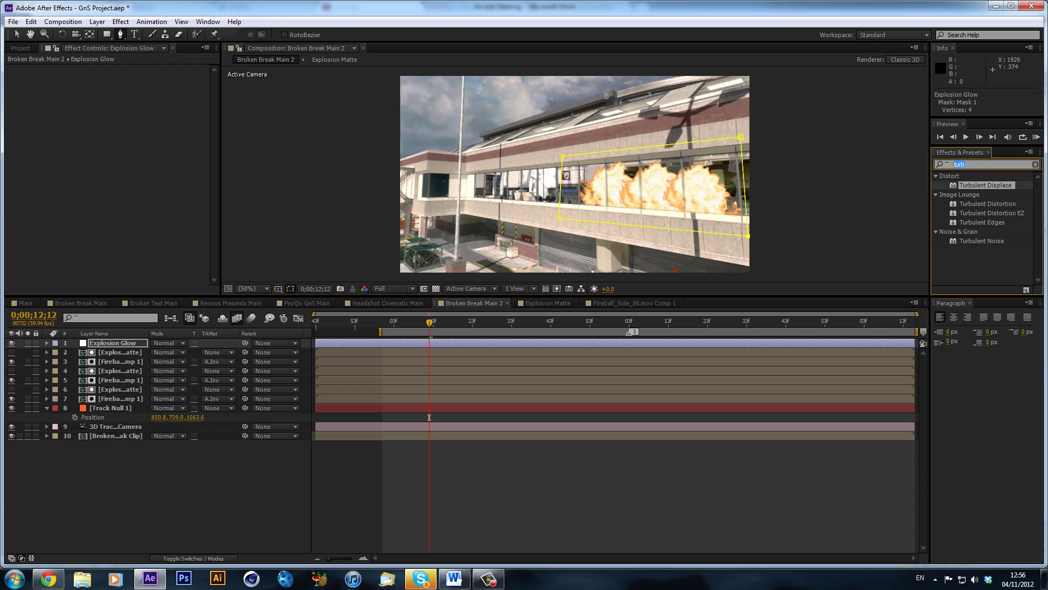
{"action": "type", "text": "glow"}
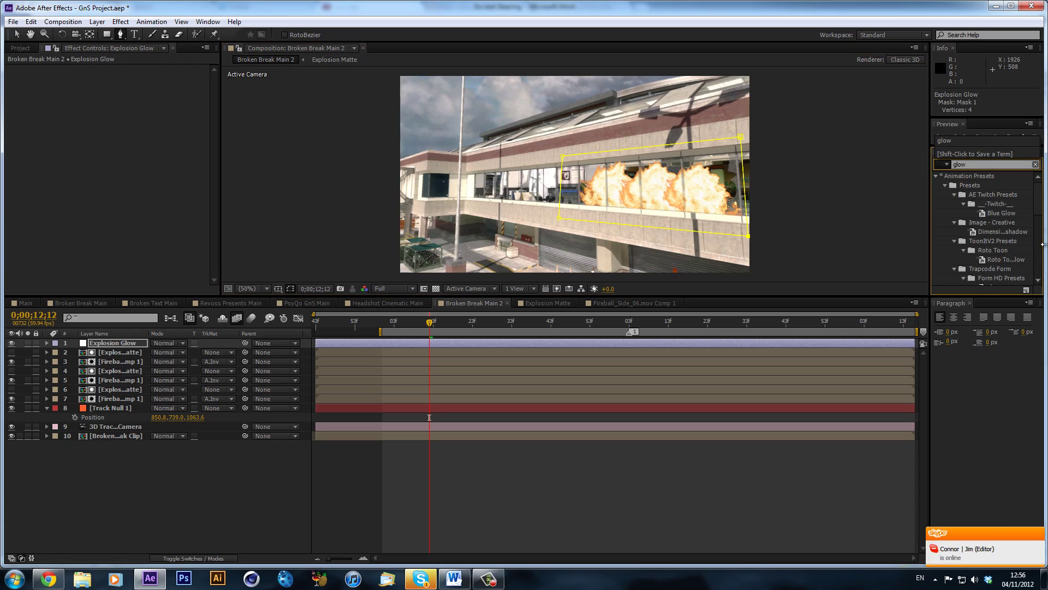
{"action": "scroll", "coordinate": [982, 230], "scroll_direction": "down", "scroll_amount": 5}
{"action": "left_click", "coordinate": [971, 264]}
{"action": "left_click", "coordinate": [972, 280], "text": "ctrl"}
{"action": "left_click_drag", "start_coordinate": [972, 280], "coordinate": [721, 281]}
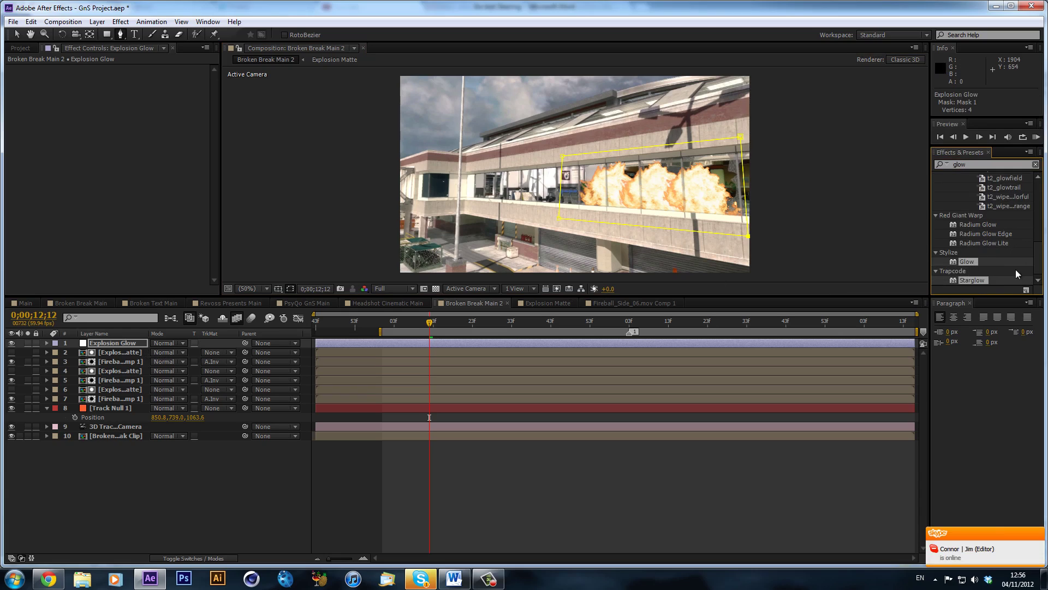
{"action": "left_click", "coordinate": [988, 266]}
{"action": "left_click", "coordinate": [966, 261]}
{"action": "left_click", "coordinate": [916, 274]}
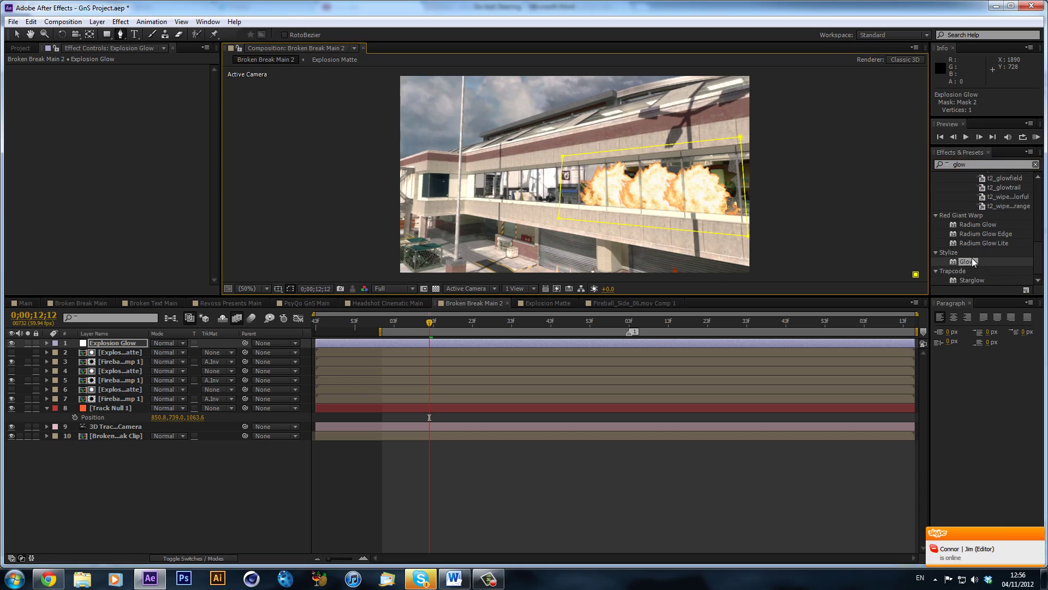
{"action": "key", "text": "ctrl+z"}
Step: Apply the Stylize Glow effect to the Explosion Glow layer and set Glow Intensity to 0.3
{"action": "left_click", "coordinate": [972, 262]}
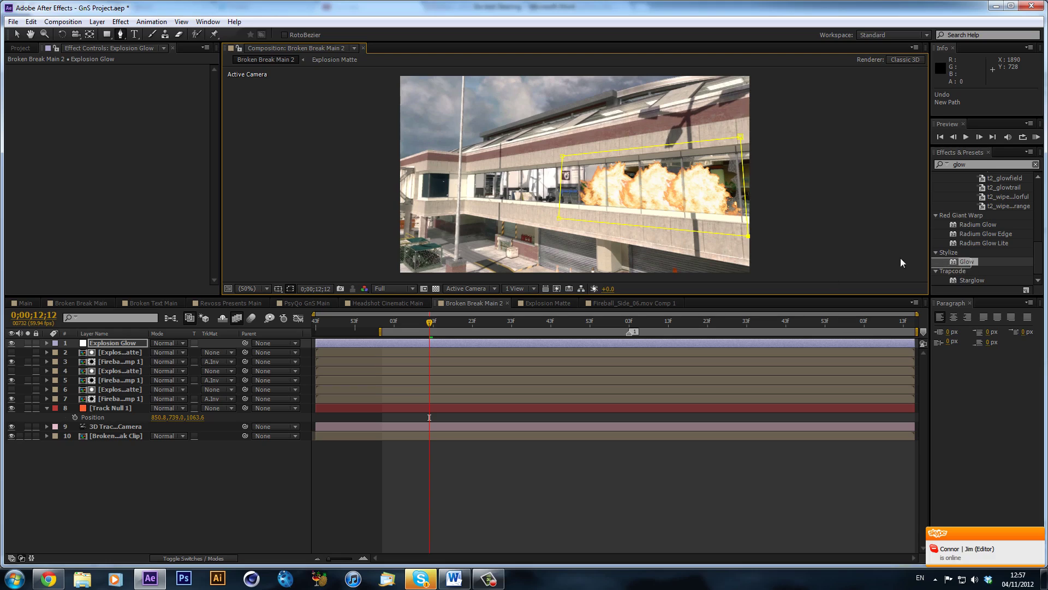
{"action": "left_click_drag", "start_coordinate": [981, 264], "coordinate": [121, 346]}
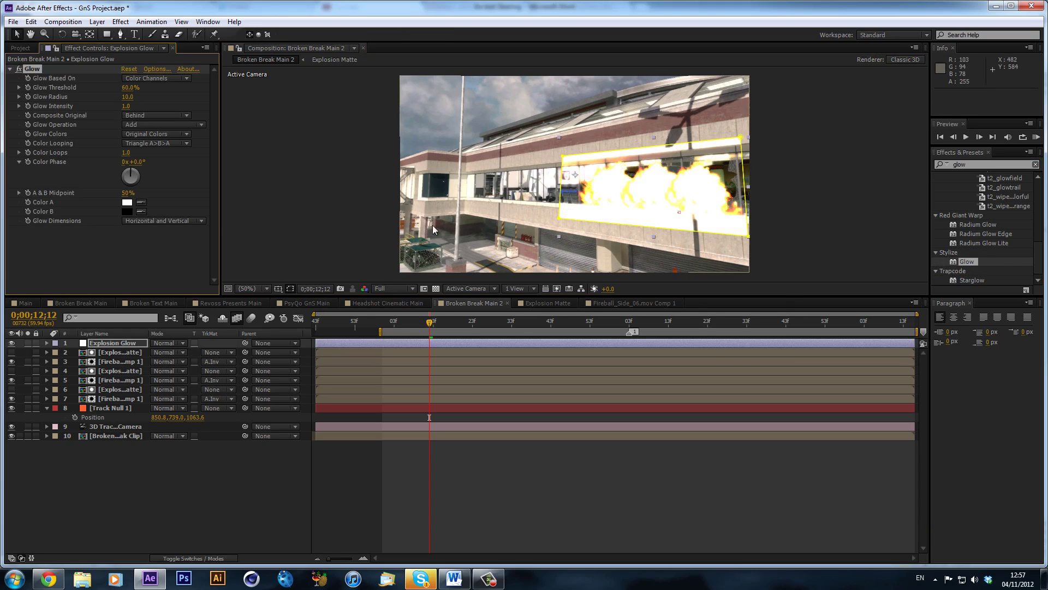
{"action": "left_click", "coordinate": [125, 106]}
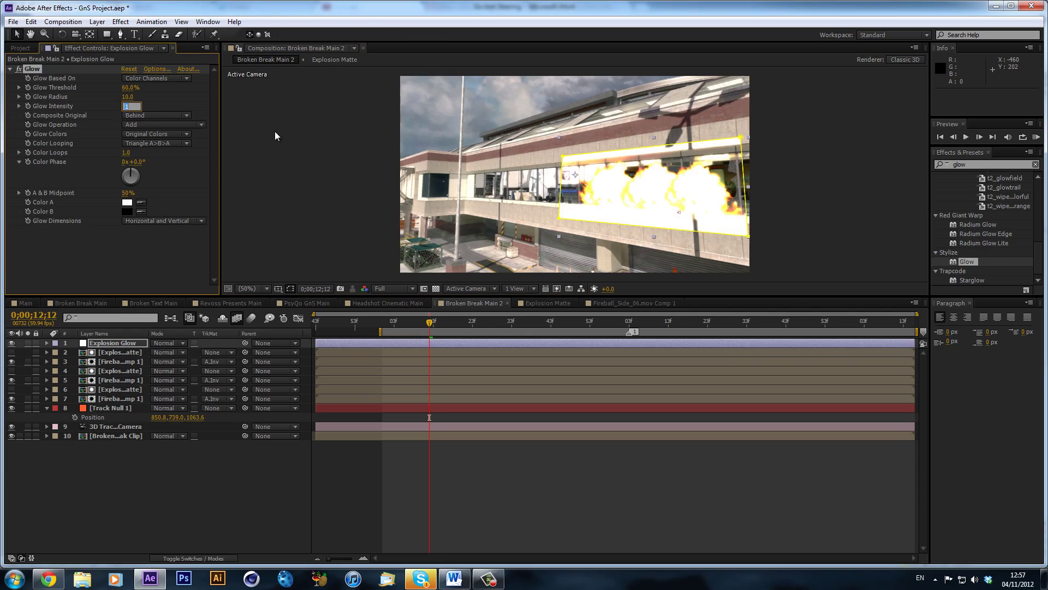
{"action": "type", "text": "0.3"}
{"action": "key", "text": "Return"}
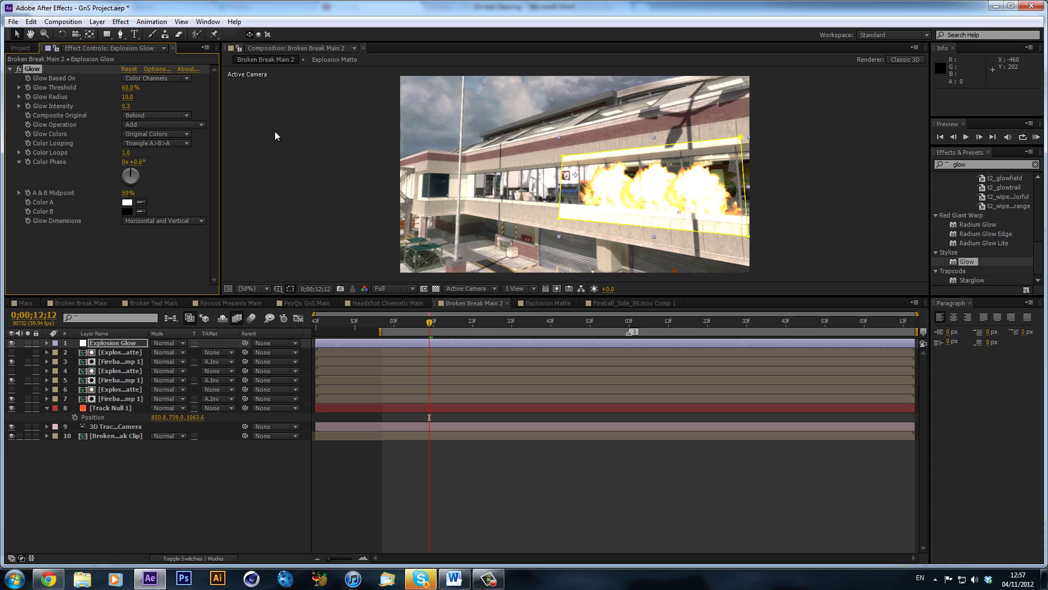
Step: Switch Glow Colors to A & B Colors and set Color A to orange FF7800
{"action": "left_click", "coordinate": [166, 134]}
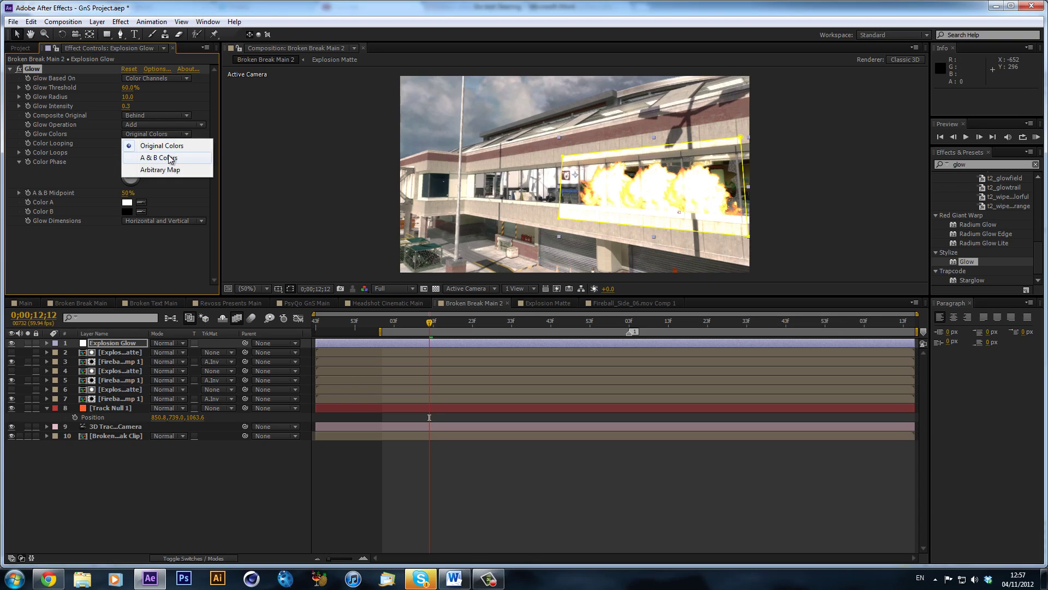
{"action": "left_click", "coordinate": [170, 159]}
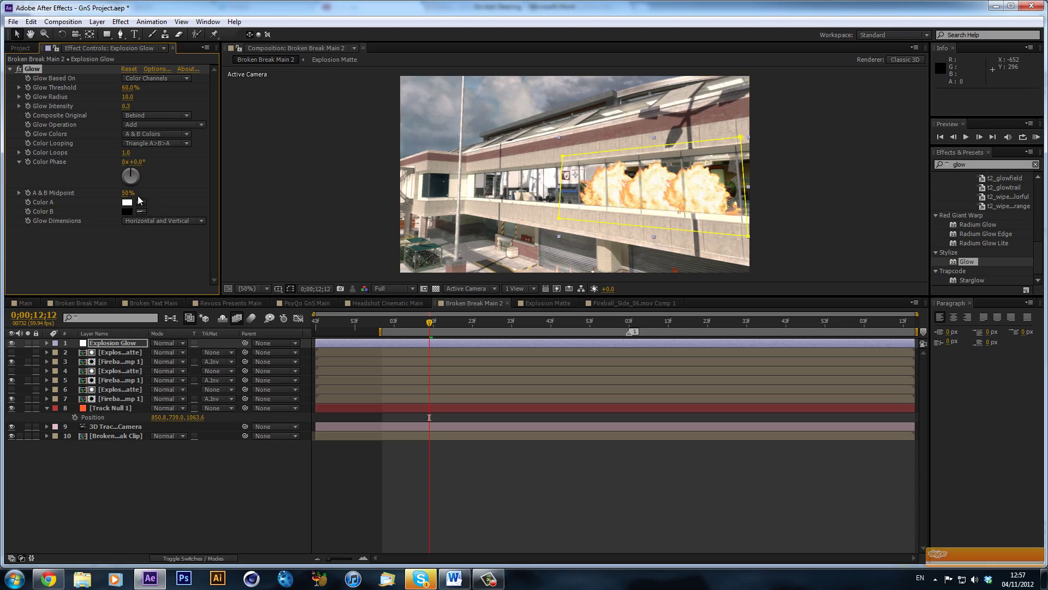
{"action": "left_click", "coordinate": [127, 202]}
{"action": "left_click_drag", "start_coordinate": [521, 402], "coordinate": [521, 351]}
{"action": "left_click_drag", "start_coordinate": [523, 437], "coordinate": [523, 440]}
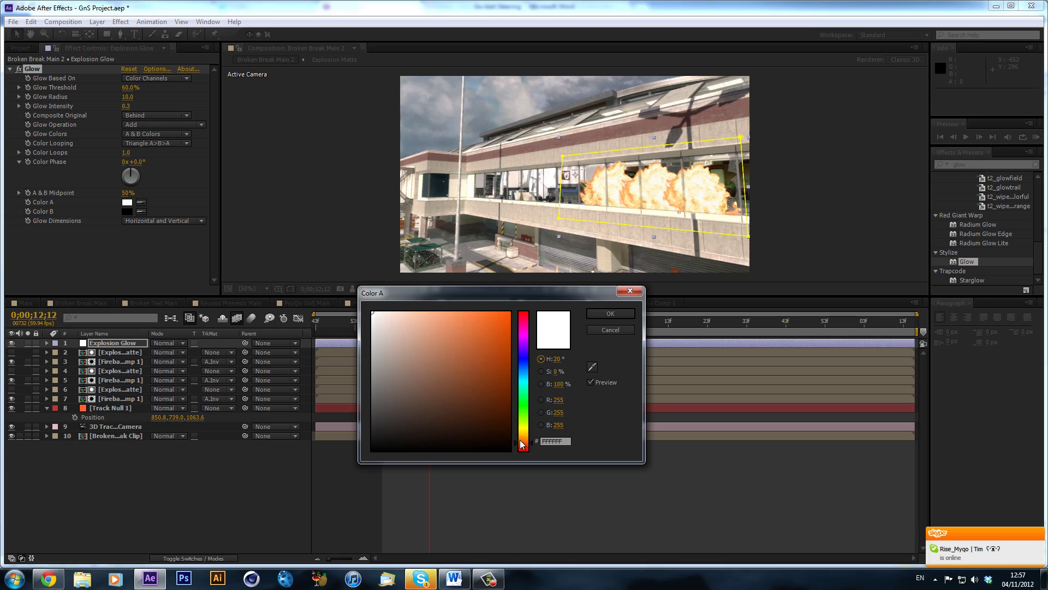
{"action": "left_click_drag", "start_coordinate": [448, 335], "coordinate": [598, 268]}
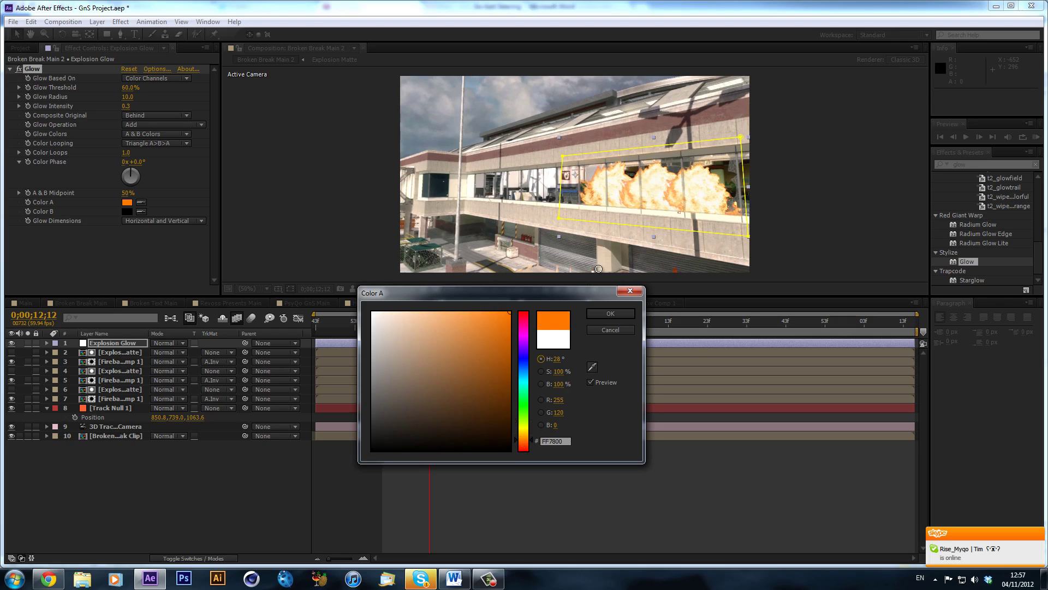
{"action": "left_click", "coordinate": [628, 315]}
Step: Set the Glow effect's Color B to the red-orange DD2A00
{"action": "left_click", "coordinate": [127, 212]}
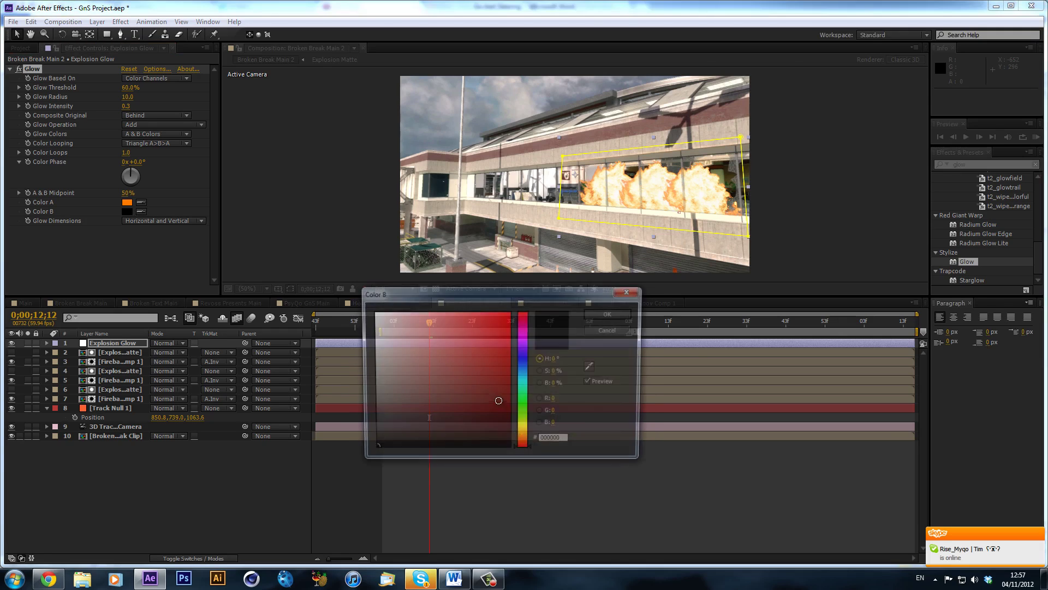
{"action": "left_click", "coordinate": [528, 368]}
{"action": "left_click_drag", "start_coordinate": [527, 368], "coordinate": [526, 309]}
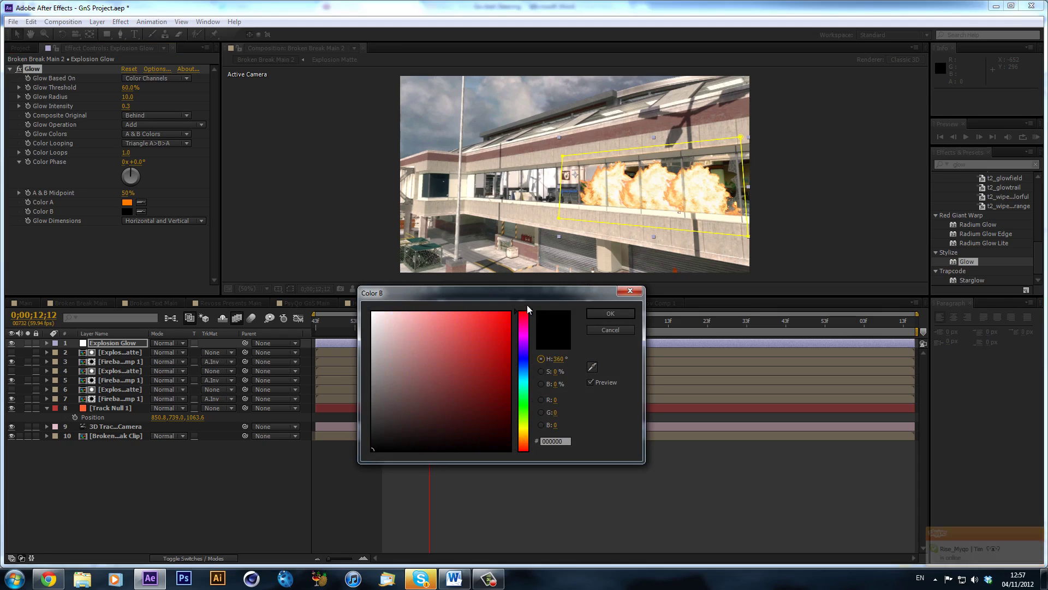
{"action": "left_click", "coordinate": [484, 315]}
{"action": "left_click", "coordinate": [498, 335]}
{"action": "mouse_move", "coordinate": [523, 443]}
{"action": "left_mouse_down"}
{"action": "mouse_move", "coordinate": [525, 455]}
{"action": "mouse_move", "coordinate": [534, 450]}
{"action": "left_mouse_up"}
{"action": "mouse_move", "coordinate": [498, 335]}
{"action": "left_mouse_down"}
{"action": "mouse_move", "coordinate": [529, 317]}
{"action": "mouse_move", "coordinate": [537, 330]}
{"action": "left_mouse_up"}
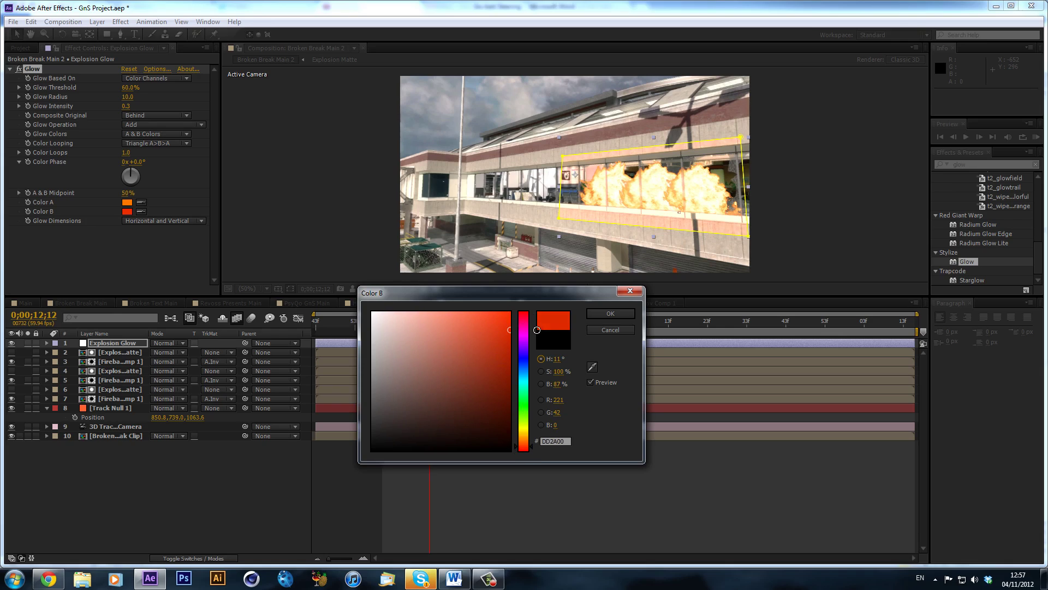
{"action": "left_click", "coordinate": [616, 312]}
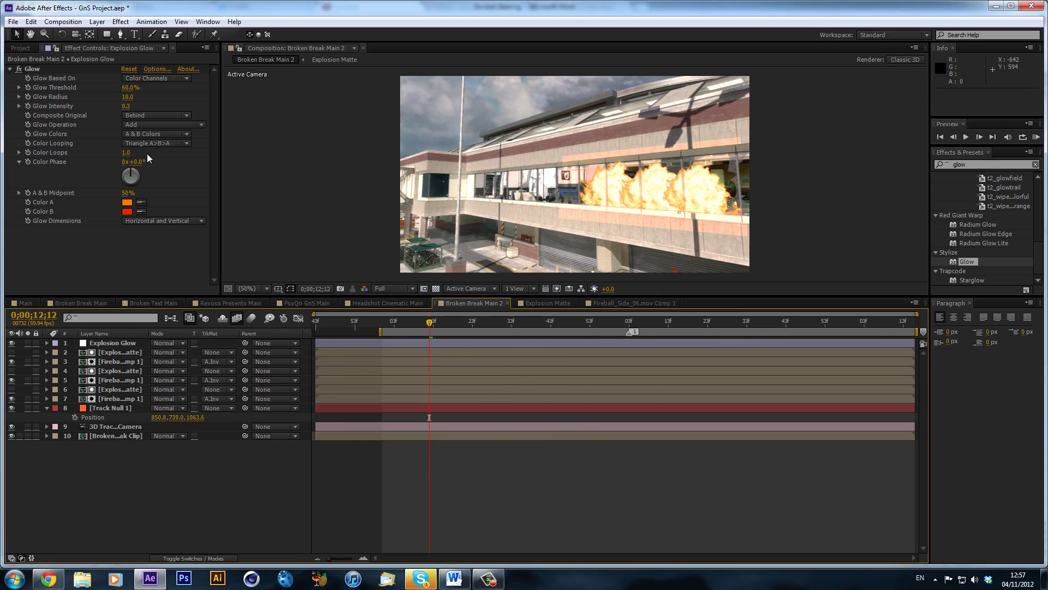
Step: Raise the Glow Intensity to 0.5 and the Glow Radius to 261
{"action": "mouse_move", "coordinate": [132, 106]}
{"action": "left_mouse_down"}
{"action": "mouse_move", "coordinate": [168, 104]}
{"action": "mouse_move", "coordinate": [137, 105]}
{"action": "left_mouse_up"}
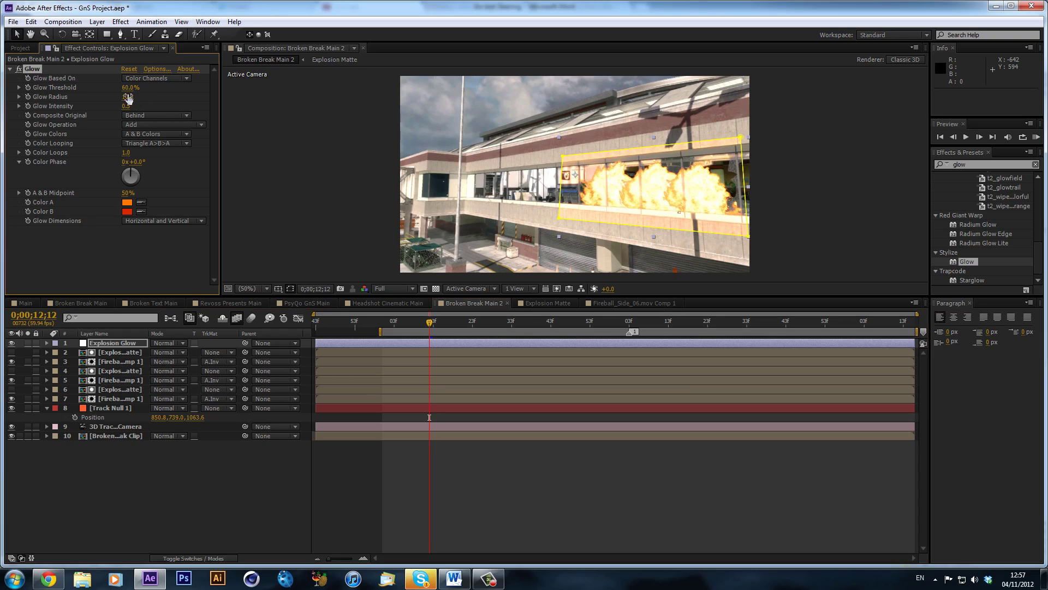
{"action": "left_click_drag", "start_coordinate": [149, 98], "coordinate": [259, 101]}
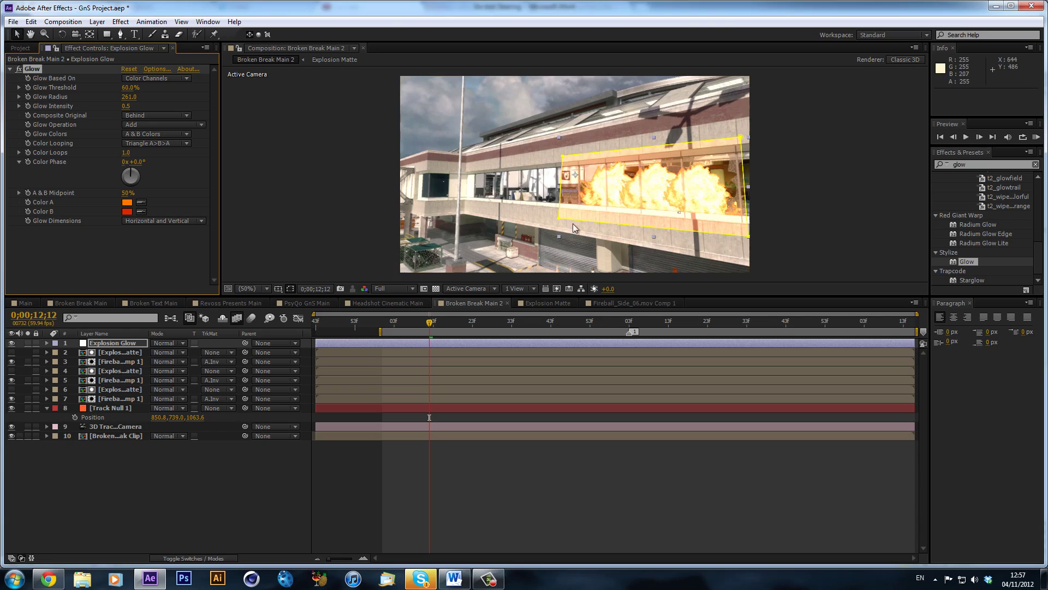
Step: Feather the Explosion Glow layer's mask by 191 pixels and compare the shot with the Glow effect switched off and on
{"action": "left_click", "coordinate": [136, 342]}
{"action": "key", "text": "f"}
{"action": "left_click_drag", "start_coordinate": [196, 362], "coordinate": [262, 371]}
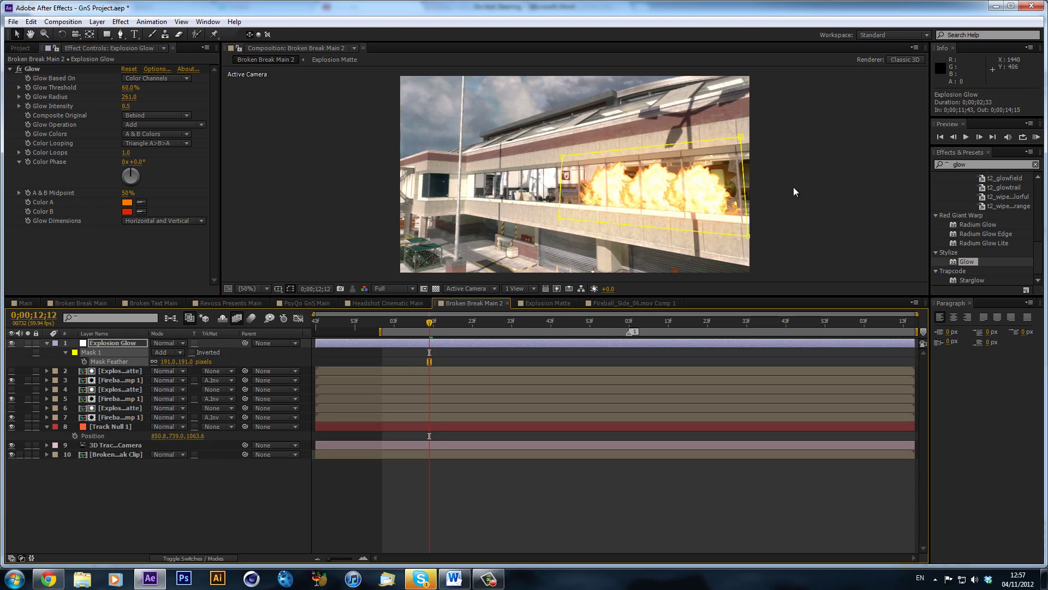
{"action": "left_click", "coordinate": [260, 495]}
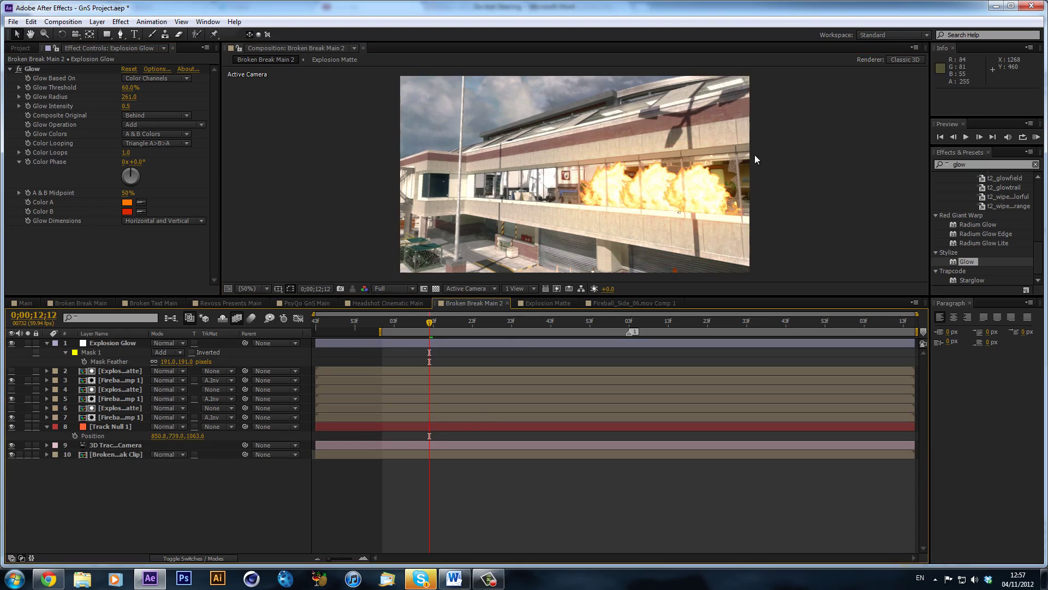
{"action": "left_click", "coordinate": [19, 69]}
{"action": "left_click", "coordinate": [19, 69]}
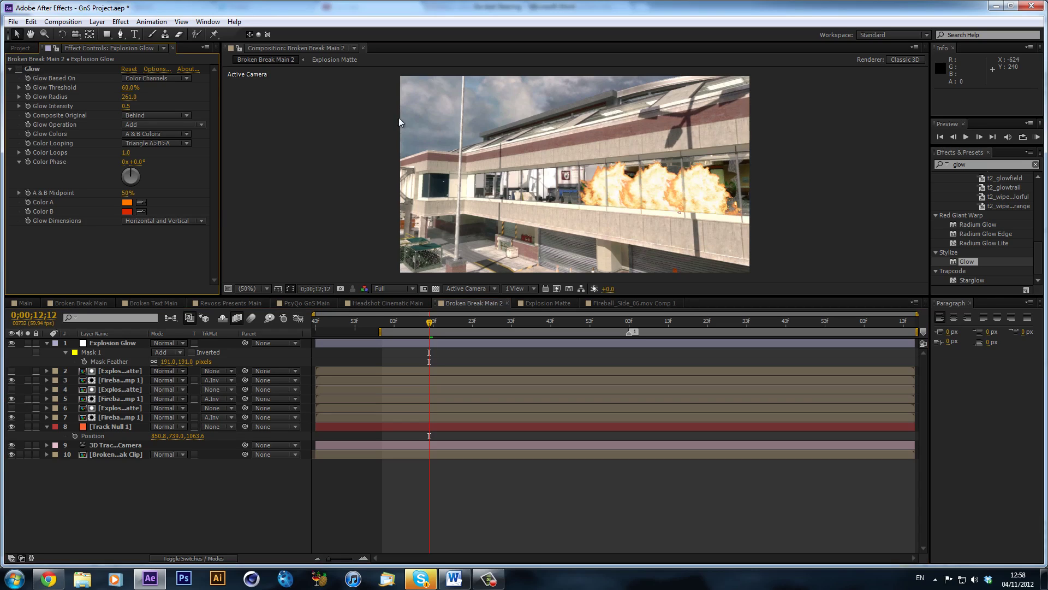
Step: Compare the explosion shot with the Explosion Glow layer's Glow effect switched on and off
{"action": "left_click", "coordinate": [18, 70]}
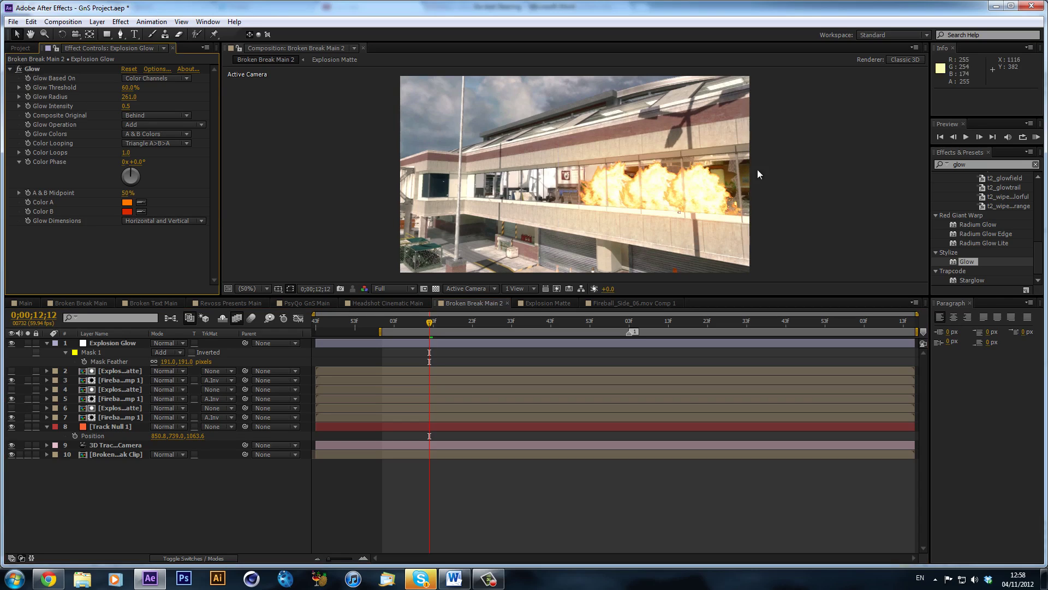
{"action": "left_click", "coordinate": [571, 502]}
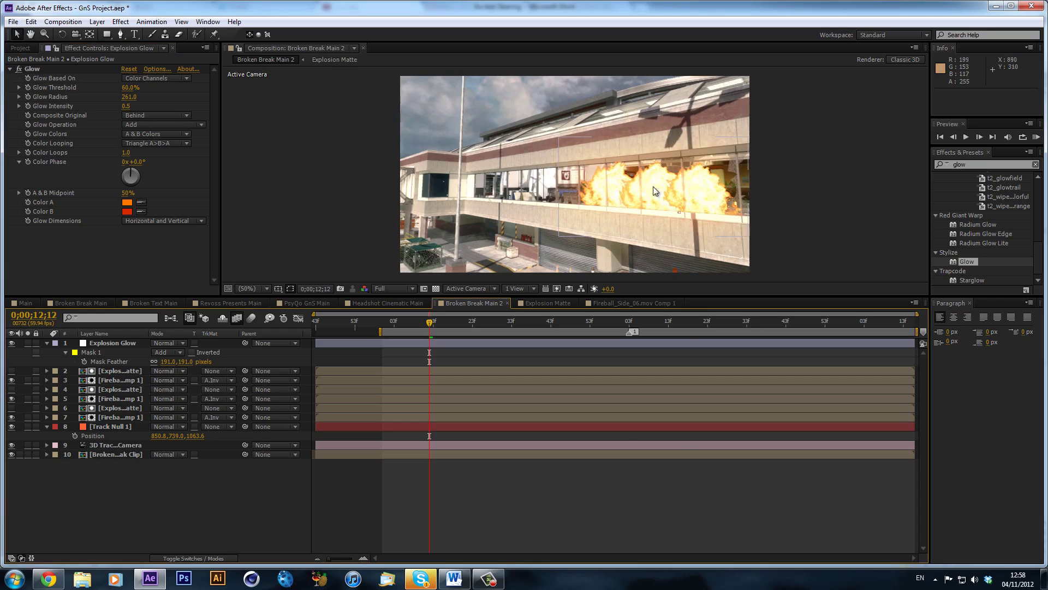
{"action": "left_click", "coordinate": [17, 69]}
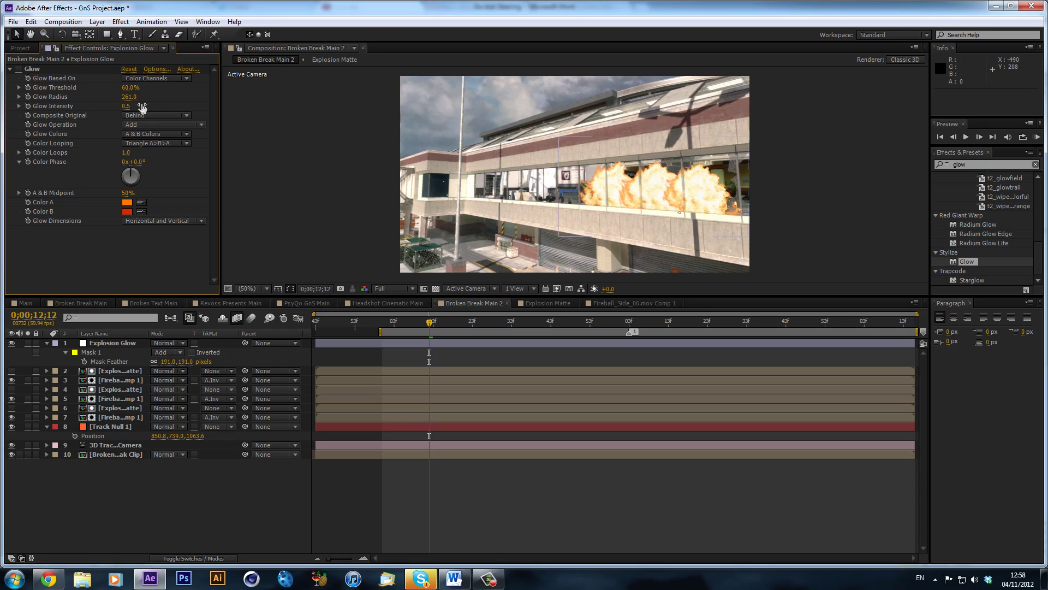
{"action": "left_click", "coordinate": [18, 69]}
{"action": "left_click", "coordinate": [19, 69]}
{"action": "left_click", "coordinate": [18, 69]}
Step: Create a new comp-sized 1280 x 720 solid layer in orange FF9000
{"action": "left_click", "coordinate": [102, 22]}
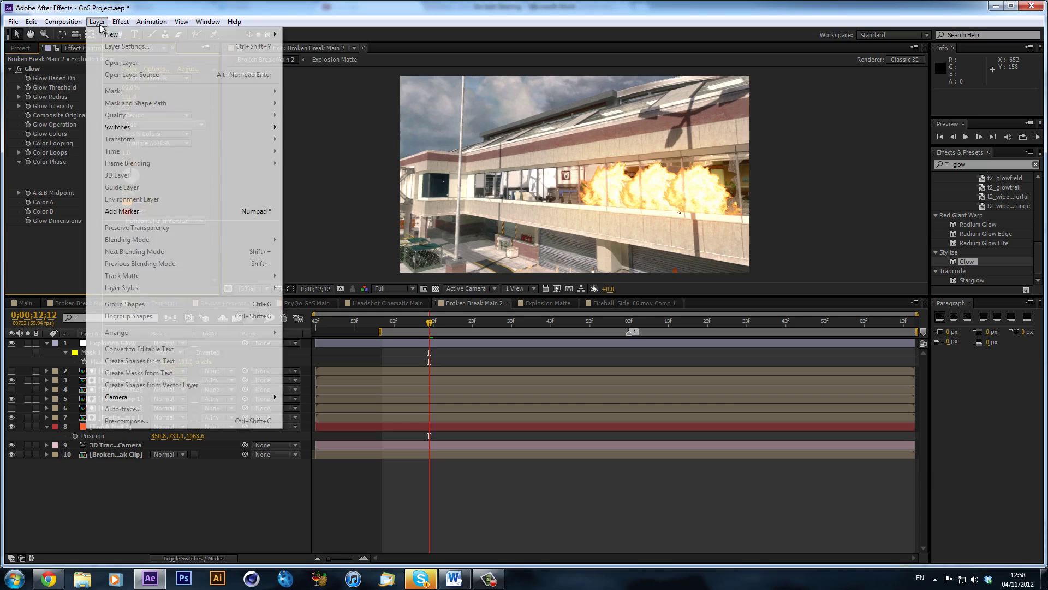
{"action": "mouse_move", "coordinate": [230, 34]}
{"action": "left_click", "coordinate": [309, 46]}
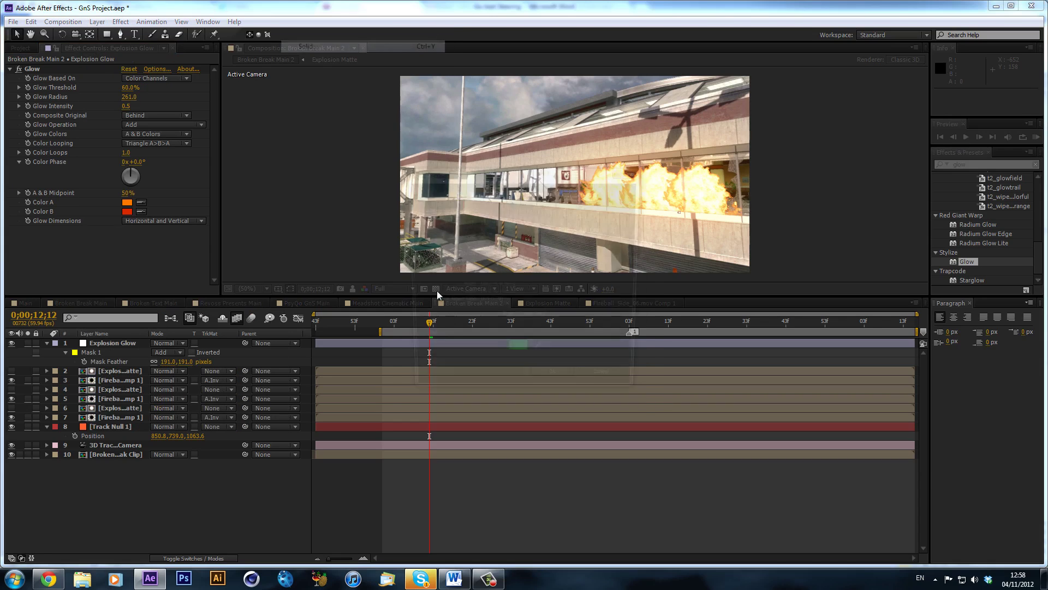
{"action": "left_click", "coordinate": [519, 354]}
{"action": "left_click_drag", "start_coordinate": [523, 413], "coordinate": [527, 446]}
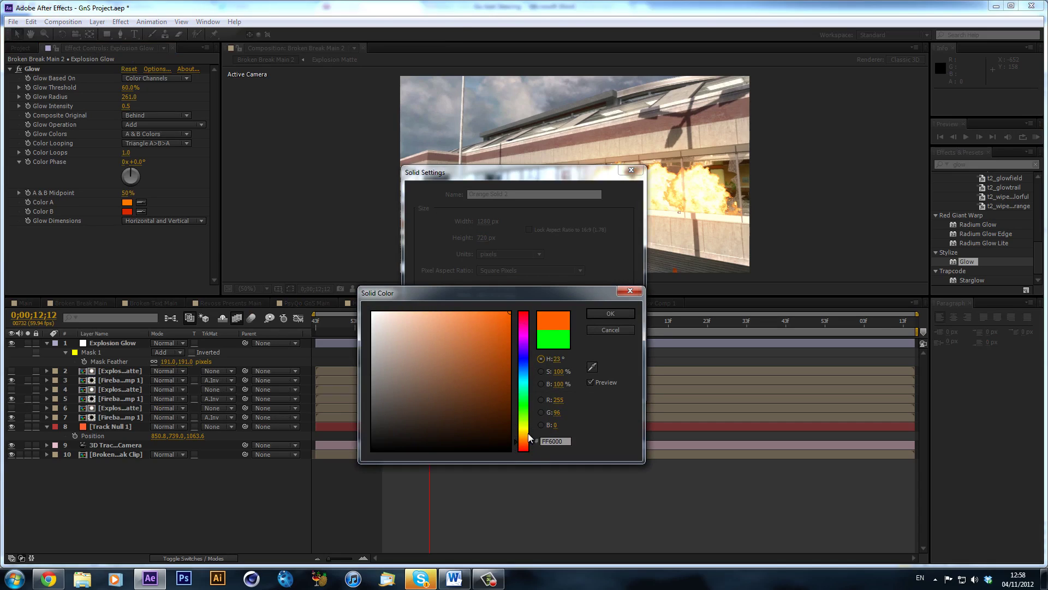
{"action": "left_click", "coordinate": [527, 437]}
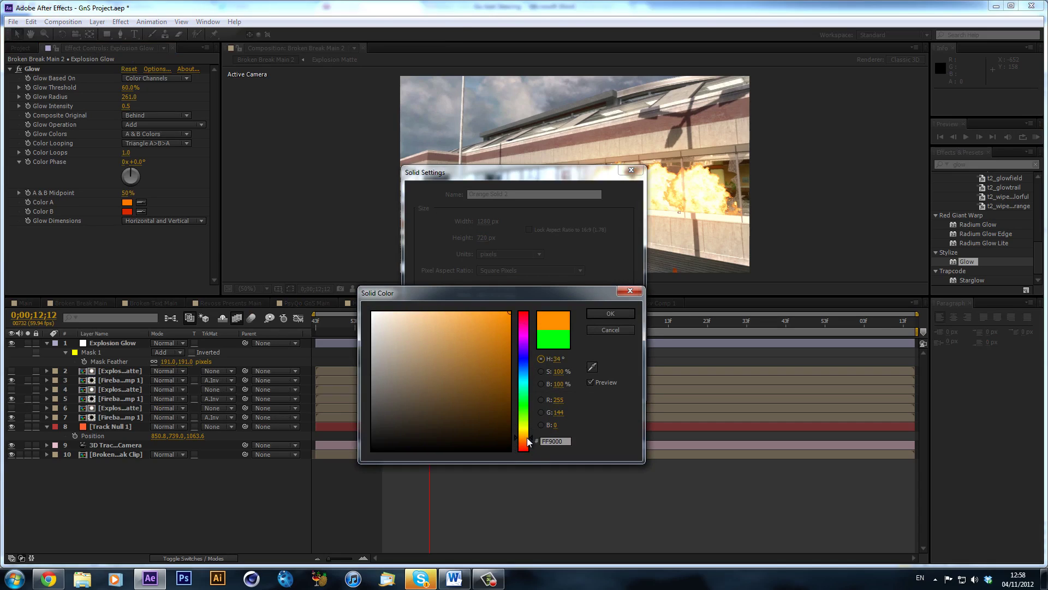
{"action": "left_click", "coordinate": [617, 316]}
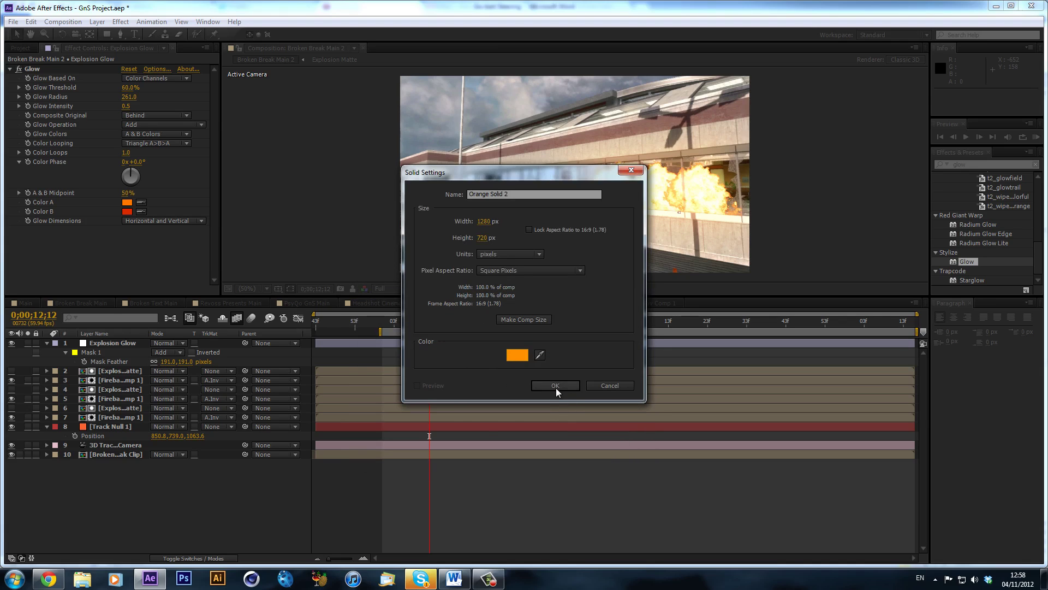
{"action": "left_click", "coordinate": [555, 386]}
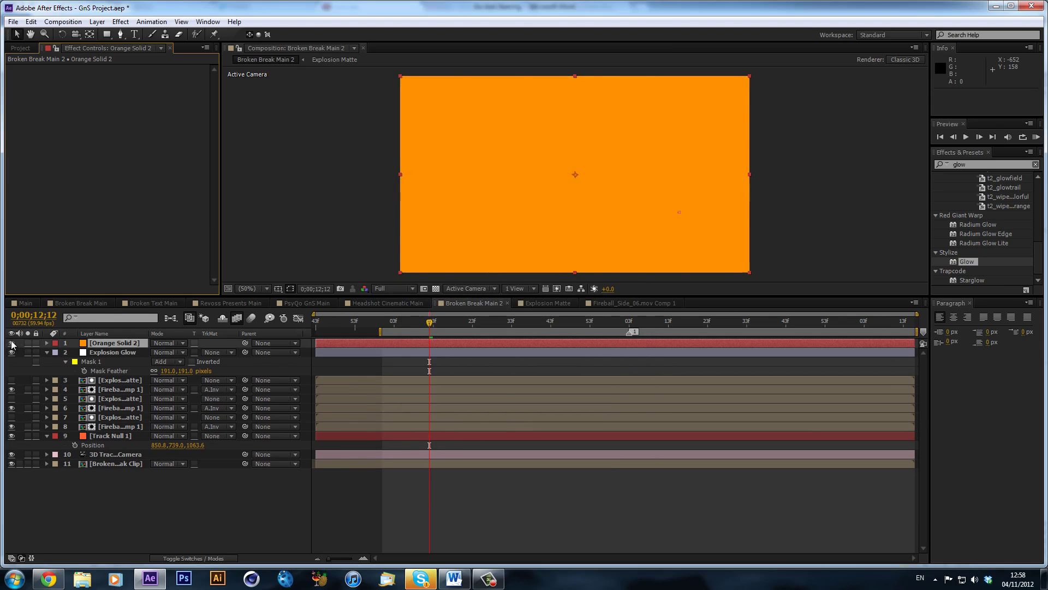
Step: Hide the orange solid and draw a four-point Pen mask on it along the ledge above the burning windows
{"action": "left_click", "coordinate": [12, 343]}
{"action": "left_click", "coordinate": [121, 34]}
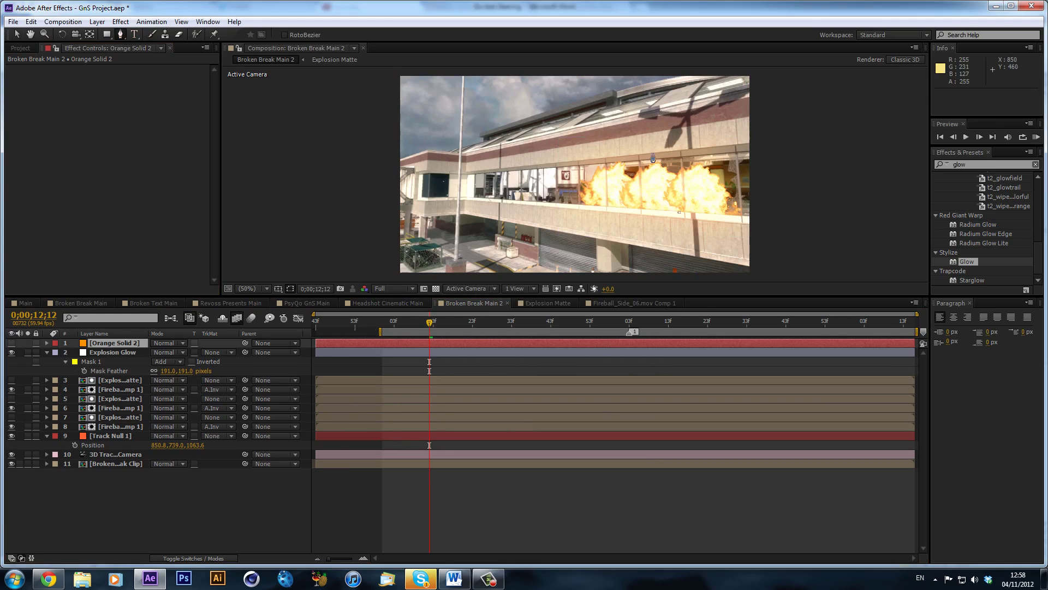
{"action": "scroll", "coordinate": [639, 198], "scroll_direction": "up", "scroll_amount": 2}
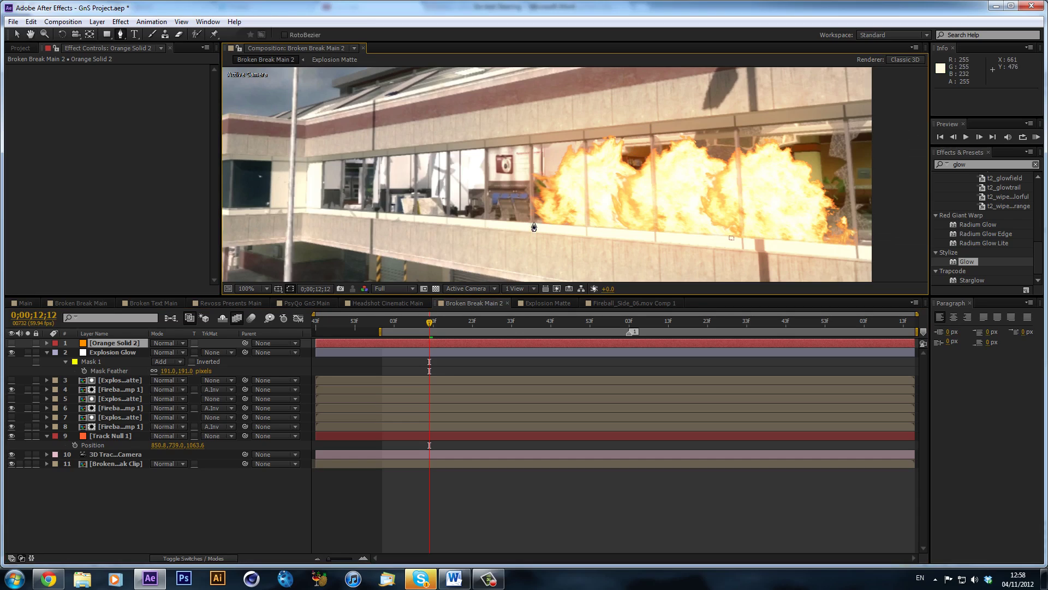
{"action": "left_click", "coordinate": [533, 142]}
{"action": "left_click", "coordinate": [849, 117]}
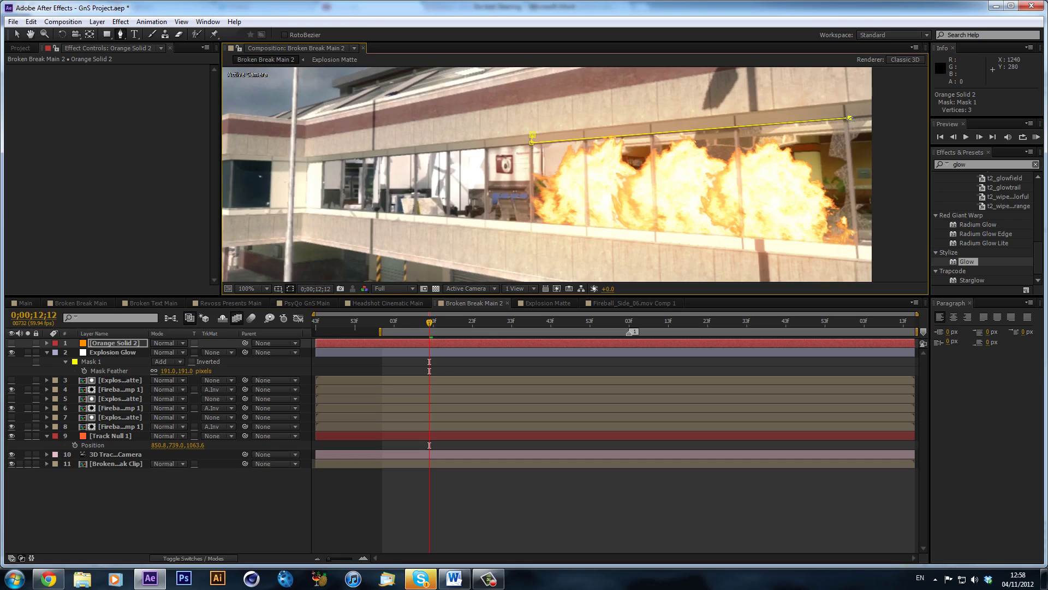
{"action": "left_click", "coordinate": [534, 136]}
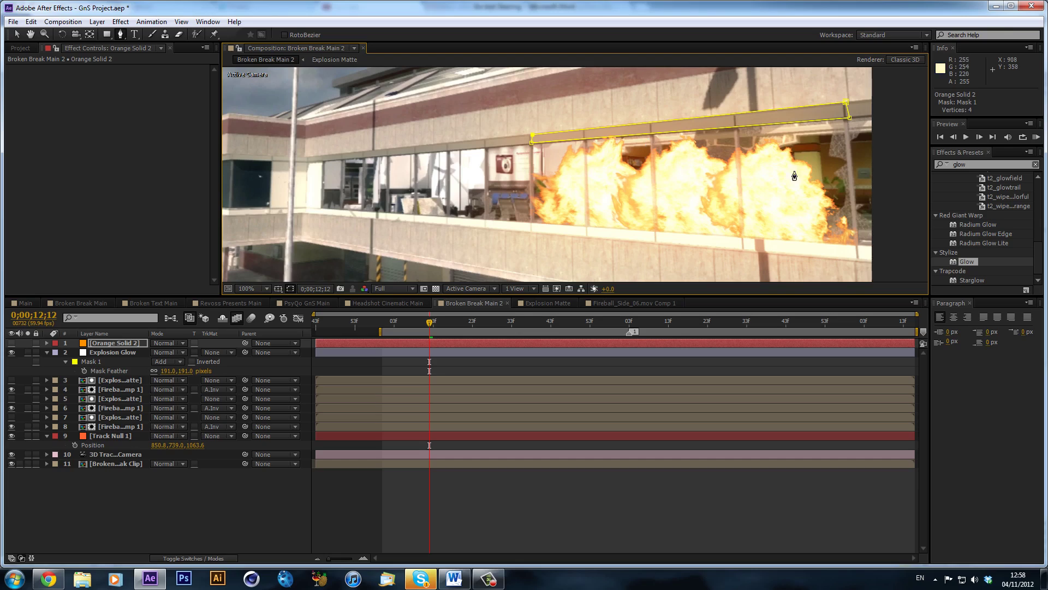
Step: Draw a second Pen mask on the orange solid along the sill below the fireballs and make the layer visible again
{"action": "left_click", "coordinate": [532, 222]}
{"action": "left_click", "coordinate": [859, 257]}
{"action": "key", "text": "ctrl+z"}
{"action": "key", "text": "ctrl+z"}
{"action": "key", "text": "ctrl+z"}
{"action": "left_click", "coordinate": [859, 245]}
{"action": "left_click_drag", "start_coordinate": [669, 246], "coordinate": [654, 244]}
{"action": "left_click", "coordinate": [618, 241]}
{"action": "left_click", "coordinate": [533, 224]}
{"action": "left_click", "coordinate": [523, 519]}
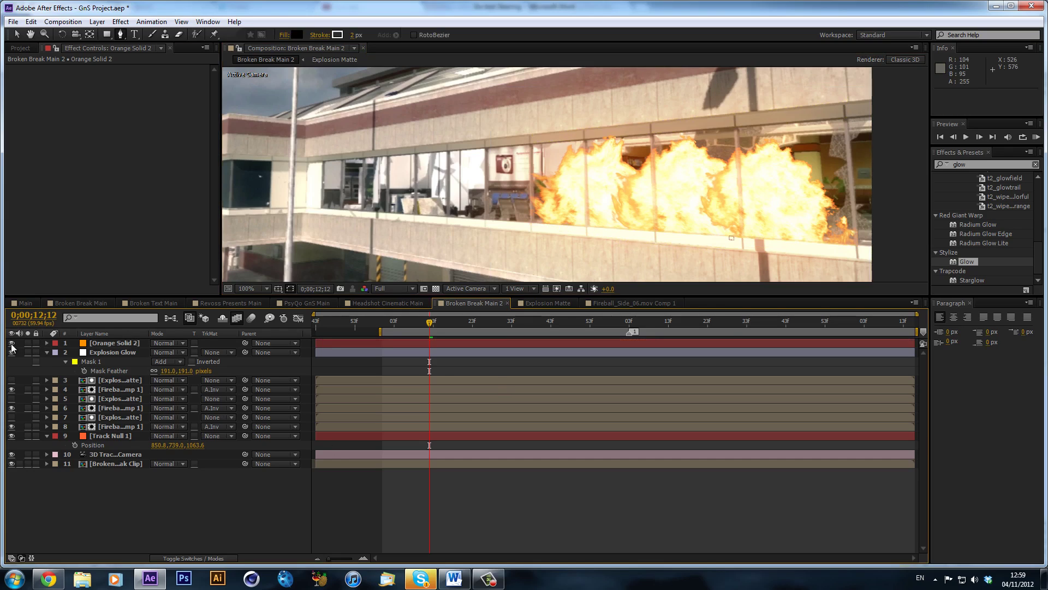
{"action": "left_click", "coordinate": [11, 343]}
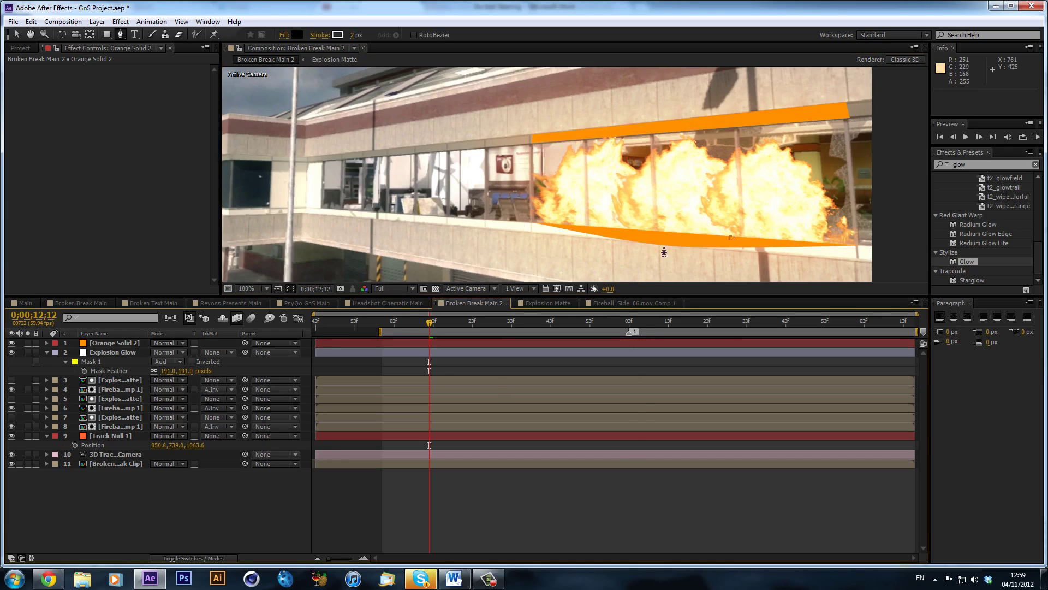
Step: Try Classic Color Burn on the orange solid, and settle on the Classic Color Dodge blending mode
{"action": "left_click", "coordinate": [13, 22]}
{"action": "left_click", "coordinate": [188, 496]}
{"action": "left_click", "coordinate": [17, 34]}
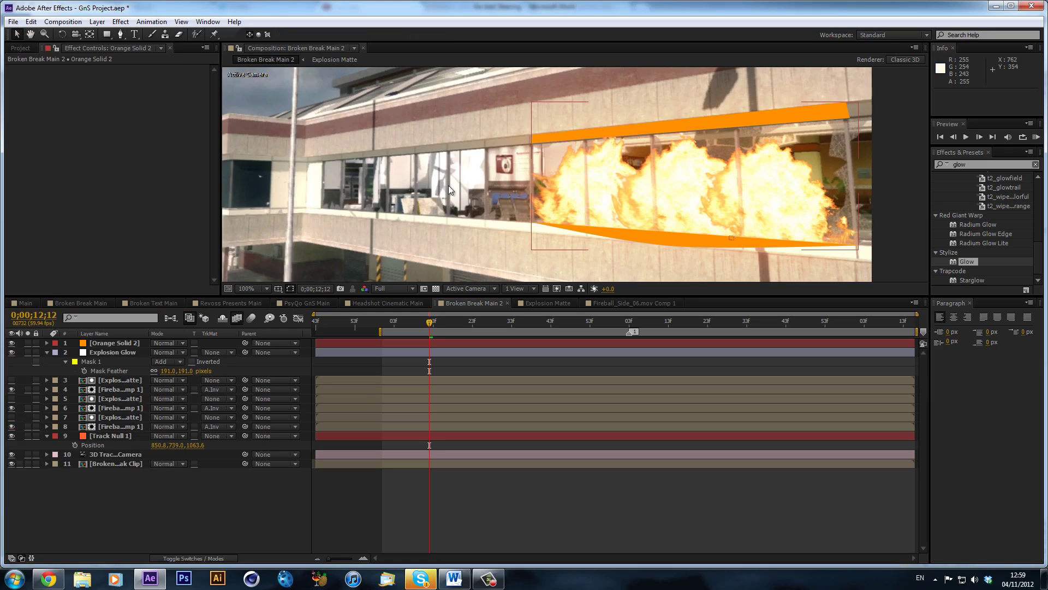
{"action": "scroll", "coordinate": [454, 187], "scroll_direction": "down", "scroll_amount": 2}
{"action": "left_click", "coordinate": [248, 288]}
{"action": "left_click", "coordinate": [262, 312]}
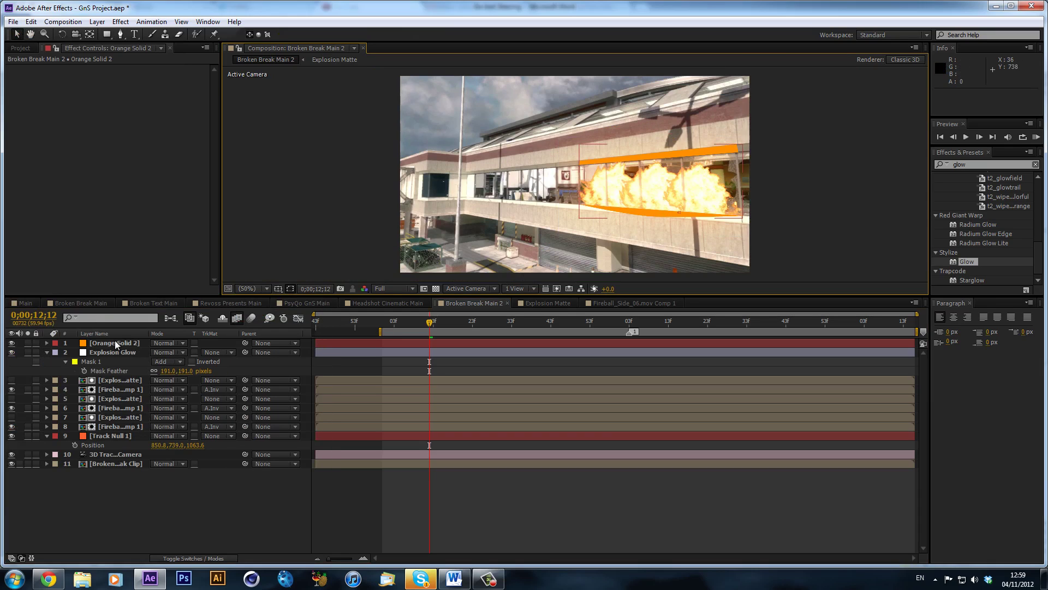
{"action": "left_click", "coordinate": [166, 344]}
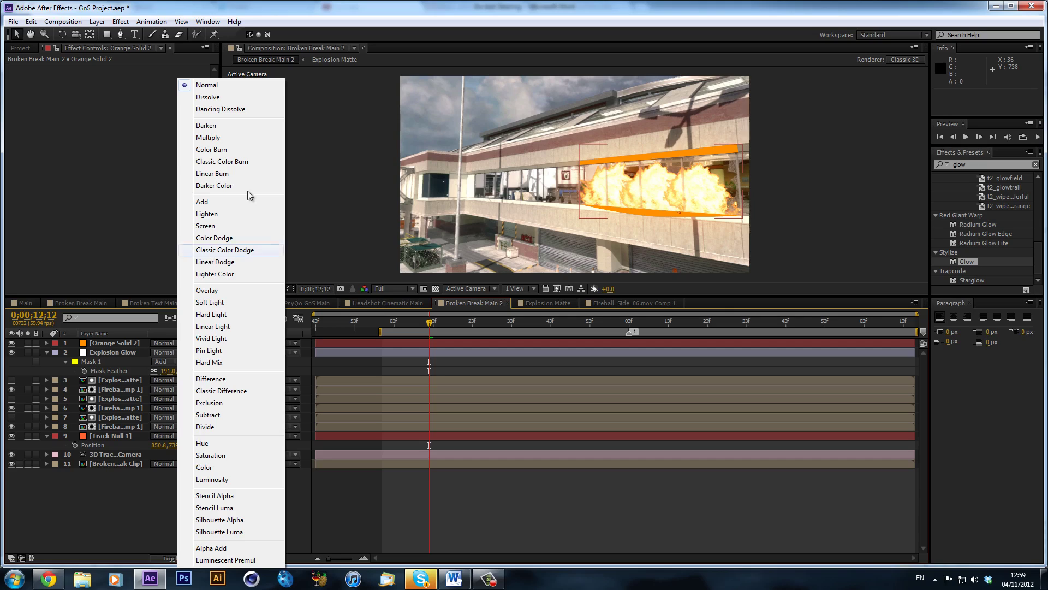
{"action": "left_click", "coordinate": [244, 162]}
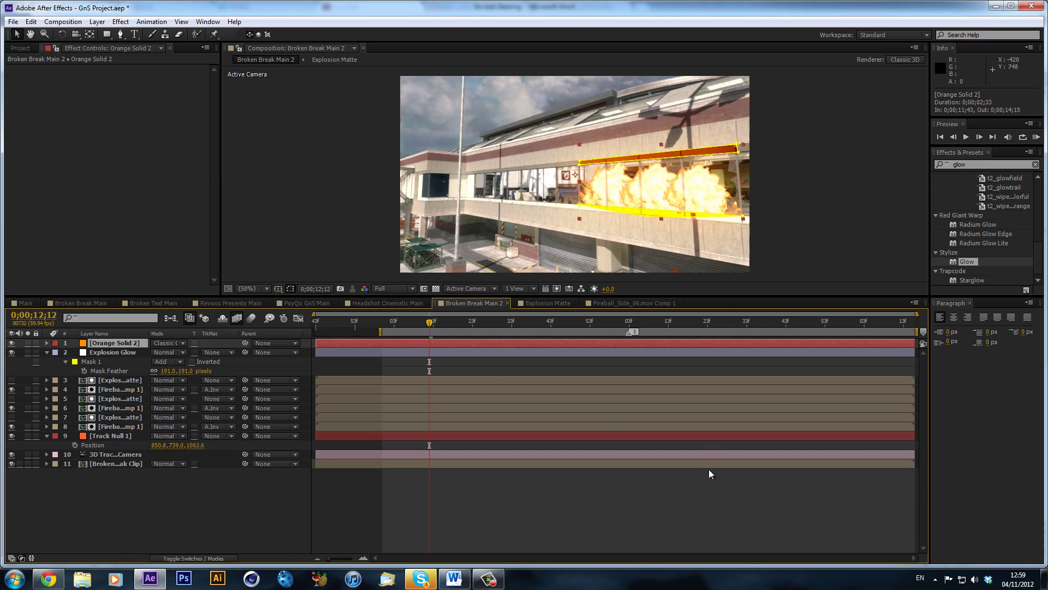
{"action": "left_click", "coordinate": [175, 343]}
{"action": "left_click", "coordinate": [224, 249]}
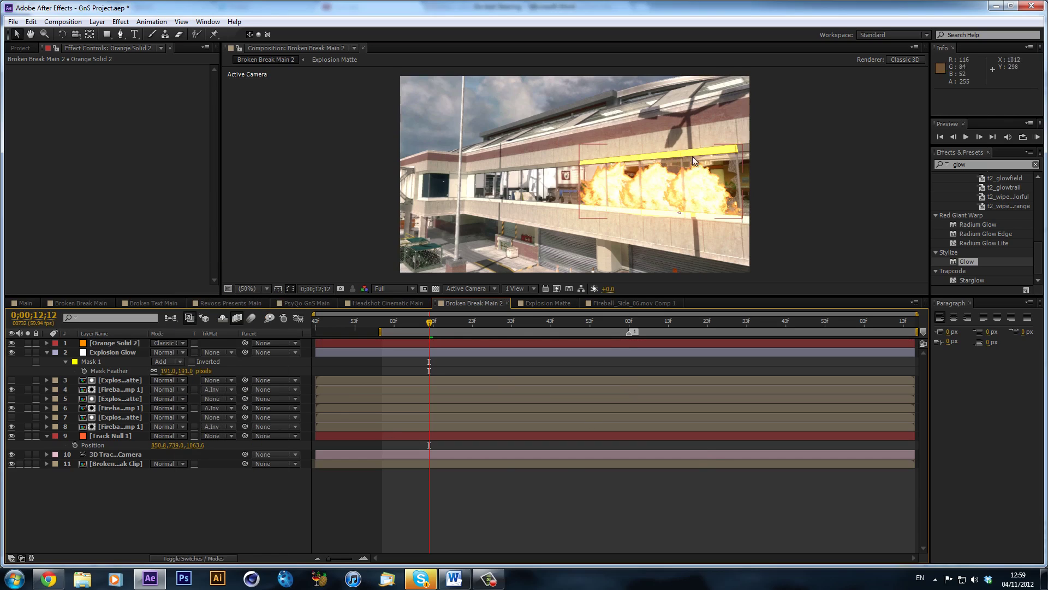
Step: Lower the orange solid's opacity to 37%
{"action": "left_click", "coordinate": [127, 345]}
{"action": "key", "text": "t"}
{"action": "left_click_drag", "start_coordinate": [154, 354], "coordinate": [127, 361]}
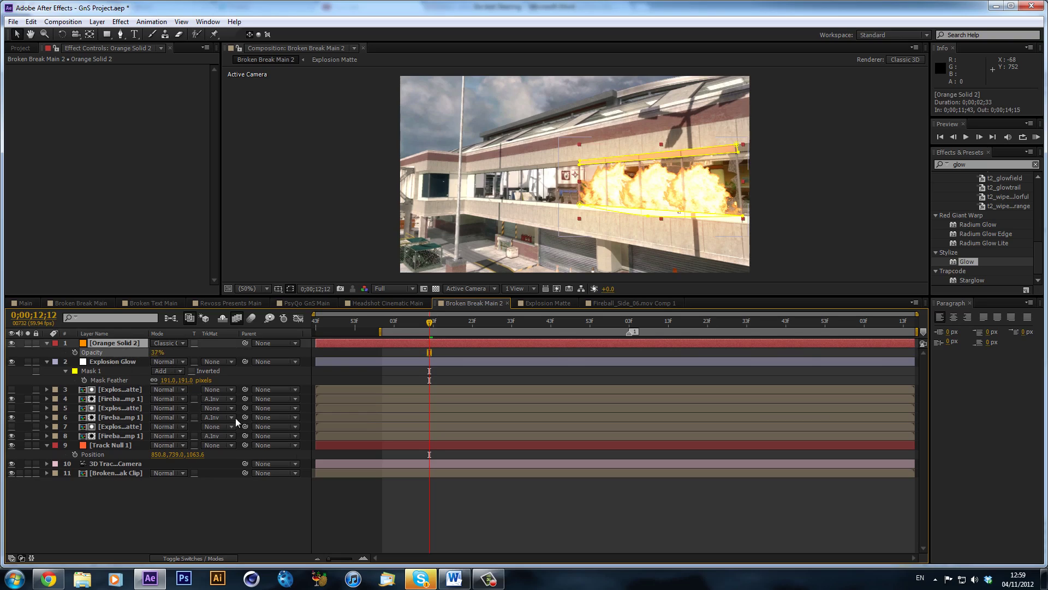
{"action": "left_click", "coordinate": [408, 490]}
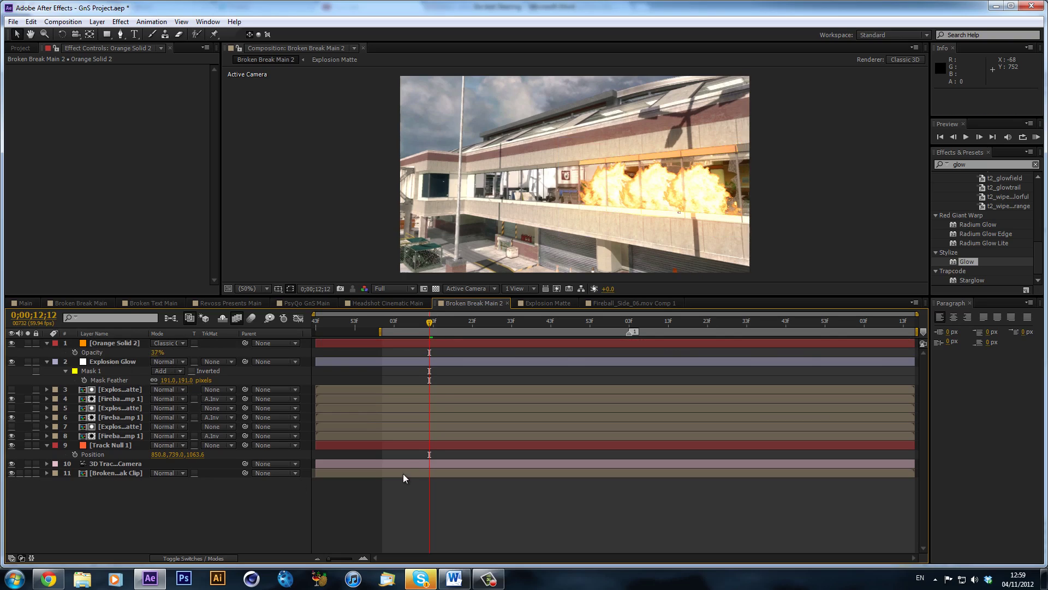
Step: Try a 49-pixel feather on the orange solid's Mask 1, and set both masks' feather to 38 pixels
{"action": "left_click", "coordinate": [116, 342]}
{"action": "key", "text": "f"}
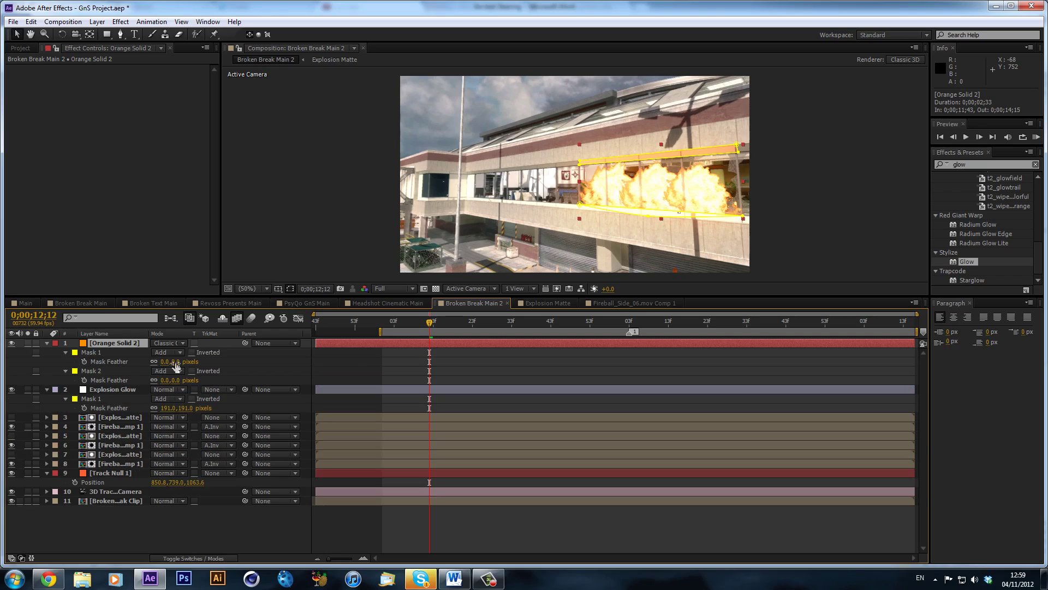
{"action": "left_click_drag", "start_coordinate": [165, 361], "coordinate": [201, 367]}
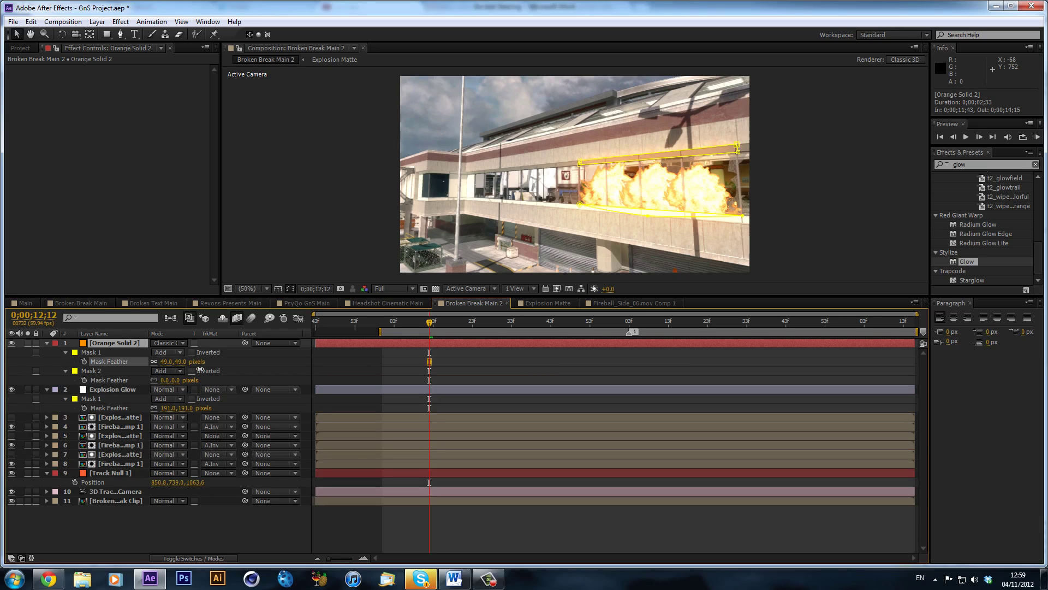
{"action": "left_click", "coordinate": [539, 516]}
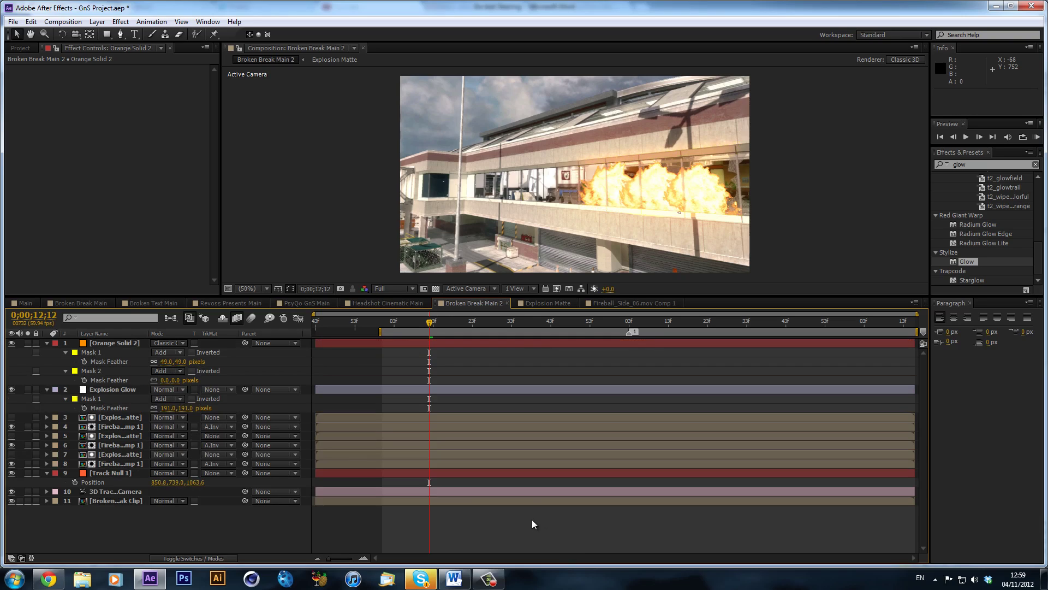
{"action": "left_click", "coordinate": [166, 367]}
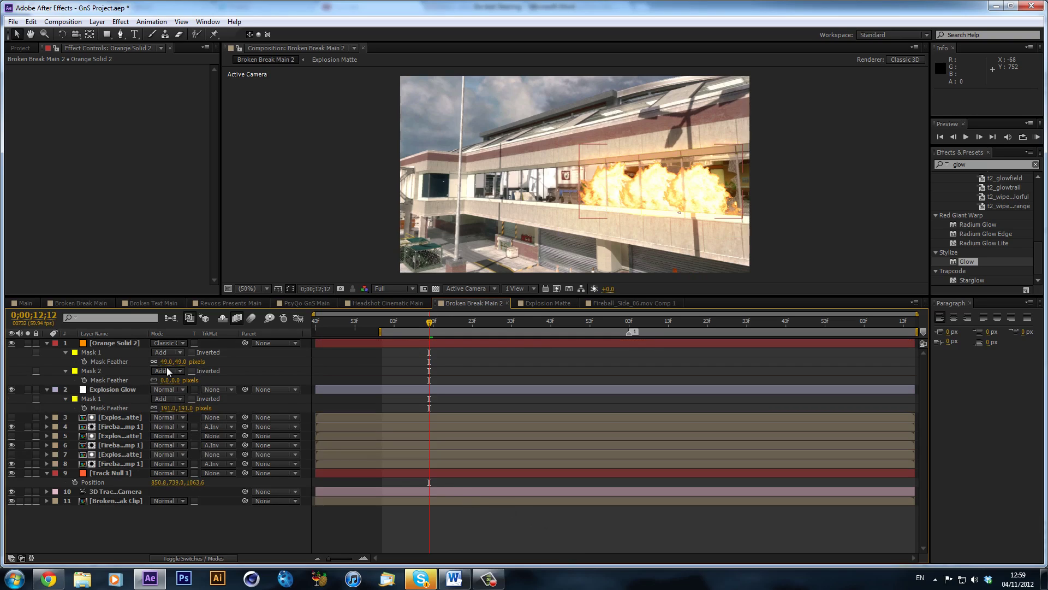
{"action": "left_click", "coordinate": [125, 345]}
{"action": "left_click_drag", "start_coordinate": [164, 380], "coordinate": [176, 386]}
{"action": "left_click", "coordinate": [480, 533]}
{"action": "left_click_drag", "start_coordinate": [164, 361], "coordinate": [139, 391]}
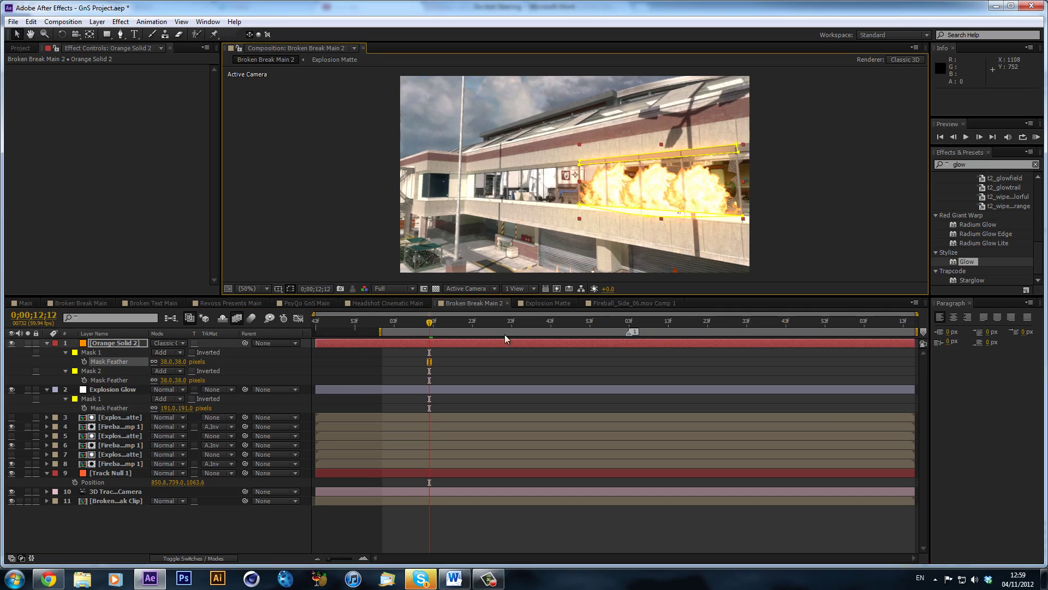
{"action": "left_click", "coordinate": [333, 372]}
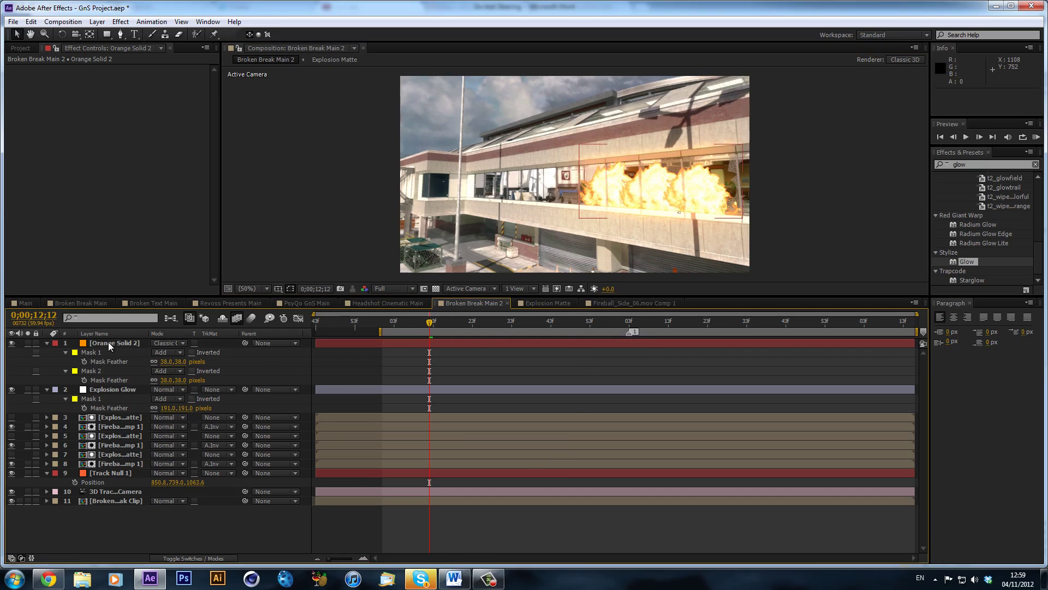
Step: Raise the orange solid's opacity to 50%
{"action": "left_click", "coordinate": [108, 342]}
{"action": "key", "text": "t"}
{"action": "left_click_drag", "start_coordinate": [157, 352], "coordinate": [178, 350]}
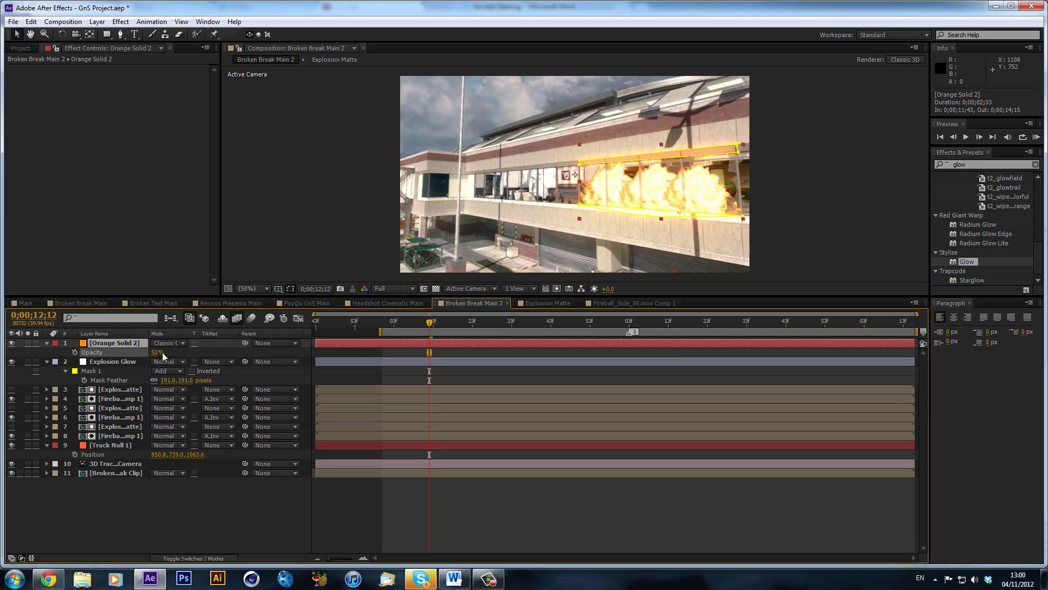
{"action": "left_click", "coordinate": [783, 219]}
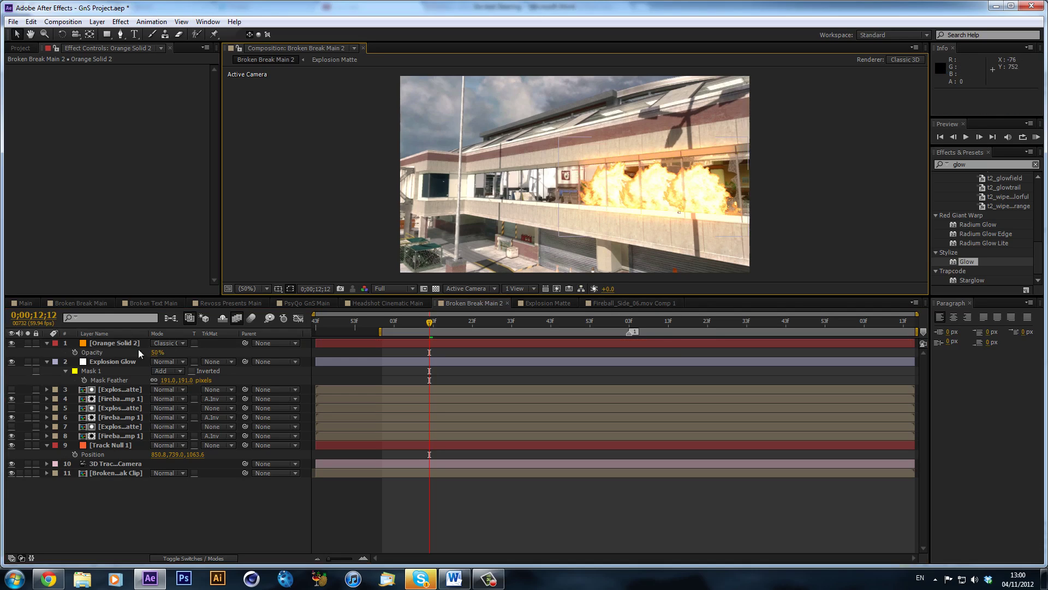
Step: Increase the feather of the orange solid's Mask 1 to 72 pixels
{"action": "left_click", "coordinate": [122, 347]}
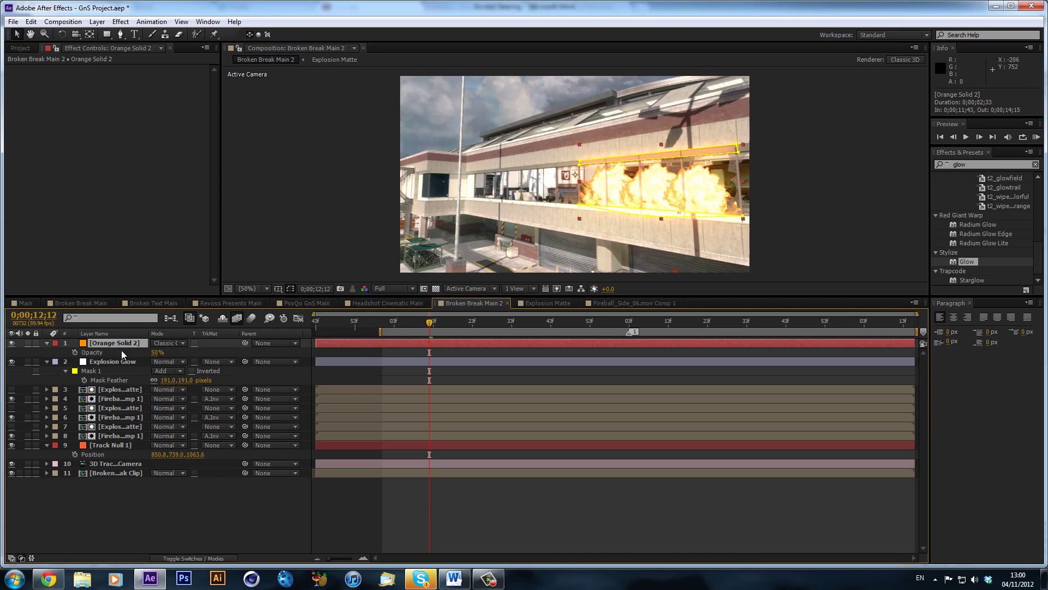
{"action": "key", "text": "f"}
{"action": "left_click_drag", "start_coordinate": [166, 362], "coordinate": [186, 362]}
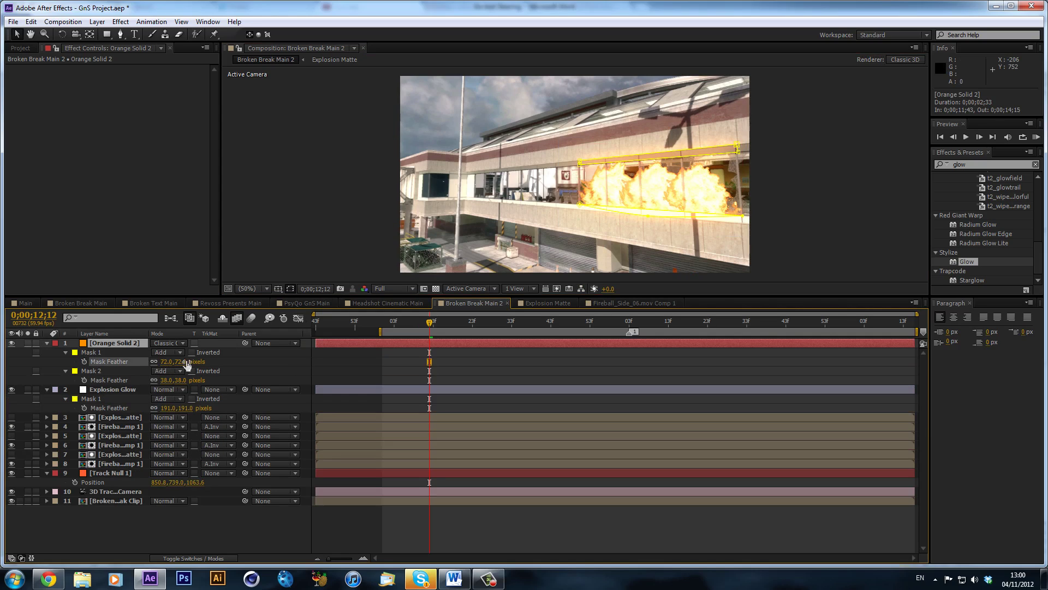
{"action": "left_click", "coordinate": [352, 358]}
Step: Scale all three fireball layers together to 115%
{"action": "left_click", "coordinate": [125, 426]}
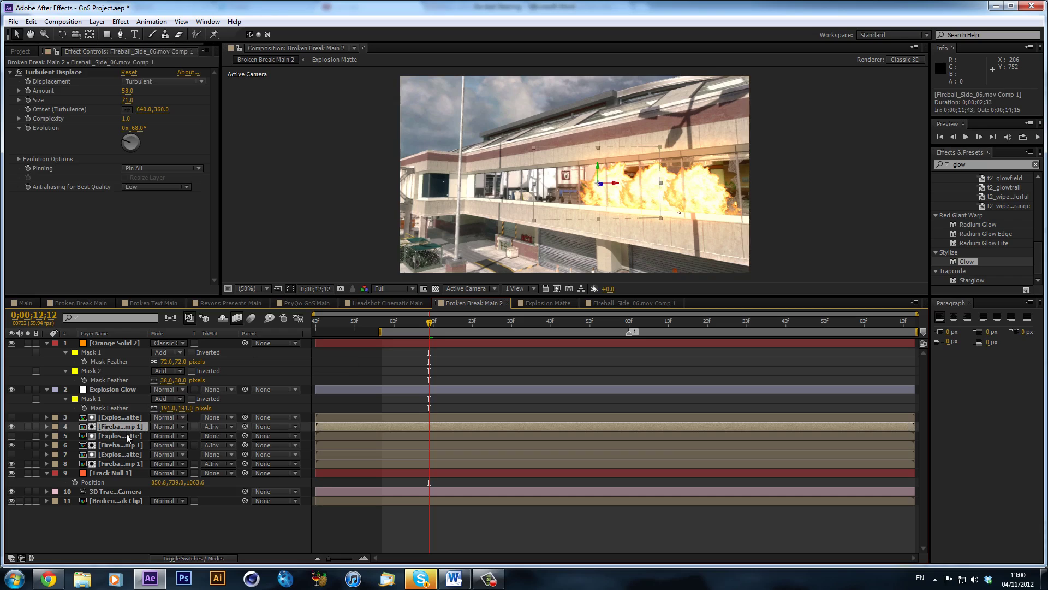
{"action": "left_click", "coordinate": [125, 444], "text": "ctrl"}
{"action": "left_click", "coordinate": [121, 463], "text": "ctrl"}
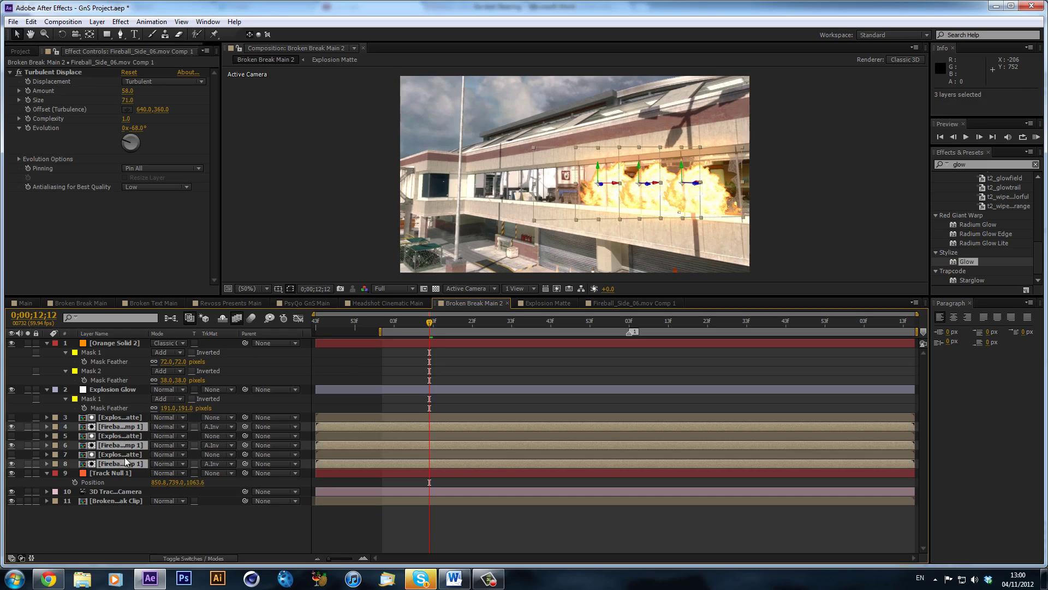
{"action": "key", "text": "s"}
{"action": "left_click", "coordinate": [169, 436]}
{"action": "type", "text": "115"}
{"action": "key", "text": "Return"}
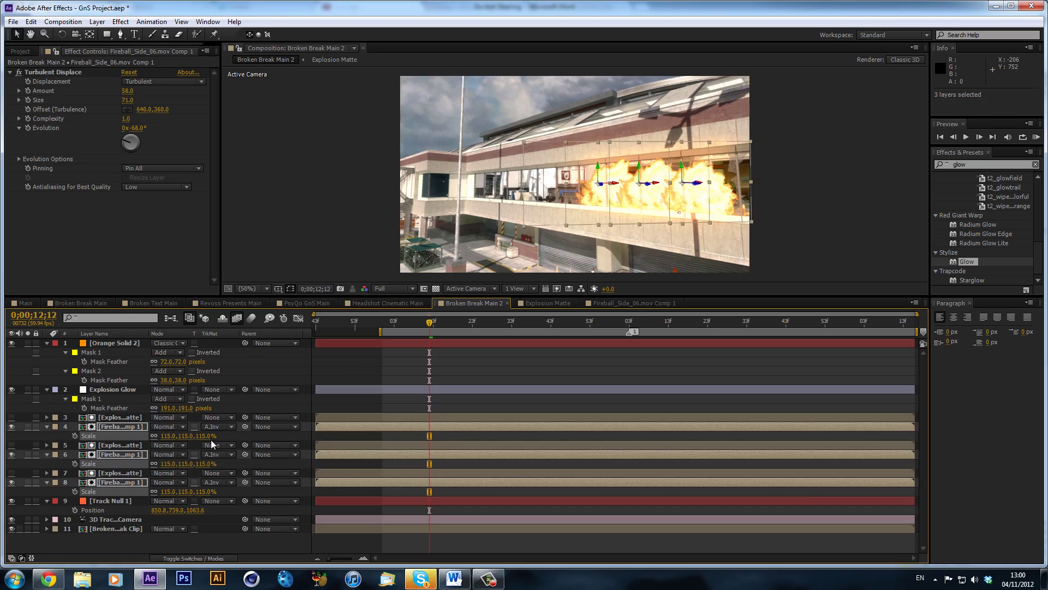
Step: Deselect the fireballs and collapse the properties of the Explosion Glow, all three fireball layers and Track Null 1
{"action": "left_click", "coordinate": [811, 171]}
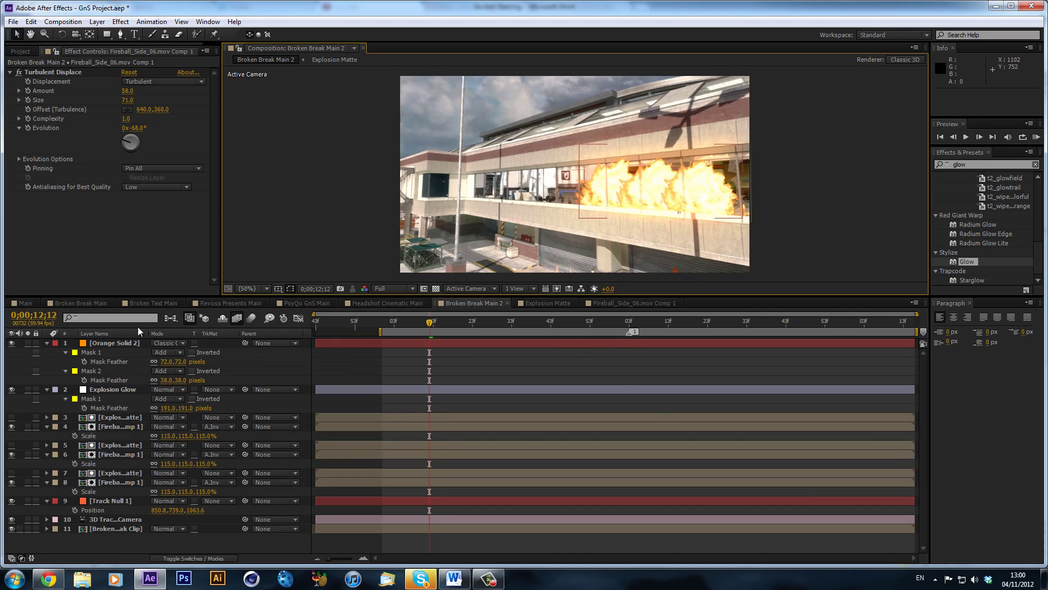
{"action": "left_click", "coordinate": [47, 389]}
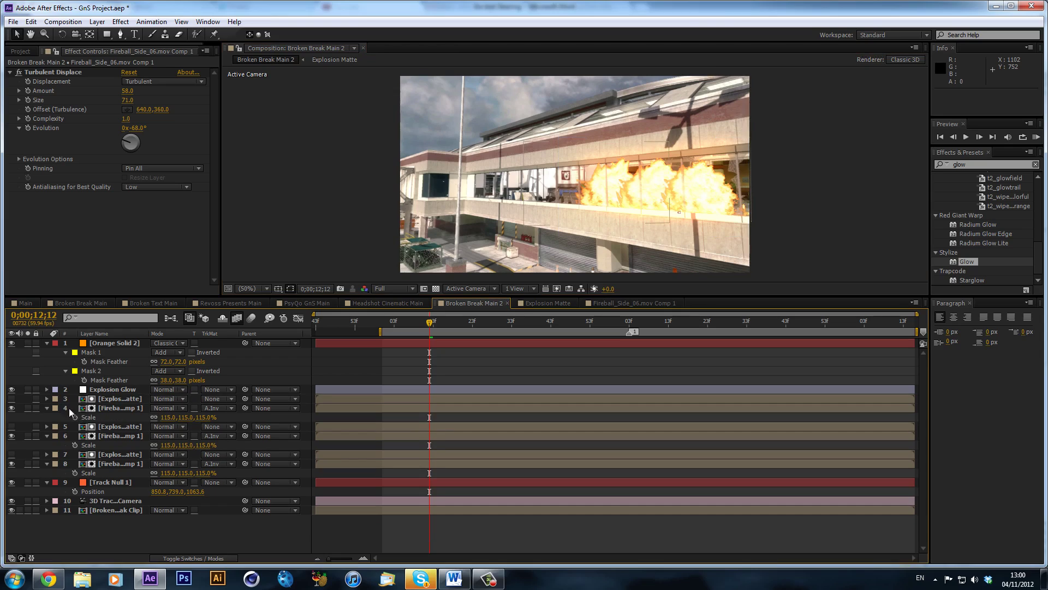
{"action": "left_click", "coordinate": [46, 435]}
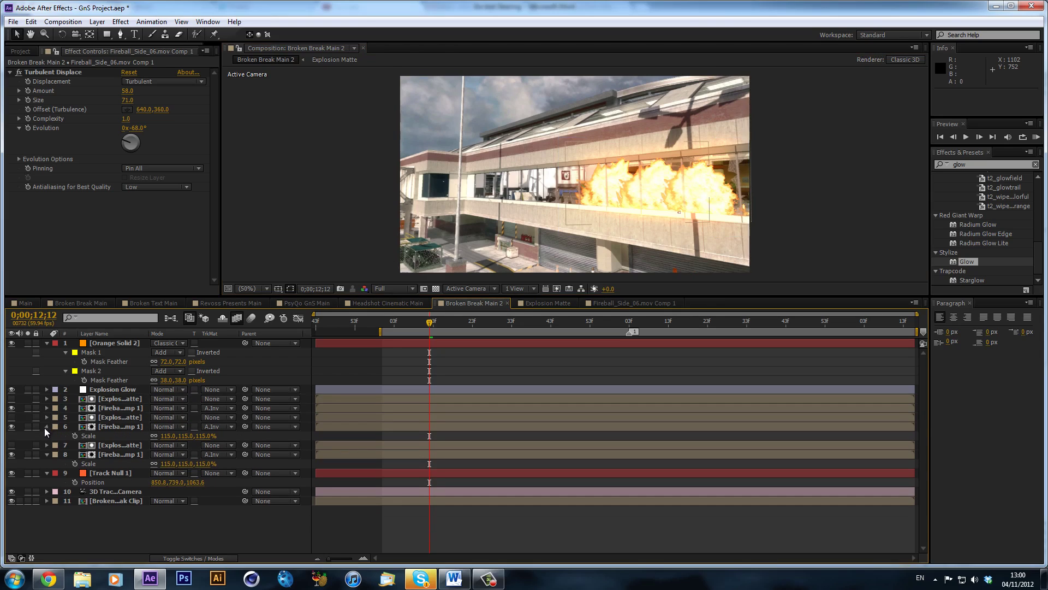
{"action": "left_click", "coordinate": [46, 407]}
{"action": "left_click", "coordinate": [45, 448]}
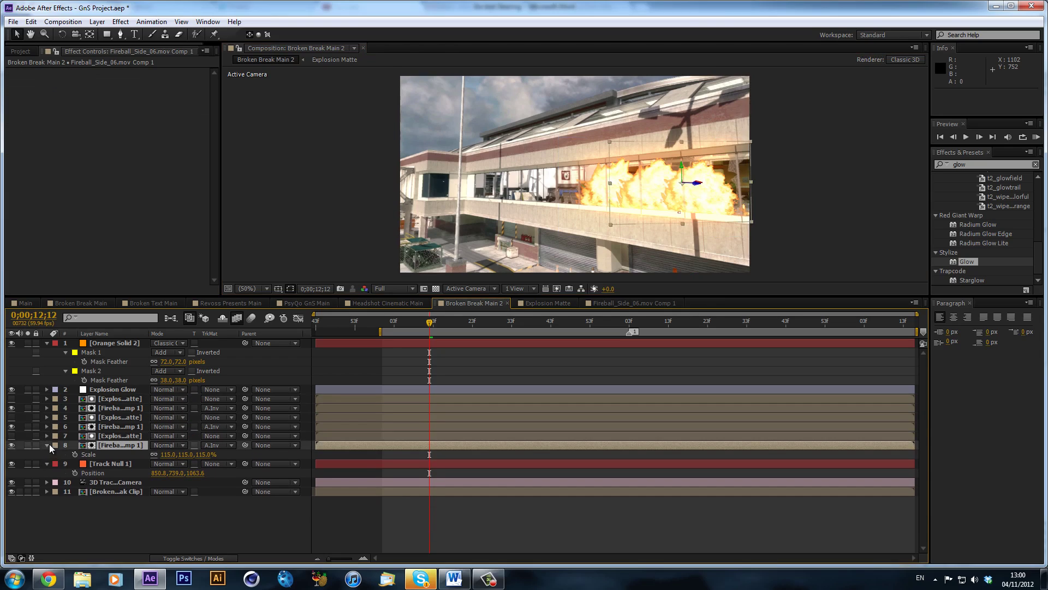
{"action": "left_click", "coordinate": [47, 445]}
{"action": "left_click", "coordinate": [47, 453]}
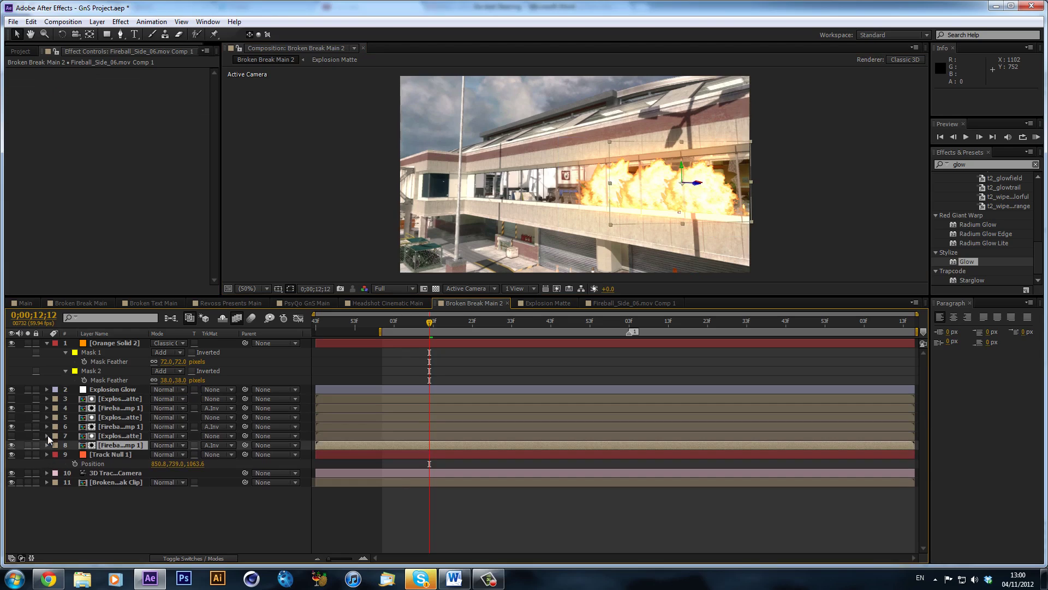
Step: Hide Orange Solid 2 and Explosion Glow together and show them again to compare the explosion with and without its lighting
{"action": "left_click", "coordinate": [99, 389]}
{"action": "left_click", "coordinate": [122, 343], "text": "ctrl"}
{"action": "left_click", "coordinate": [12, 343]}
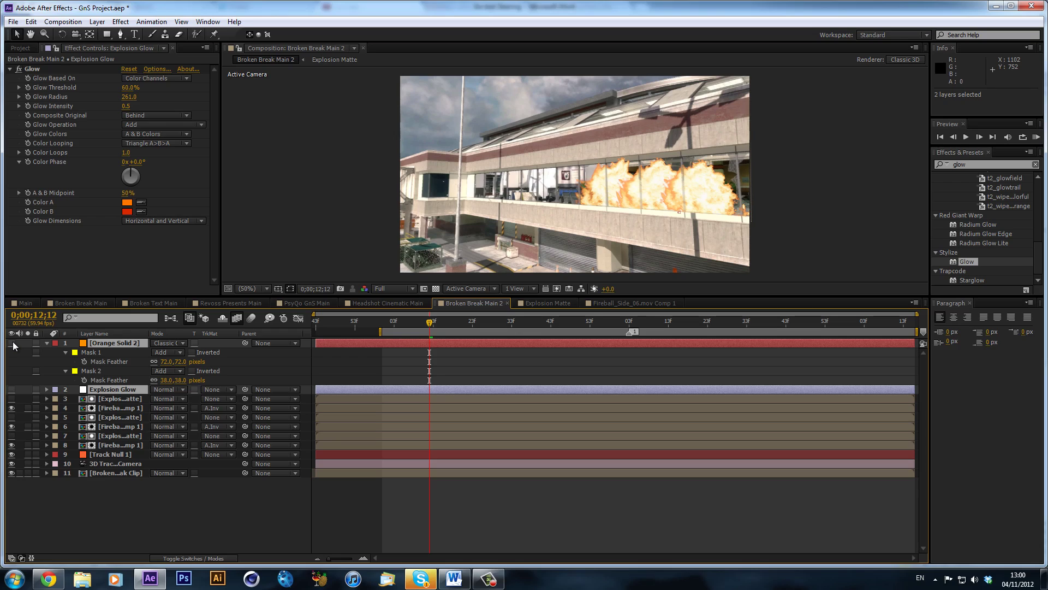
{"action": "left_click", "coordinate": [12, 343]}
{"action": "left_click", "coordinate": [812, 208]}
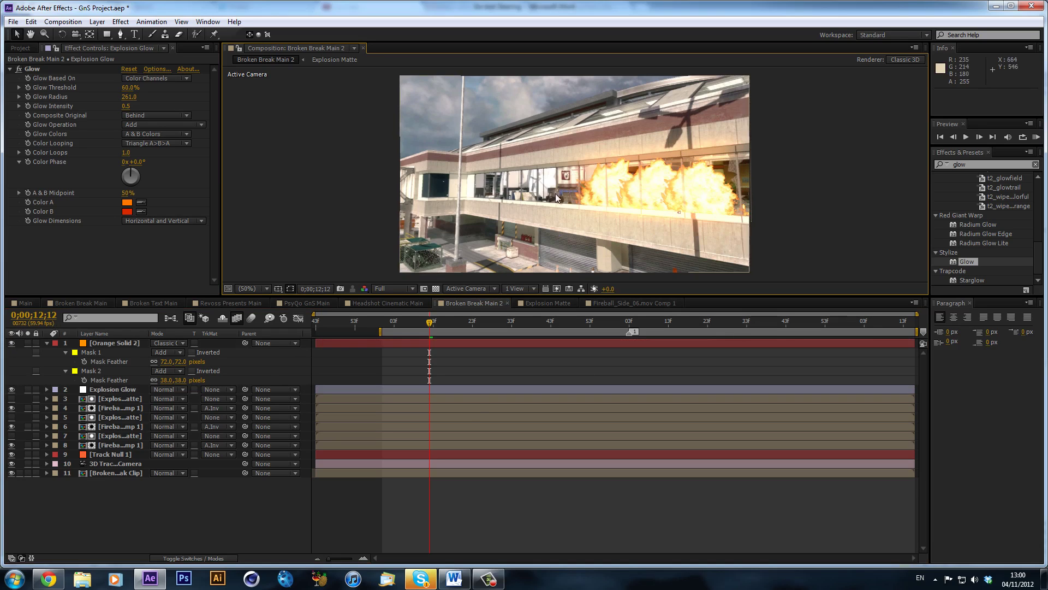
{"action": "left_click", "coordinate": [490, 579]}
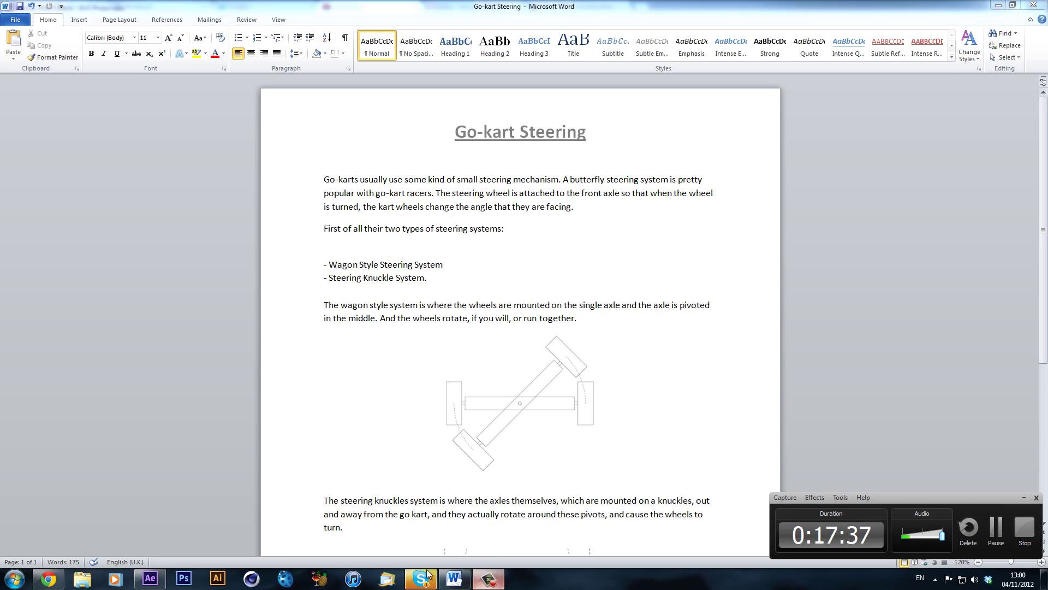
{"action": "left_click", "coordinate": [150, 578]}
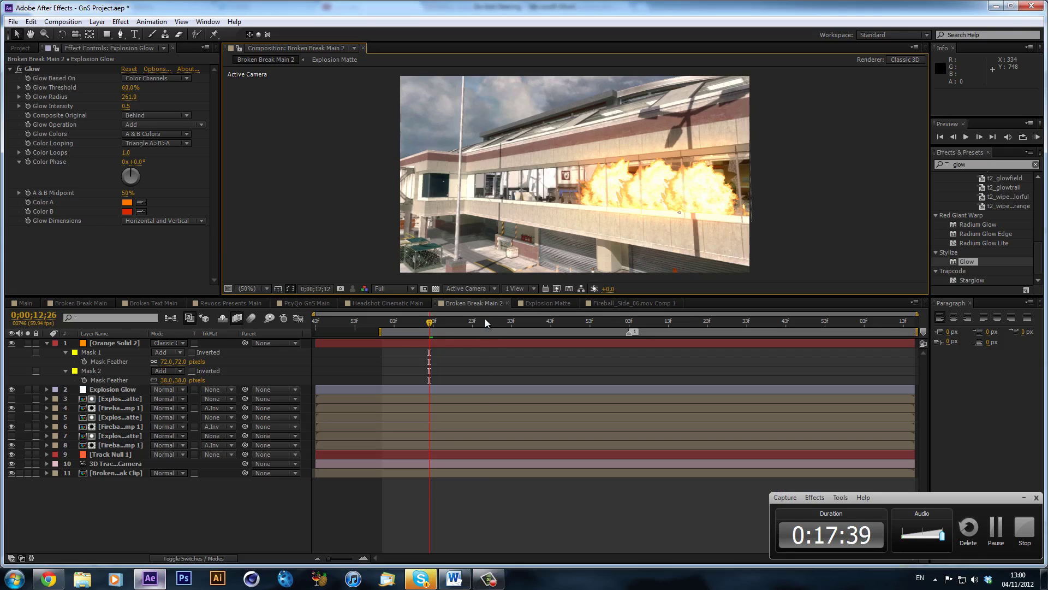
Step: Preview the explosion in Broken Break Main 2 at 0;00;12;27 and 0;00;13;07
{"action": "left_click", "coordinate": [487, 322]}
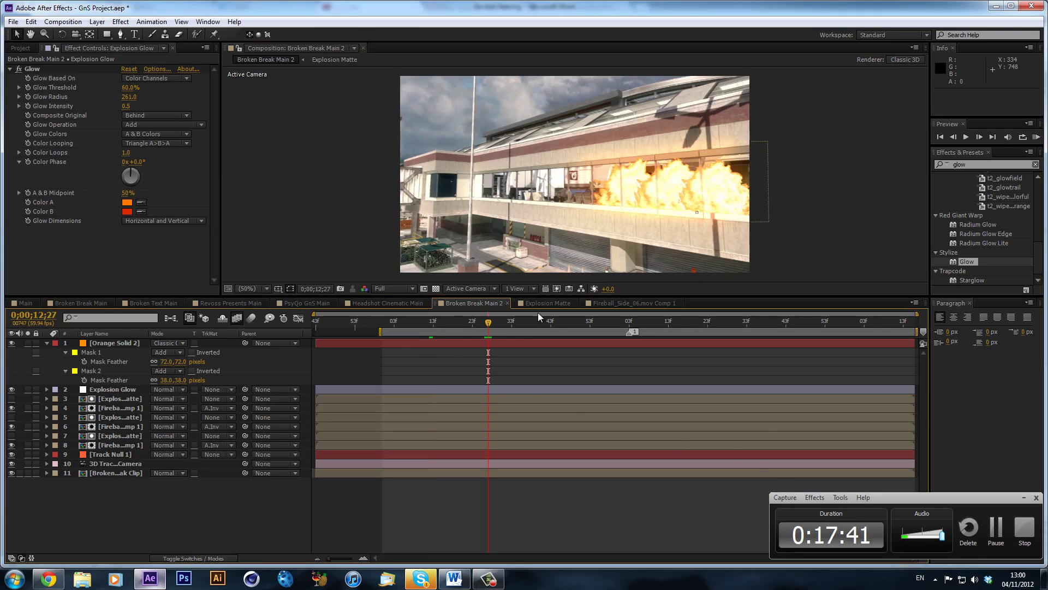
{"action": "left_click", "coordinate": [645, 322]}
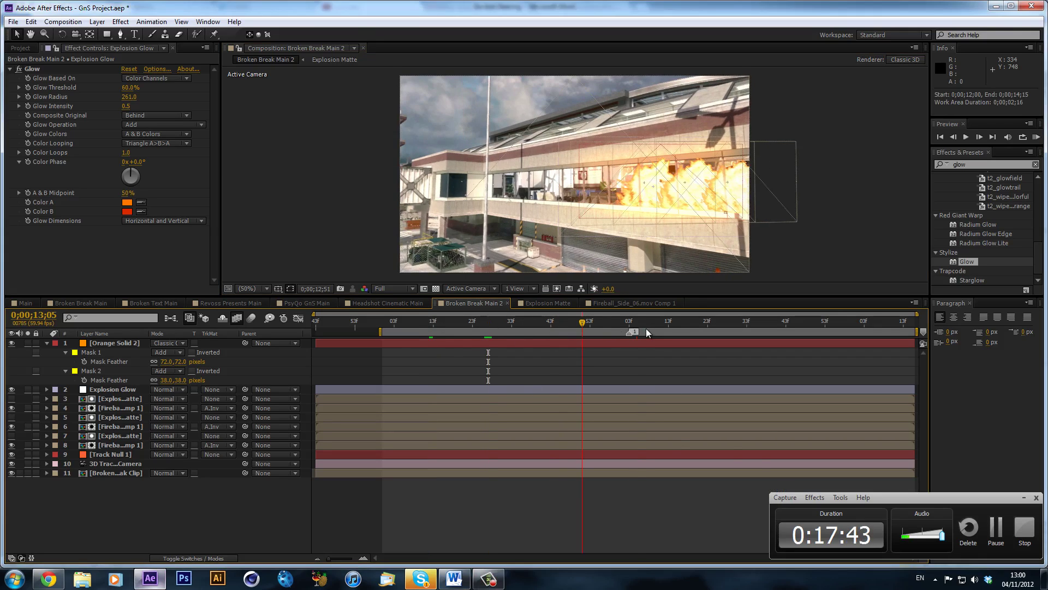
Step: Open the Broken Text Main composition and examine the explosion behind the DEFIANSY text at 0;00;08;50 and 0;00;11;00
{"action": "left_click", "coordinate": [147, 301]}
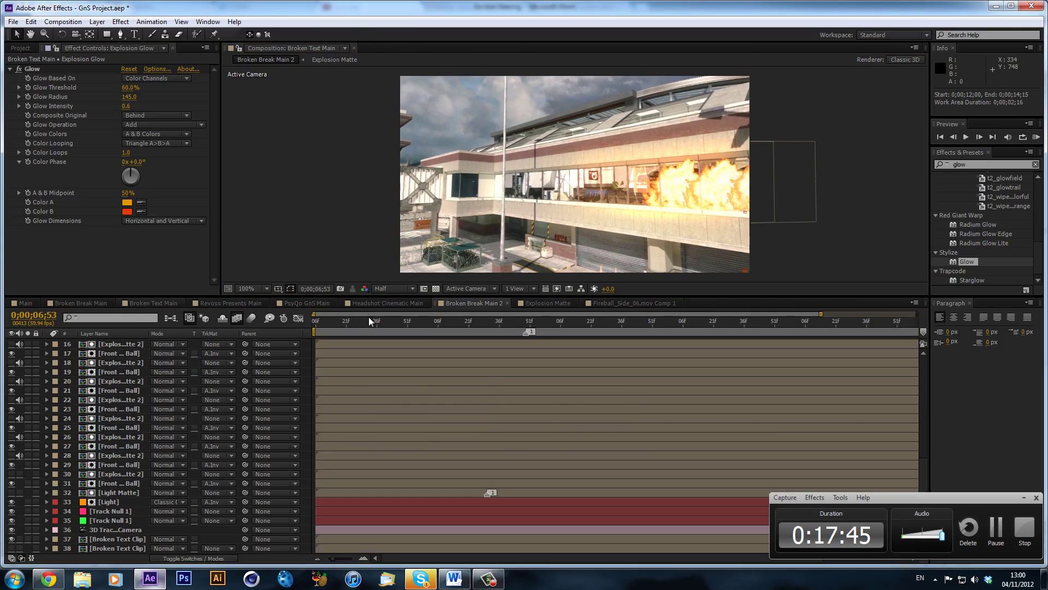
{"action": "left_click_drag", "start_coordinate": [381, 322], "coordinate": [406, 325]}
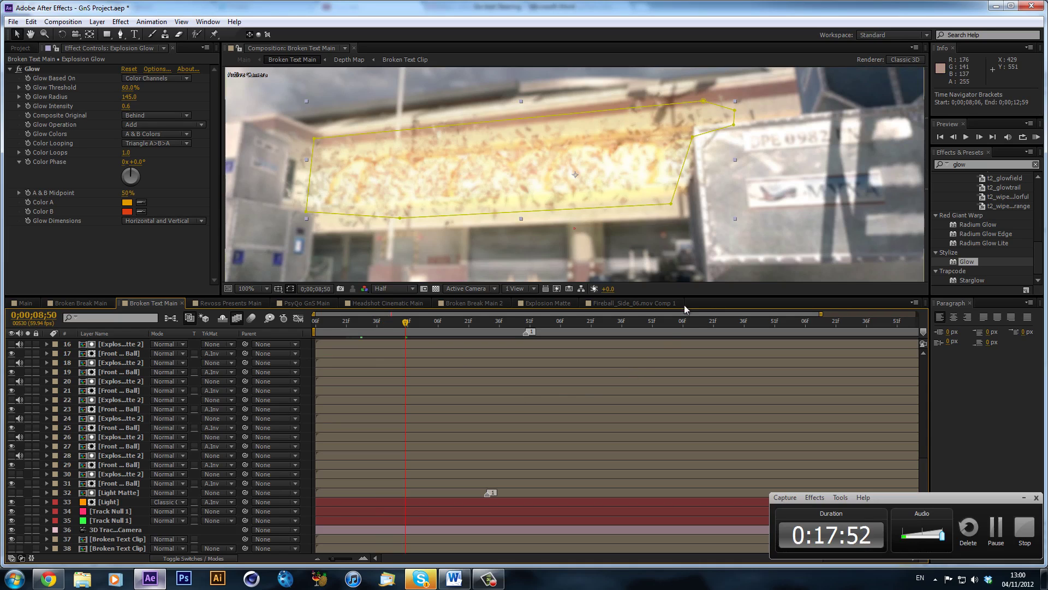
{"action": "left_click", "coordinate": [671, 323]}
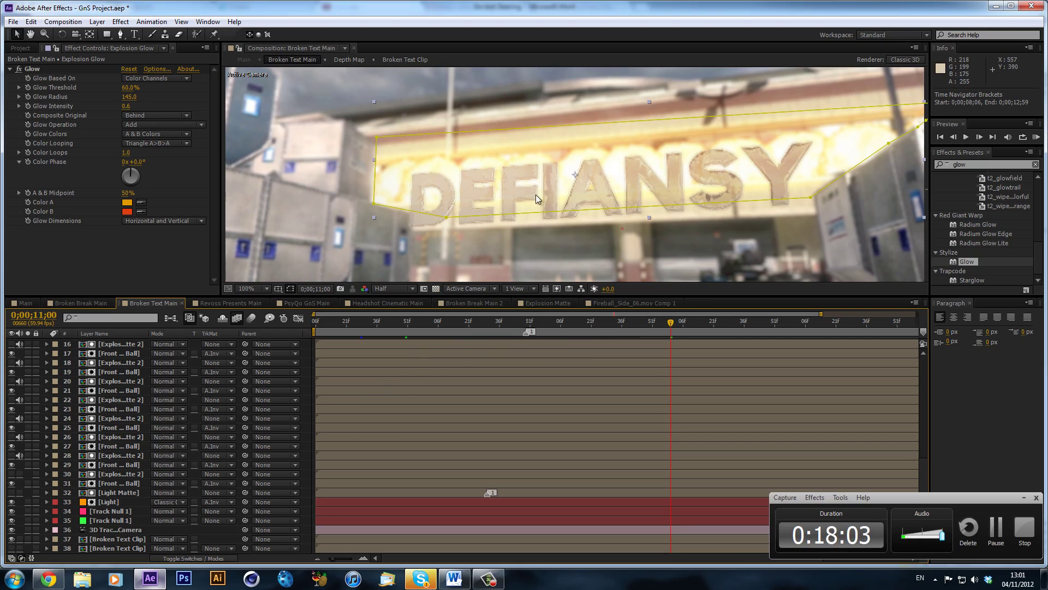
{"action": "scroll", "coordinate": [535, 195], "scroll_direction": "down", "scroll_amount": 2}
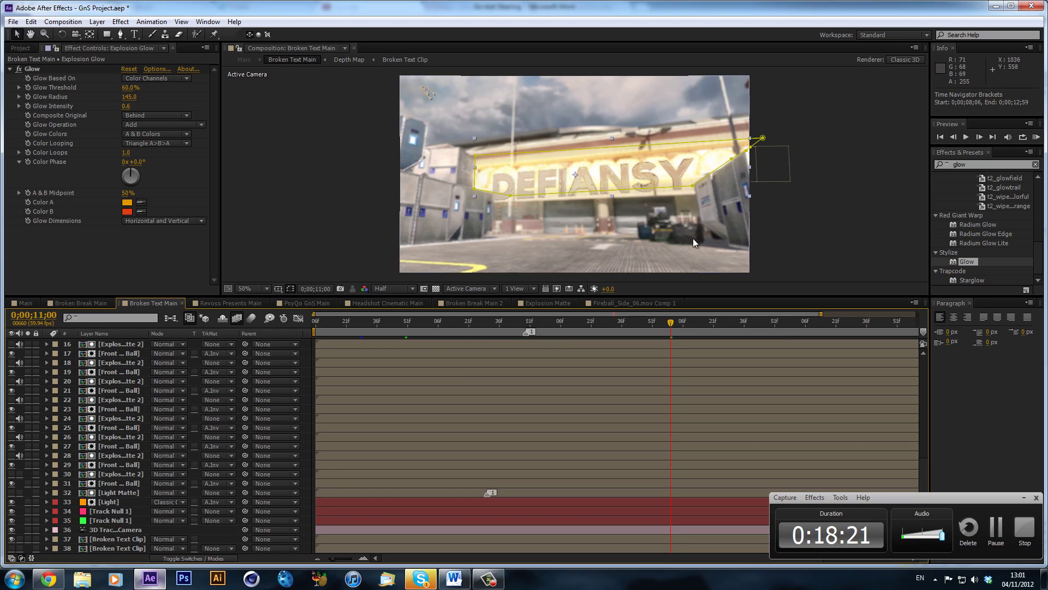
{"action": "left_click", "coordinate": [851, 226]}
Step: Collapse the properties of the Glow Matte, Broken Text Clip and Element layers in Broken Text Main
{"action": "scroll", "coordinate": [97, 412], "scroll_direction": "up", "scroll_amount": 10}
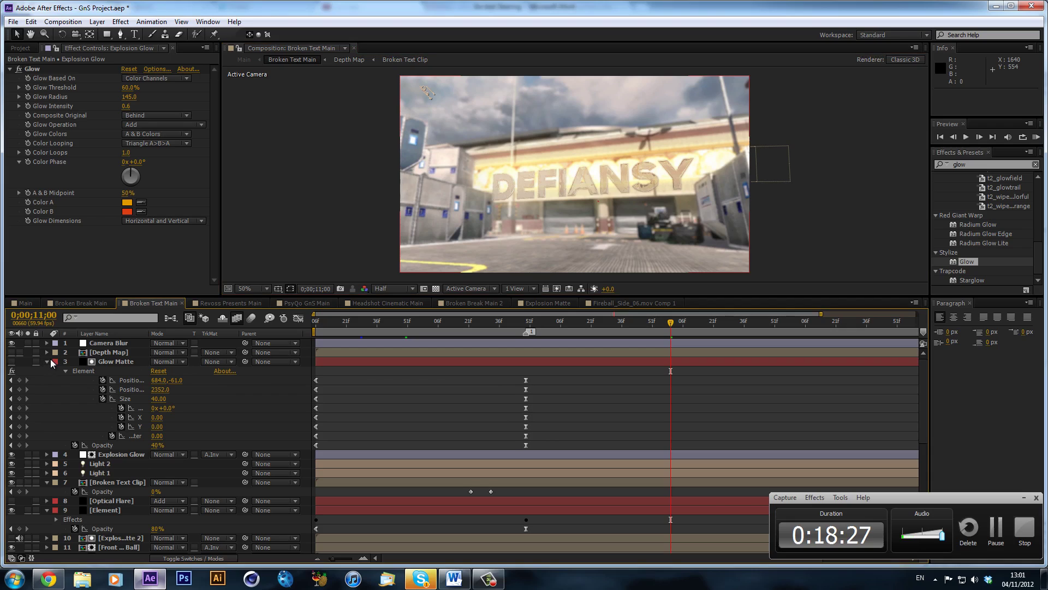
{"action": "left_click", "coordinate": [48, 361]}
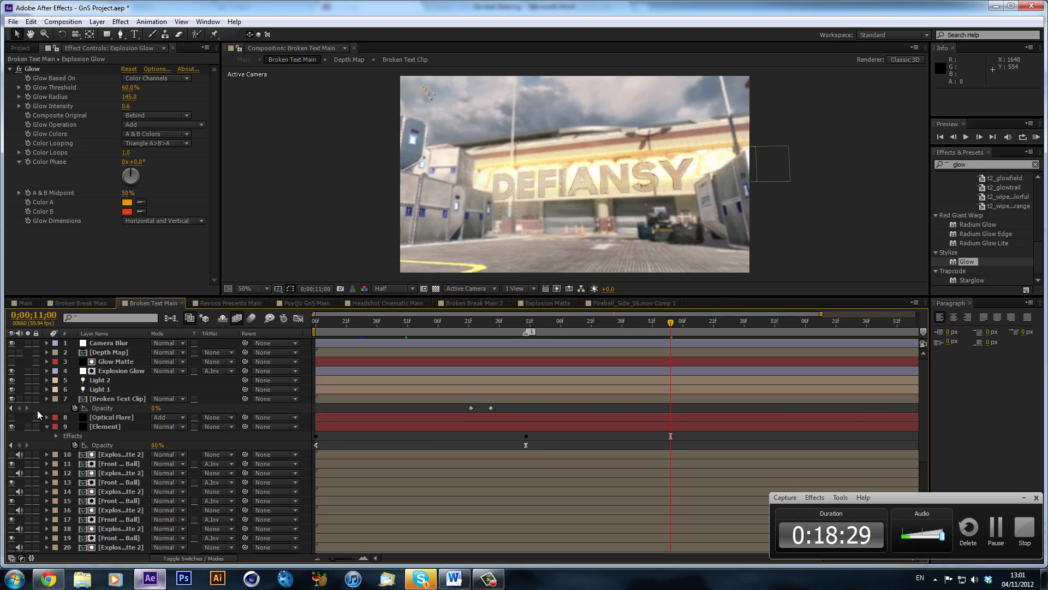
{"action": "left_click", "coordinate": [47, 398]}
{"action": "left_click", "coordinate": [46, 418]}
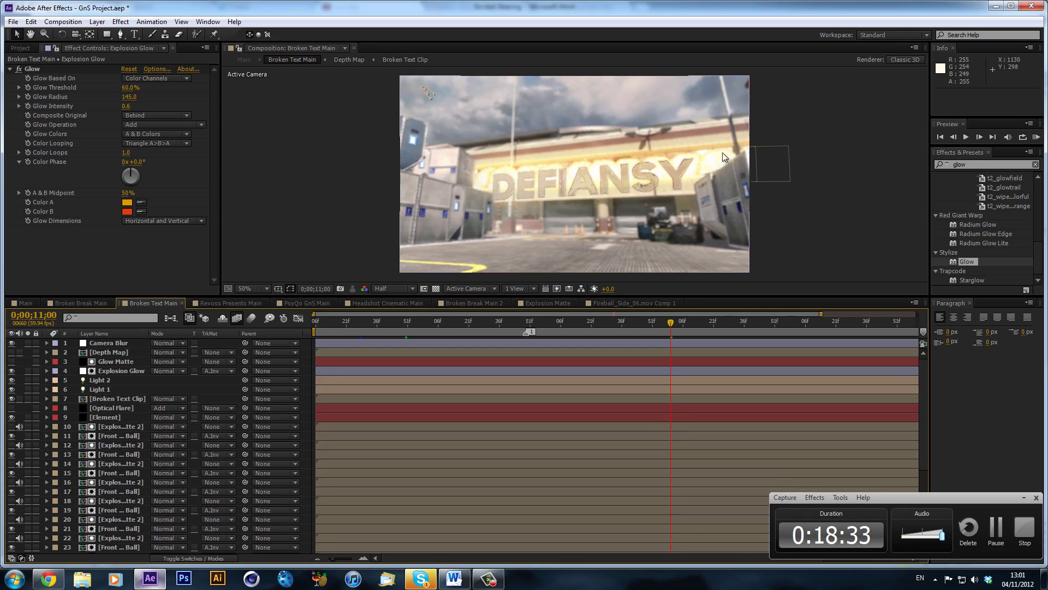
Step: Show the Depth Map layer briefly to examine its grayscale depth matte, and hide it again
{"action": "left_click", "coordinate": [115, 354]}
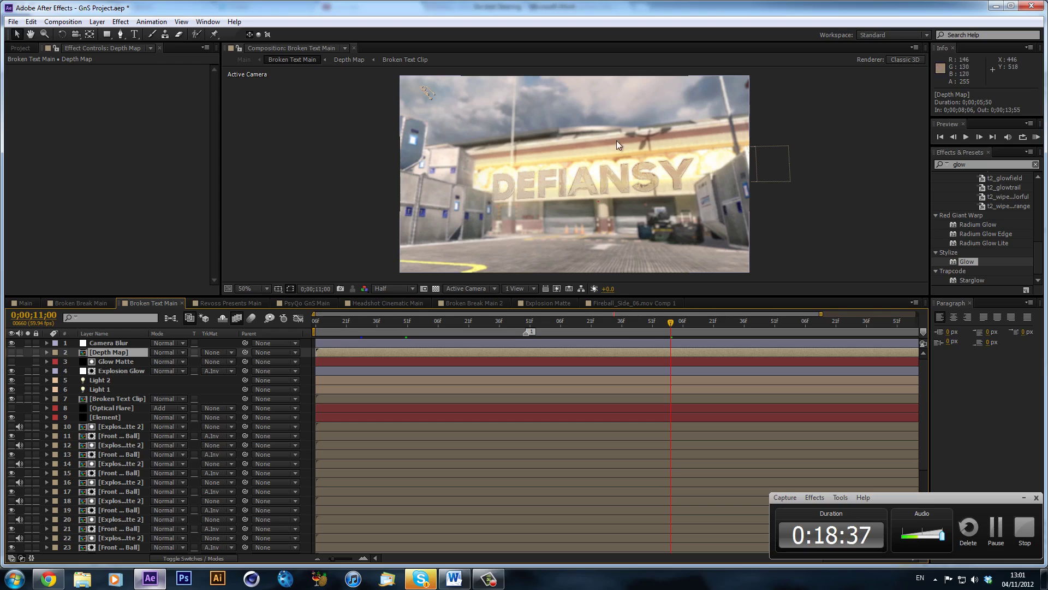
{"action": "left_click", "coordinate": [11, 352]}
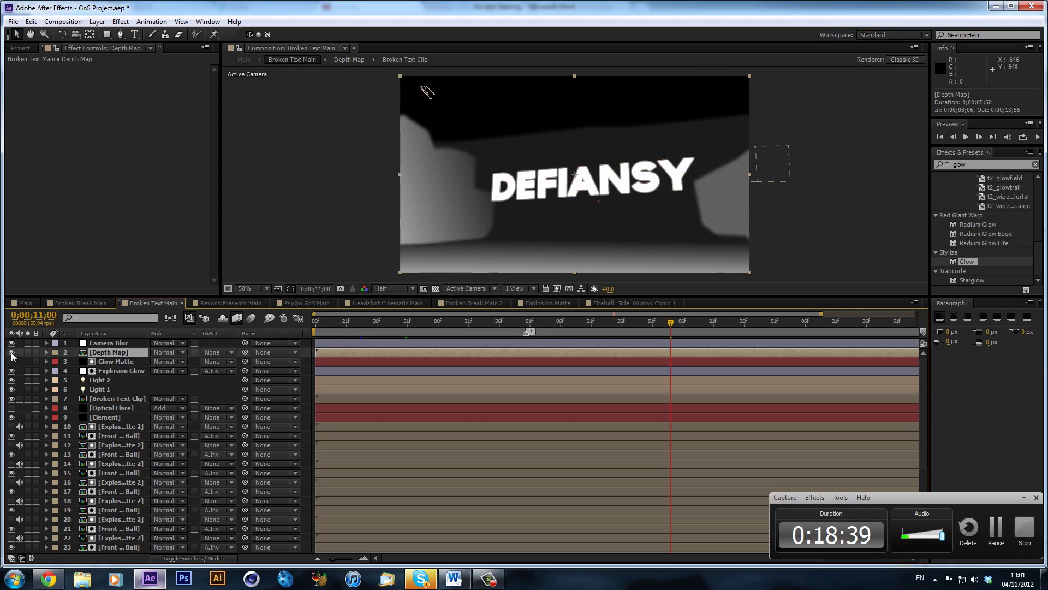
{"action": "left_click", "coordinate": [12, 352]}
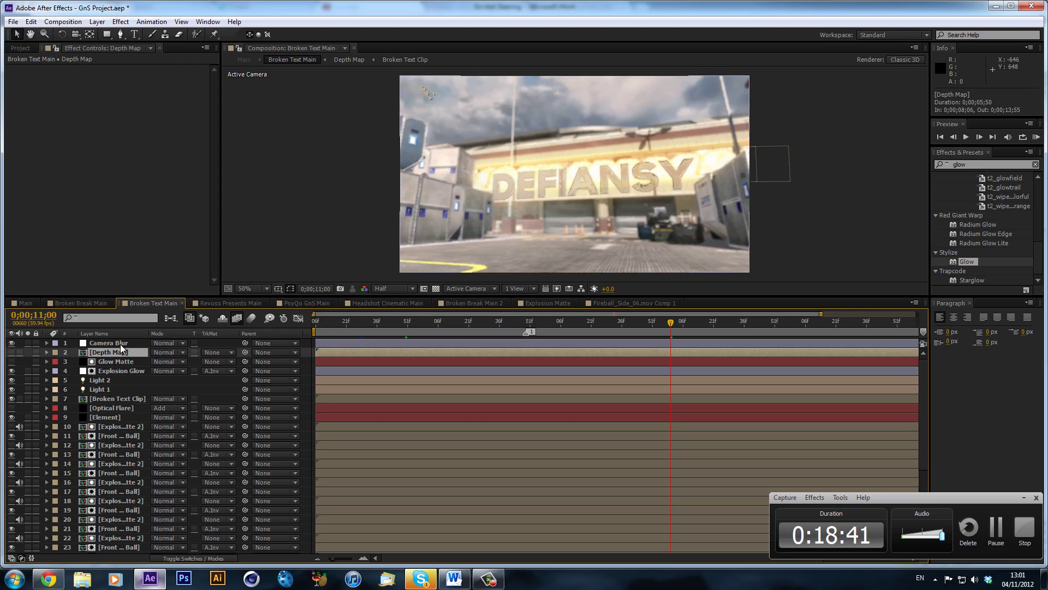
Step: Inspect the Camera Lens Blur settings on the Camera Blur layer, look through the layer stack and preview 0;00;09;01
{"action": "left_click", "coordinate": [120, 344]}
{"action": "left_click", "coordinate": [67, 69]}
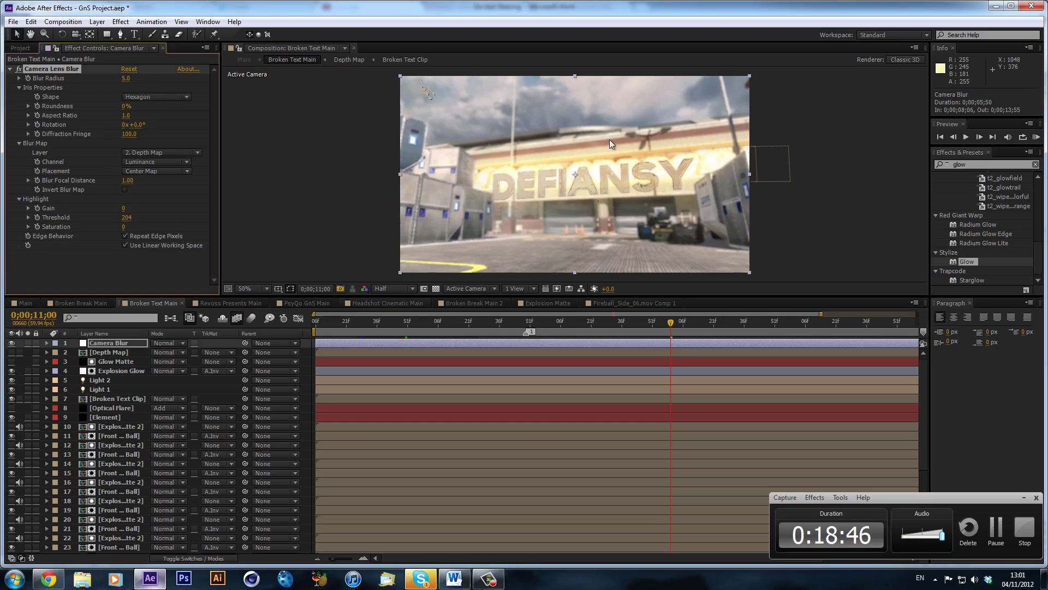
{"action": "scroll", "coordinate": [467, 407], "scroll_direction": "down", "scroll_amount": 4}
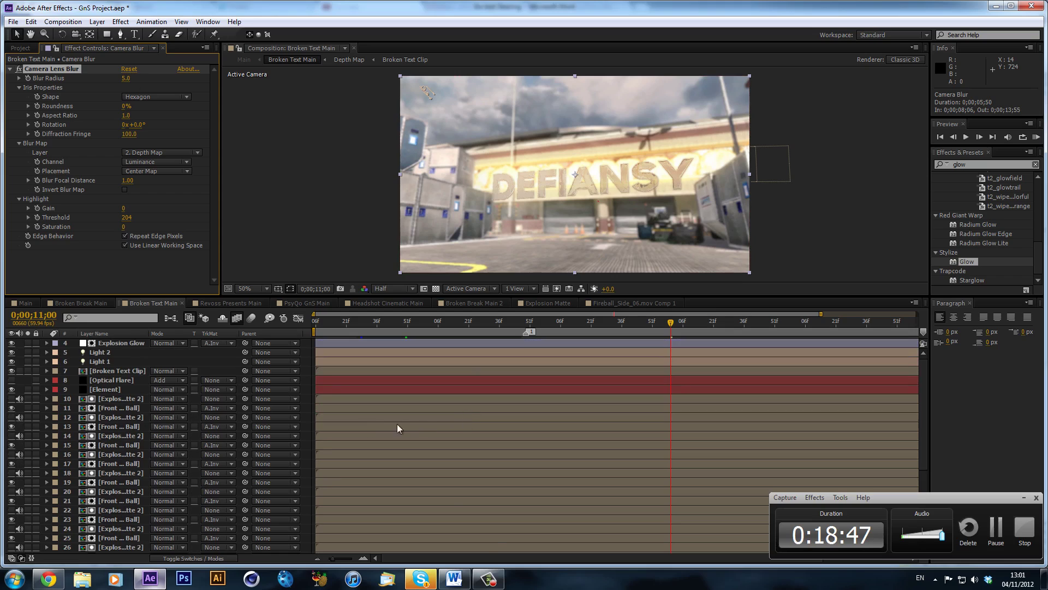
{"action": "scroll", "coordinate": [190, 434], "scroll_direction": "down", "scroll_amount": 1}
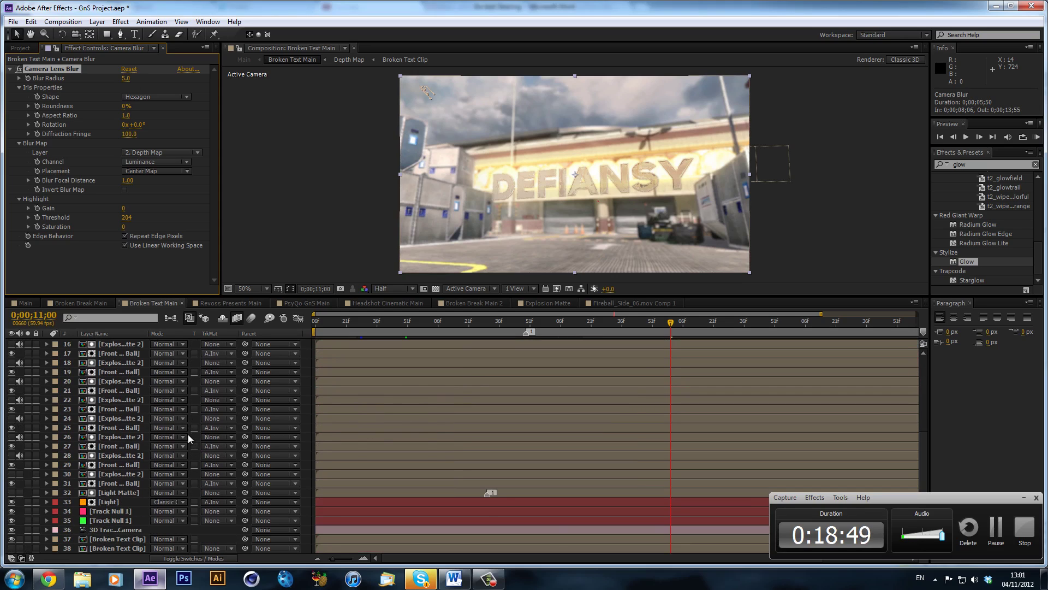
{"action": "scroll", "coordinate": [304, 455], "scroll_direction": "up", "scroll_amount": 5}
{"action": "left_click_drag", "start_coordinate": [411, 326], "coordinate": [428, 321]}
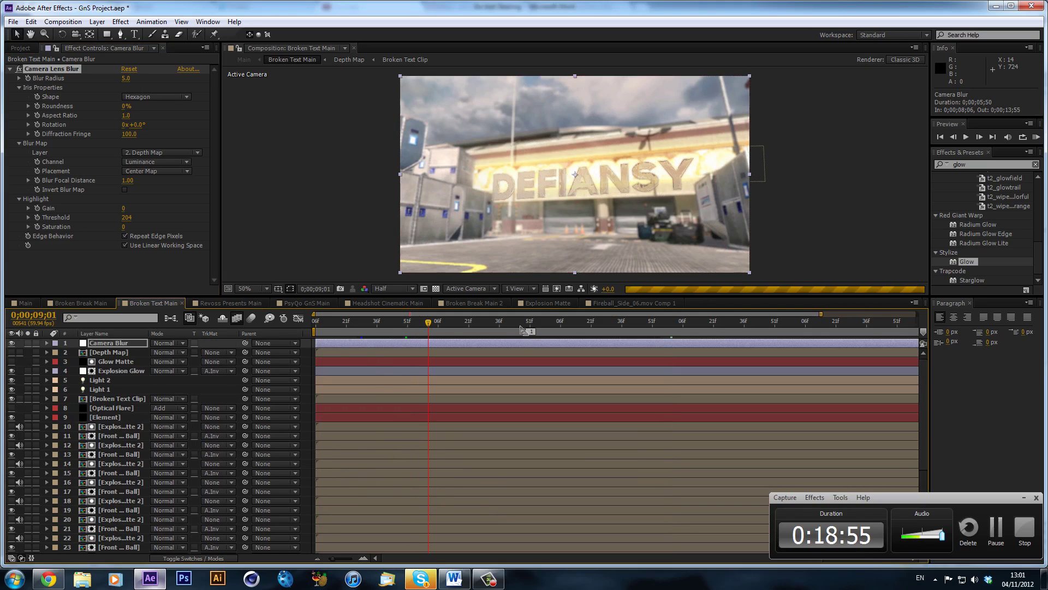
Step: Return to Broken Break Main 2 and review the finished explosion at 0;00;12;53 and 0;00;12;33
{"action": "left_click", "coordinate": [543, 306]}
{"action": "left_click", "coordinate": [489, 308]}
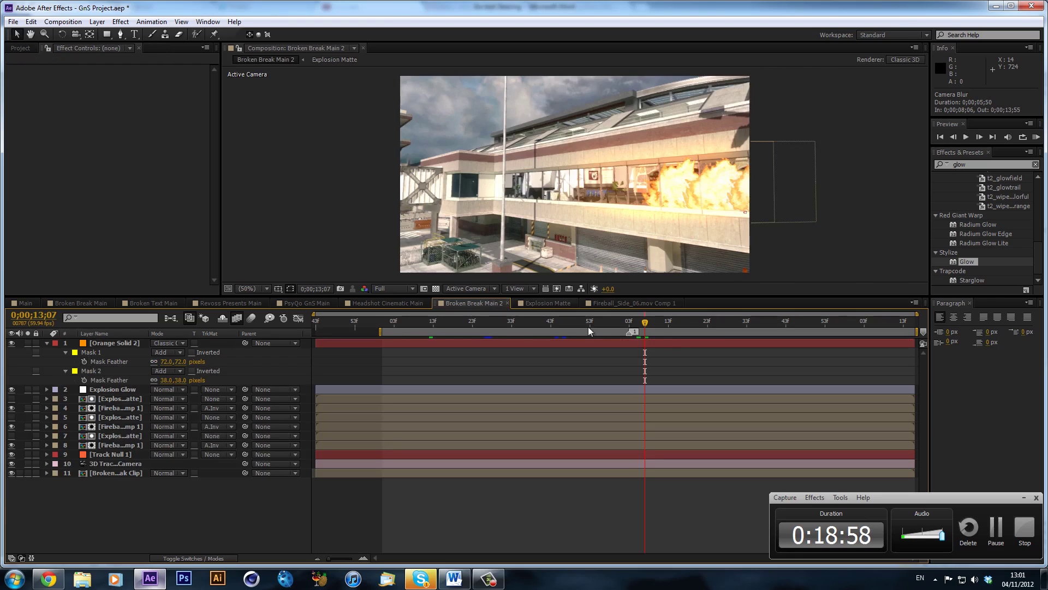
{"action": "left_click", "coordinate": [590, 325]}
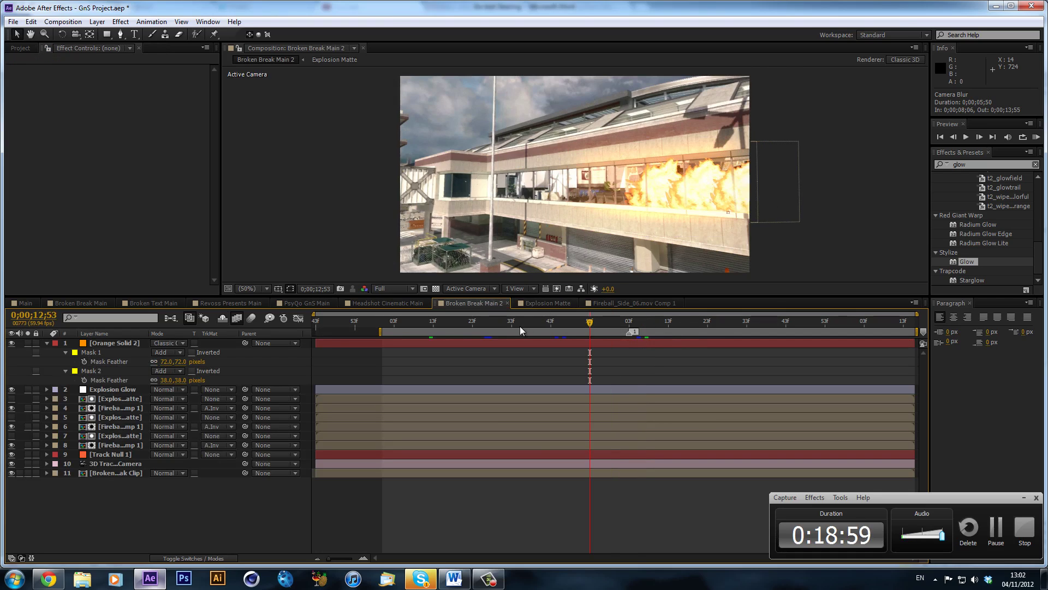
{"action": "left_click_drag", "start_coordinate": [443, 324], "coordinate": [511, 343]}
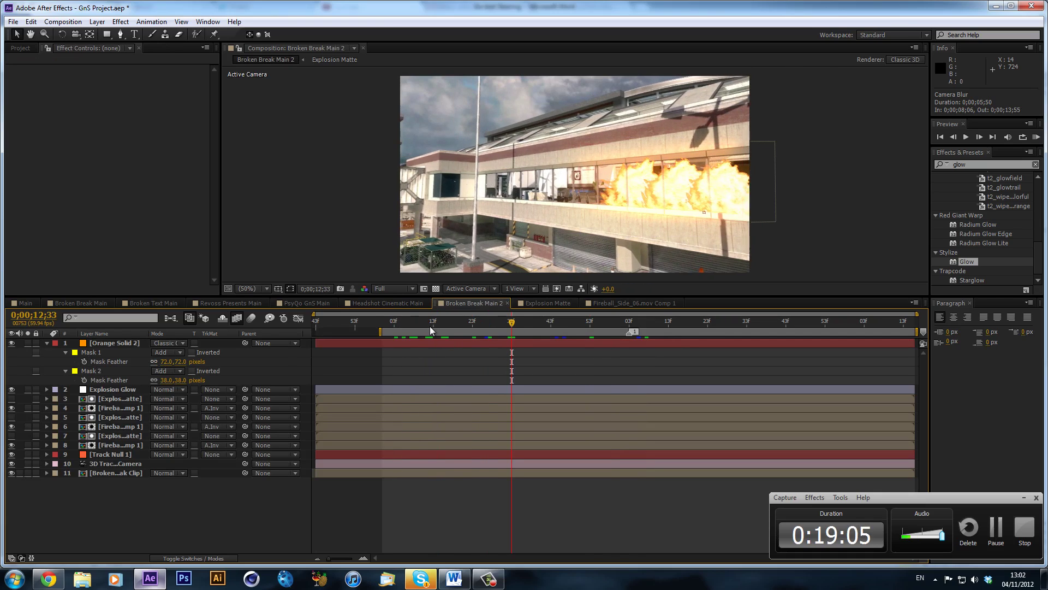